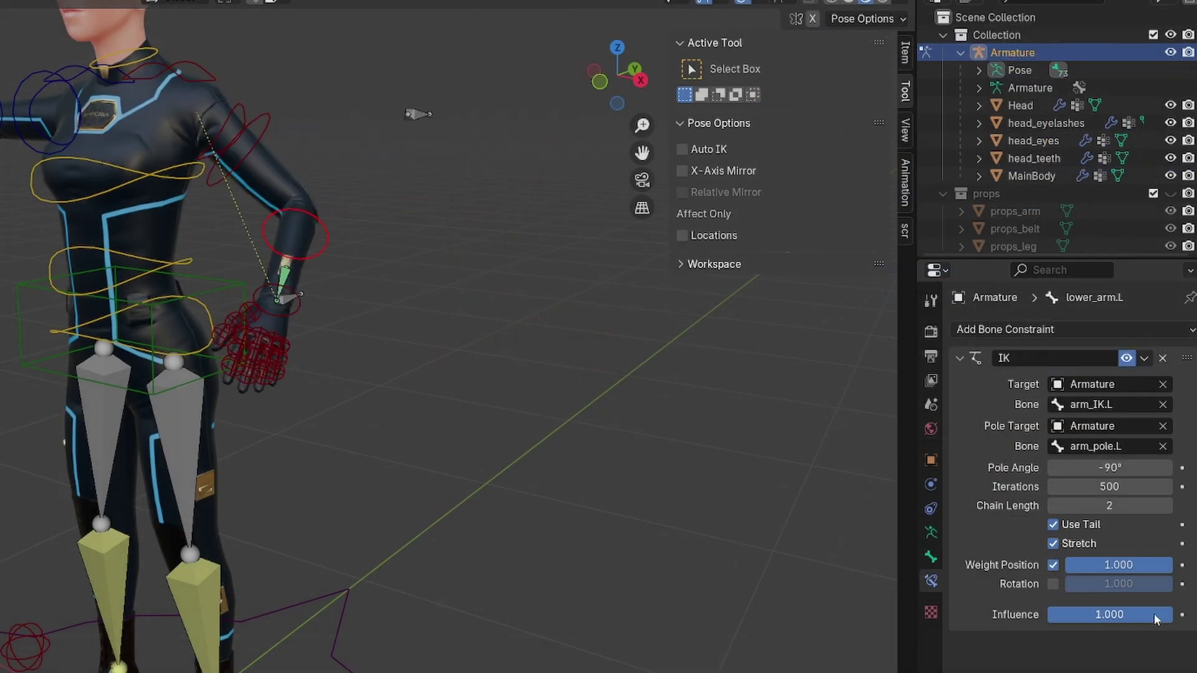
# - Reduce the influence of the IK constraint on the lower_arm.L bone
pyautogui.moveTo(1161, 616); pyautogui.dragTo(1057, 615)
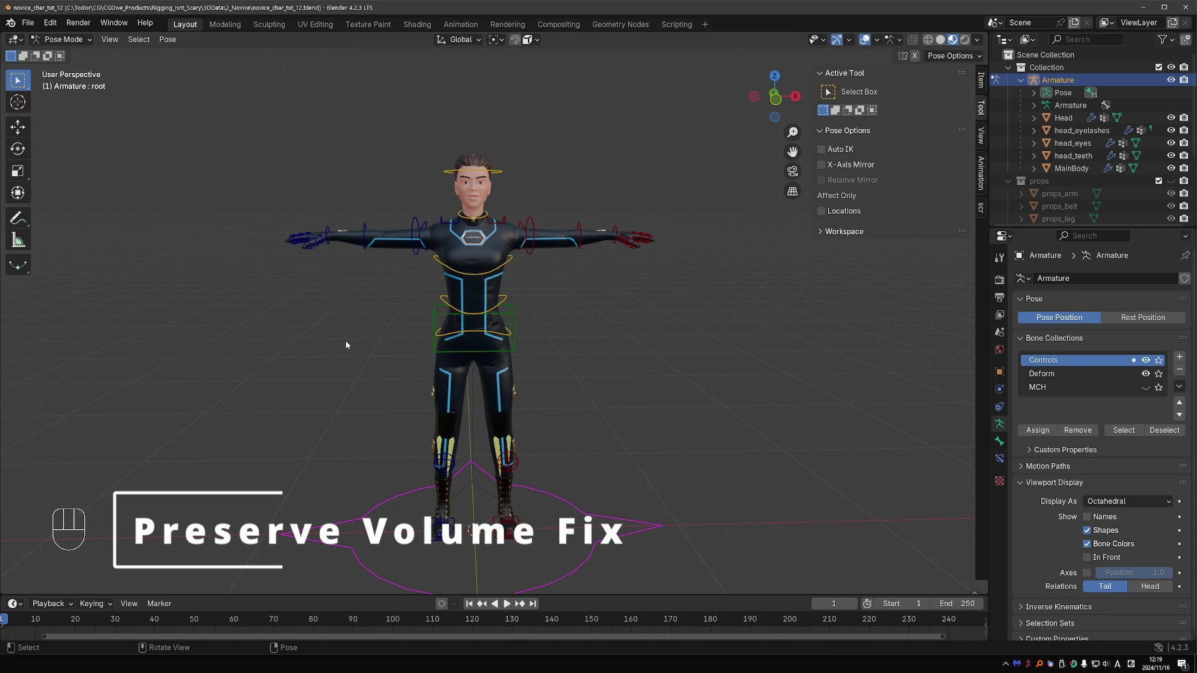
# - Switch to Object Mode, select the MainBody mesh and display its Armature modifier settings
pyautogui.moveTo(347, 345); pyautogui.dragTo(534, 308, button='middle')
pyautogui.press('Tab')
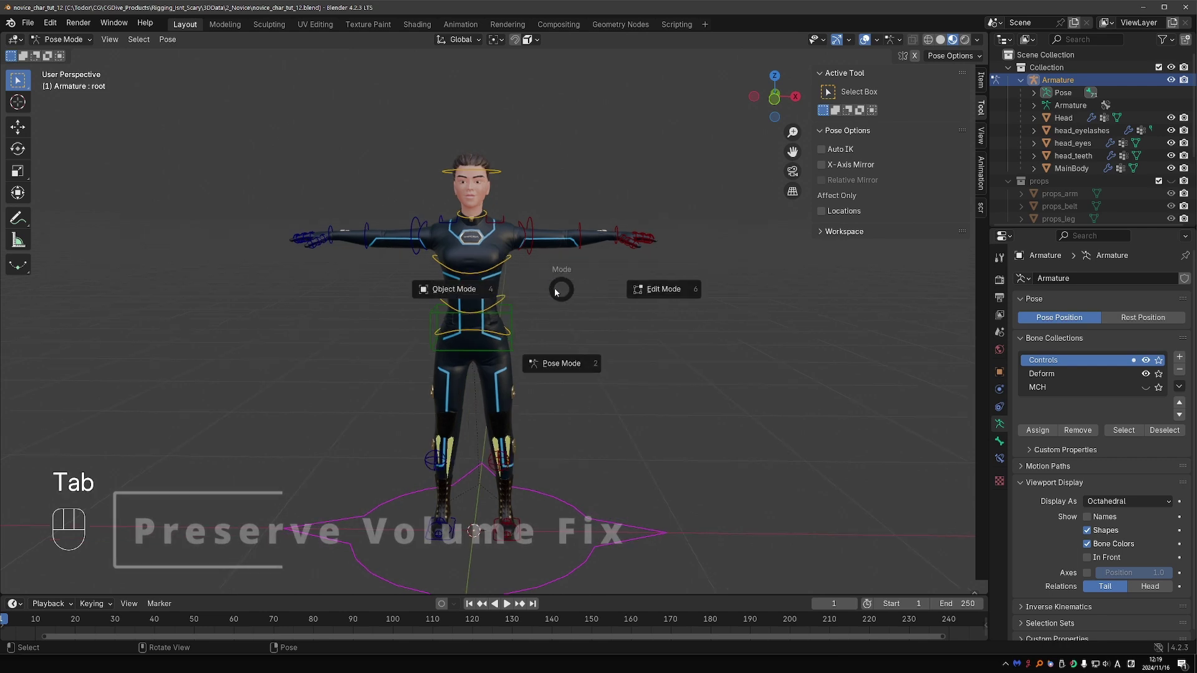
pyautogui.click(455, 286)
pyautogui.click(481, 244)
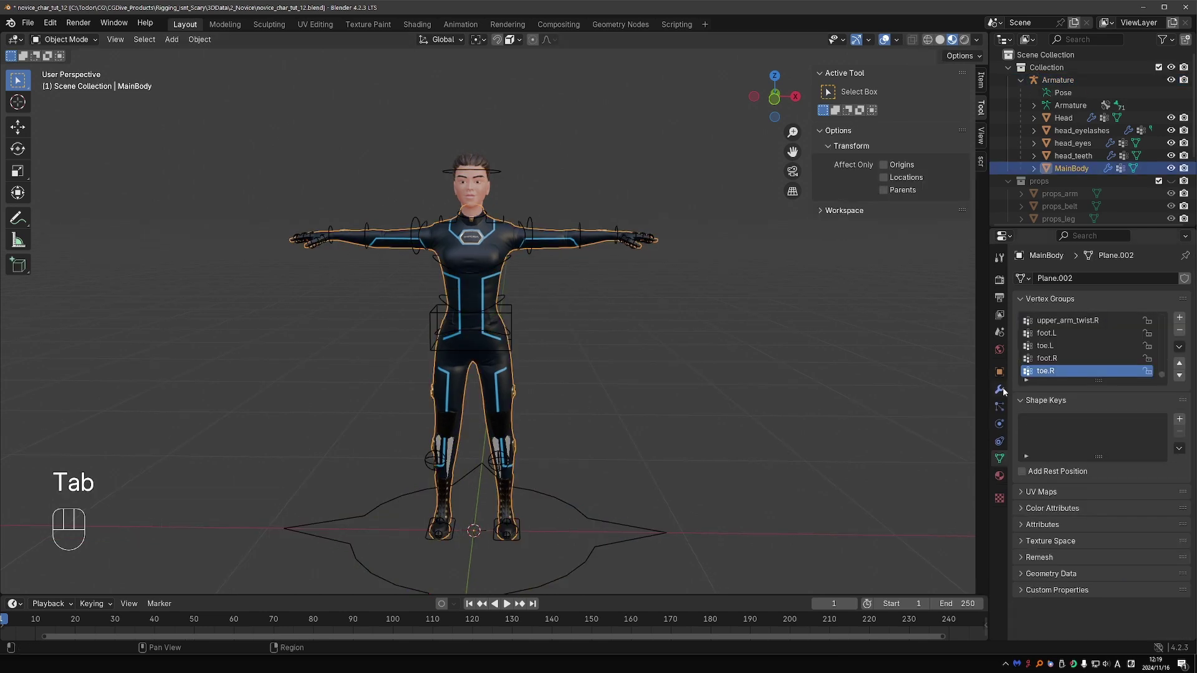
pyautogui.click(1001, 389)
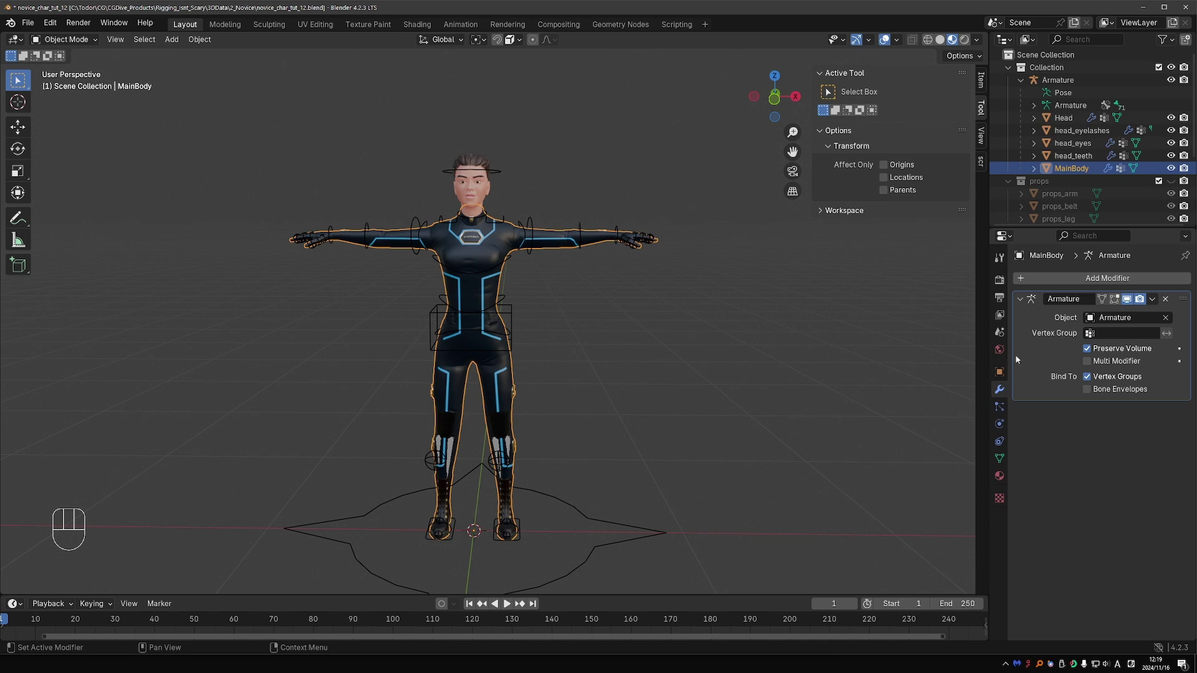
pyautogui.click(633, 260)
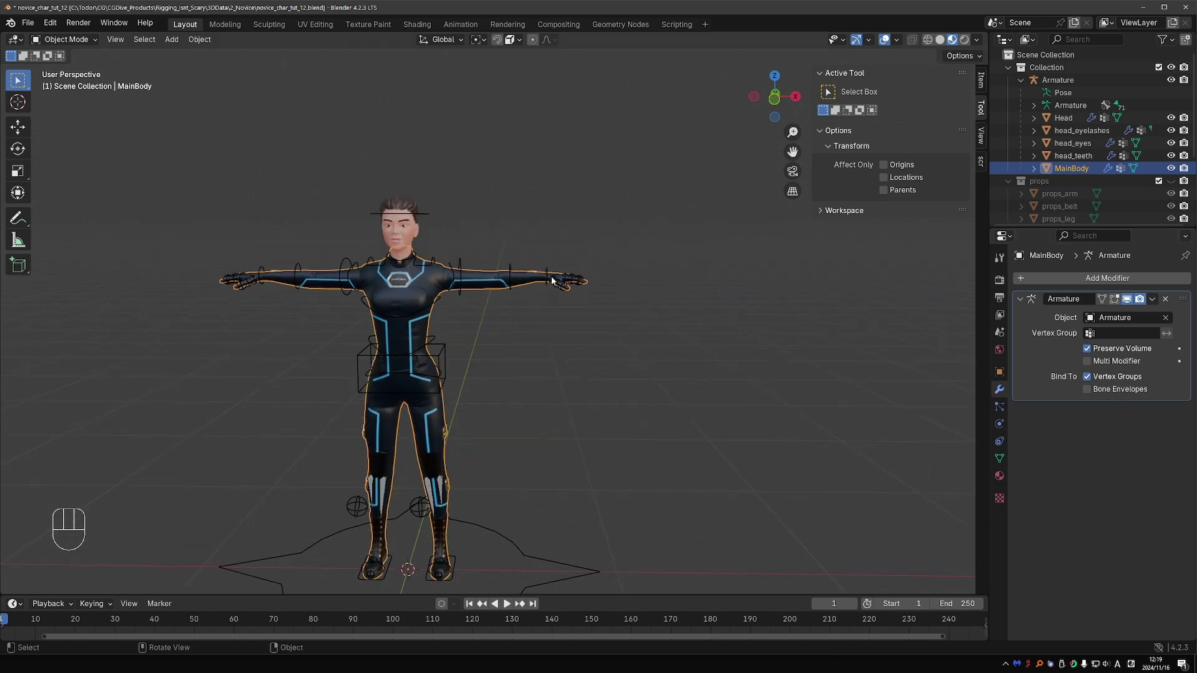
# - Select the armature, enter Pose Mode and trackball-rotate the hand.L bone by about -114° and -1.15°
pyautogui.scroll(5, 611, 222)
pyautogui.click(611, 222)
pyautogui.press('Tab')
pyautogui.click(615, 281)
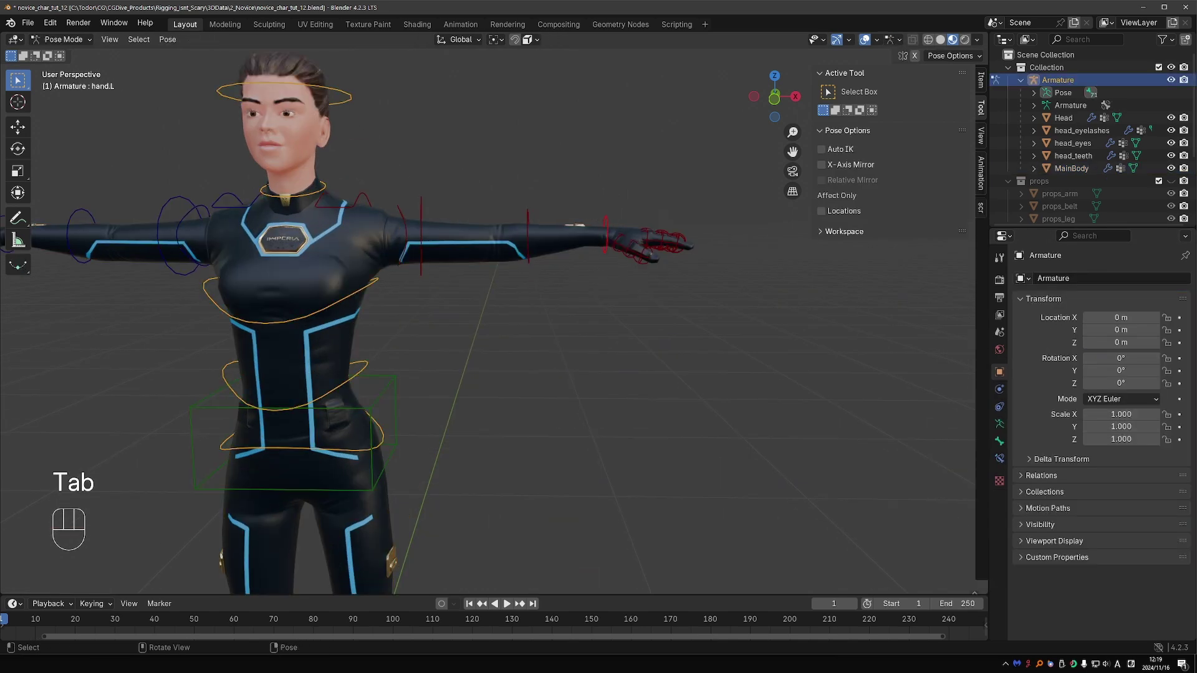
pyautogui.press('r')
pyautogui.press('r')
pyautogui.click(496, 219)
# - Raise the left arm by rotating upper_arm.L in Pose Mode, and draw an annotation curve beneath the armpit
pyautogui.press('Tab')
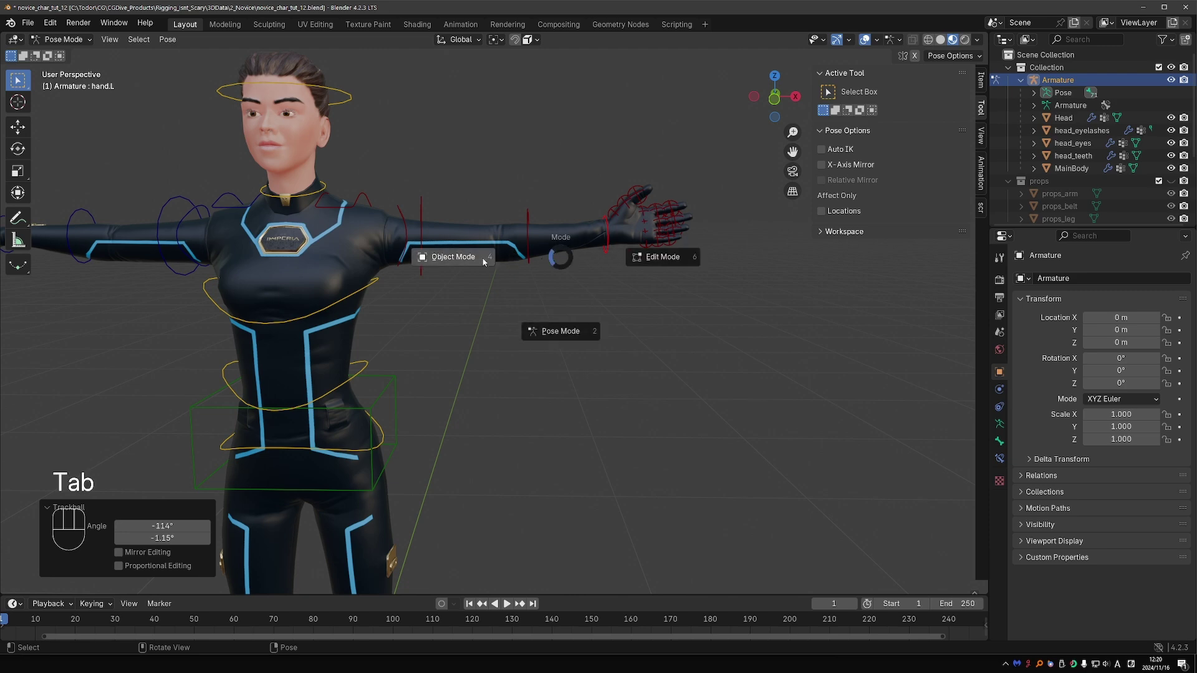
pyautogui.click(453, 257)
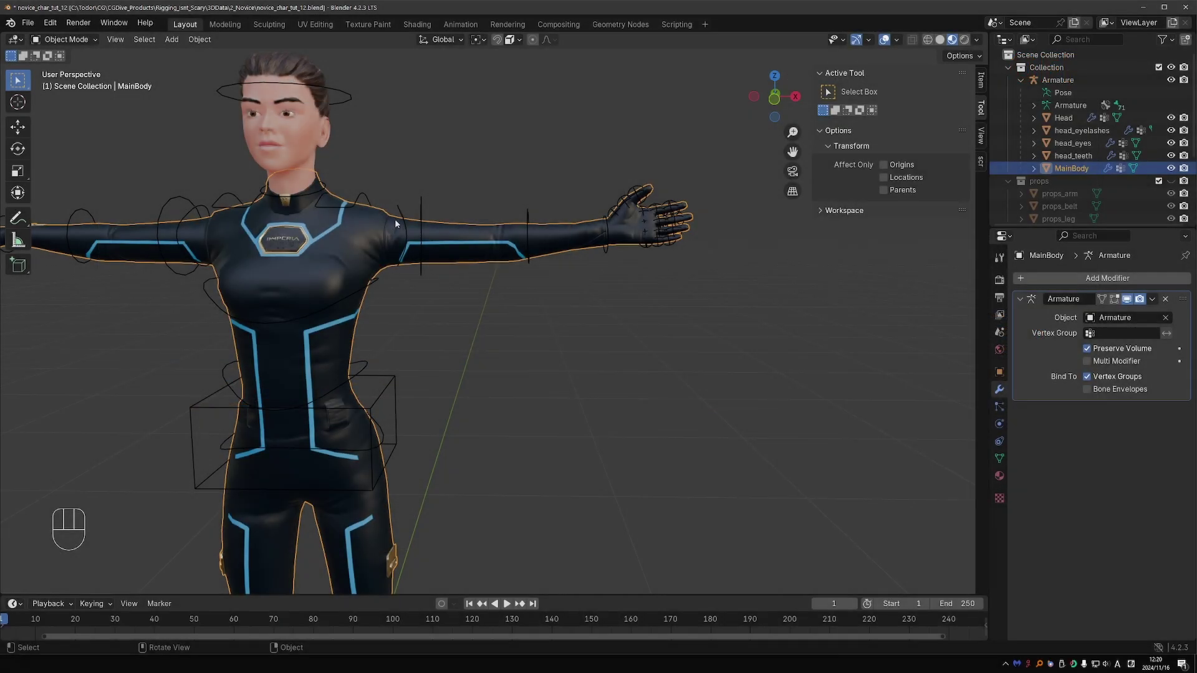
pyautogui.press('Tab')
pyautogui.click(420, 267)
pyautogui.press('r')
pyautogui.press('r')
pyautogui.press('r')
pyautogui.press('r')
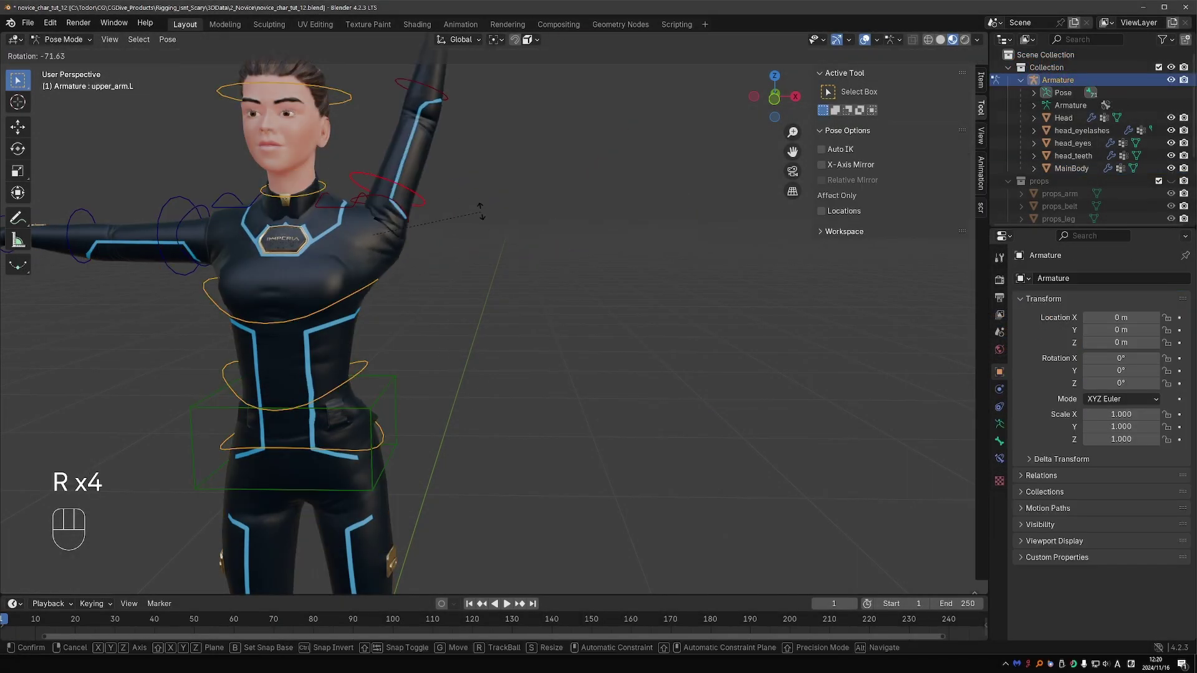
pyautogui.click(482, 230)
pyautogui.press('d')
pyautogui.moveTo(441, 224); pyautogui.dragTo(384, 301)
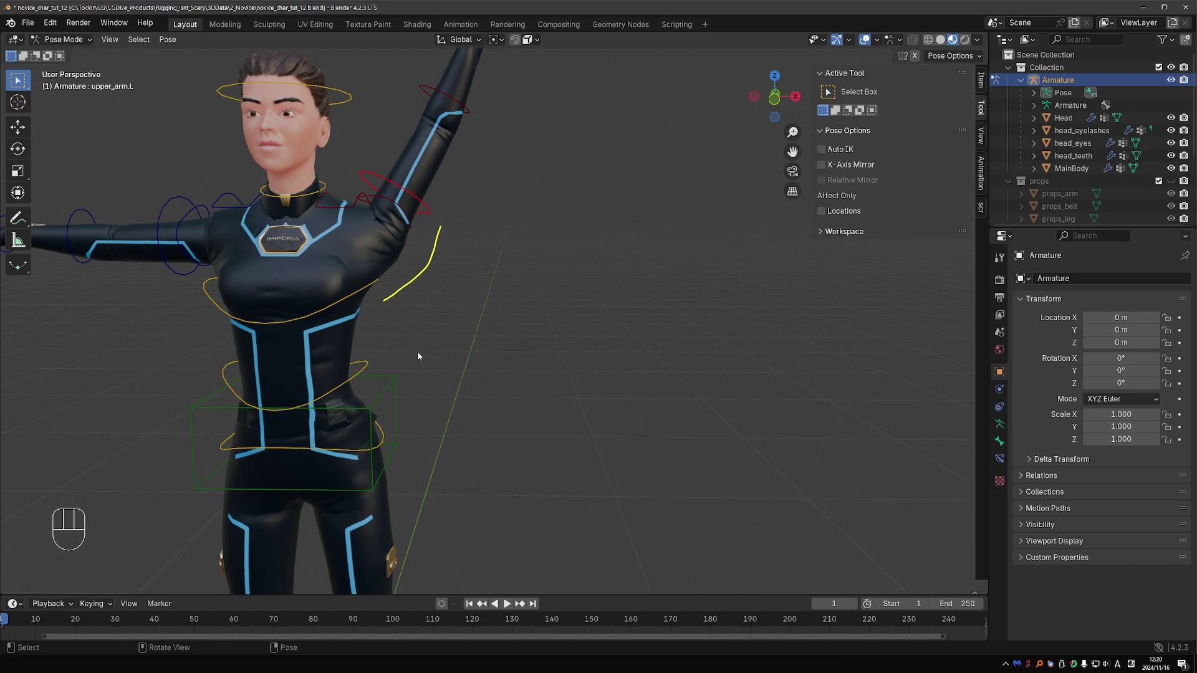
# - Lift the left leg by moving ankle_pivot.L about 0.37 m in X, 0.08 m in Y and 0.51 m in Z
pyautogui.scroll(-5, 417, 350)
pyautogui.keyDown('shift'); pyautogui.moveTo(417, 350); pyautogui.dragTo(430, 380, button='middle'); pyautogui.keyUp('shift')
pyautogui.scroll(4, 430, 380)
pyautogui.click(414, 381)
pyautogui.press('g')
pyautogui.click(378, 256)
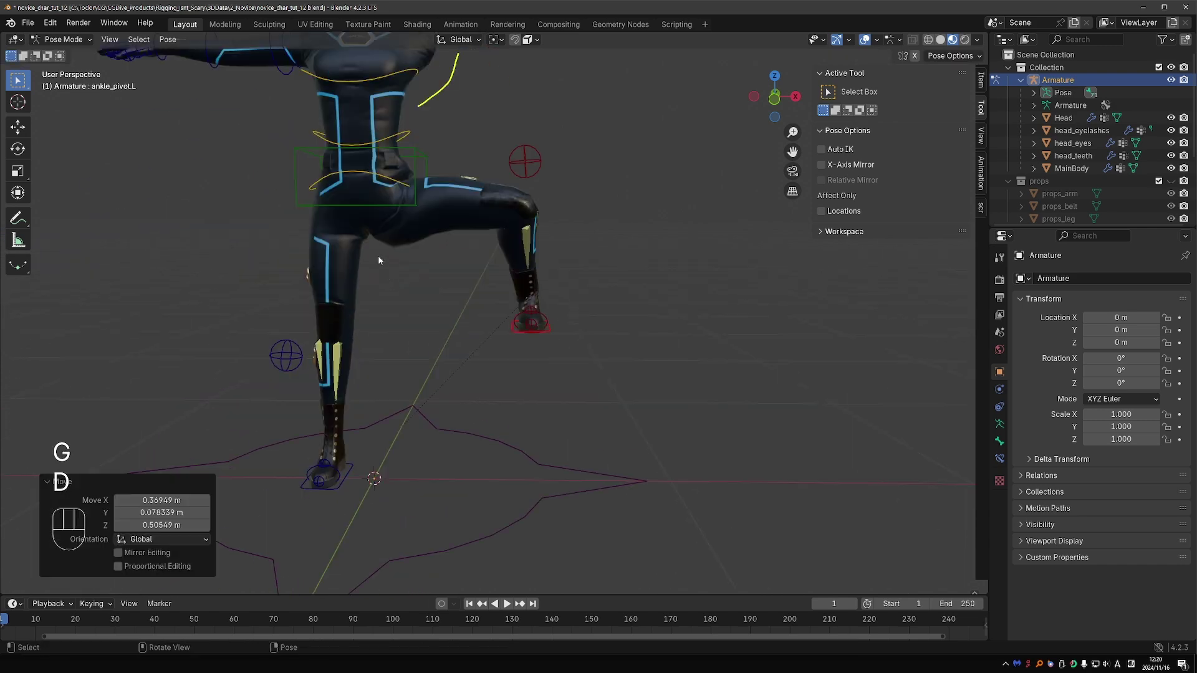
# - Erase the annotation marks and reset the 3D cursor to the world origin
pyautogui.moveTo(402, 257); pyautogui.dragTo(374, 268, button='right')
pyautogui.keyDown('shift'); pyautogui.rightClick(422, 299); pyautogui.keyUp('shift')
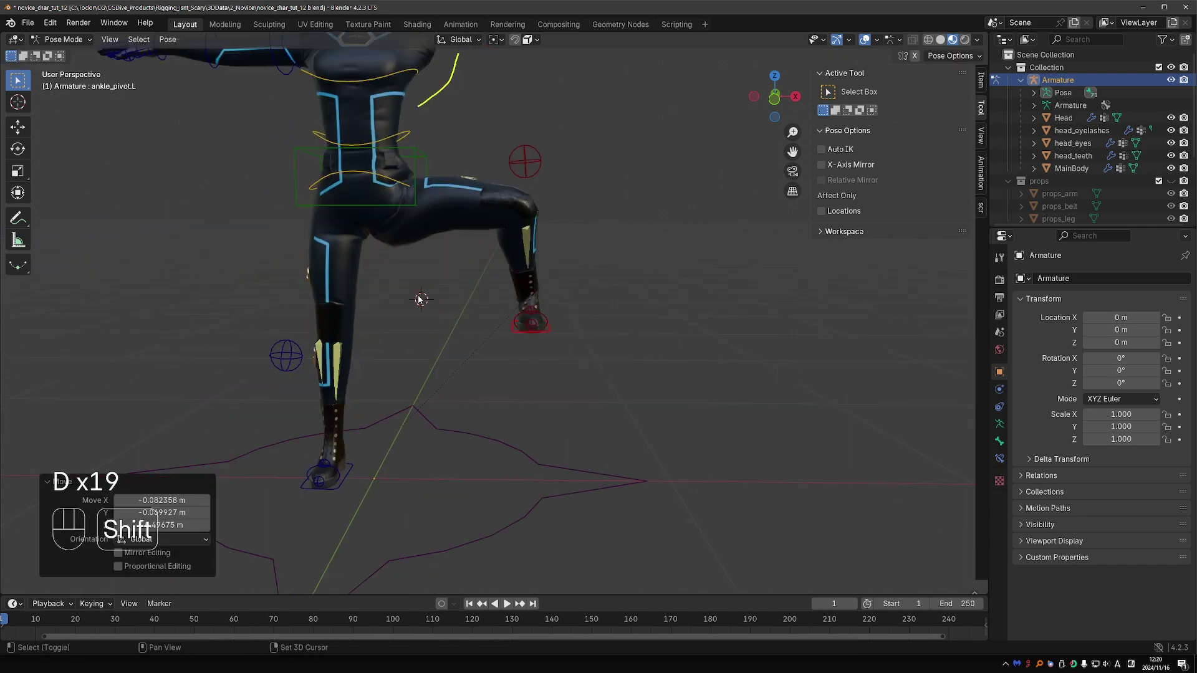
pyautogui.hotkey('shift', 'c')
# - Select the MainBody mesh and enable Preserve Volume in its Armature modifier
pyautogui.click(1071, 168)
pyautogui.click(1001, 384)
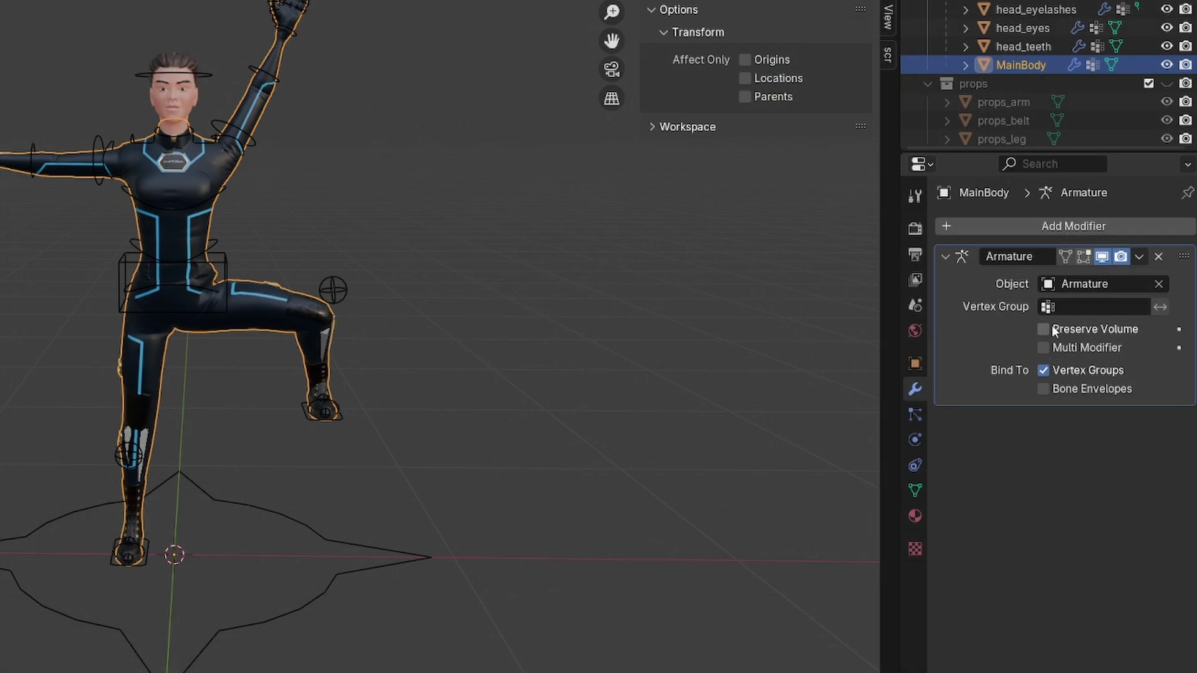
pyautogui.click(1053, 330)
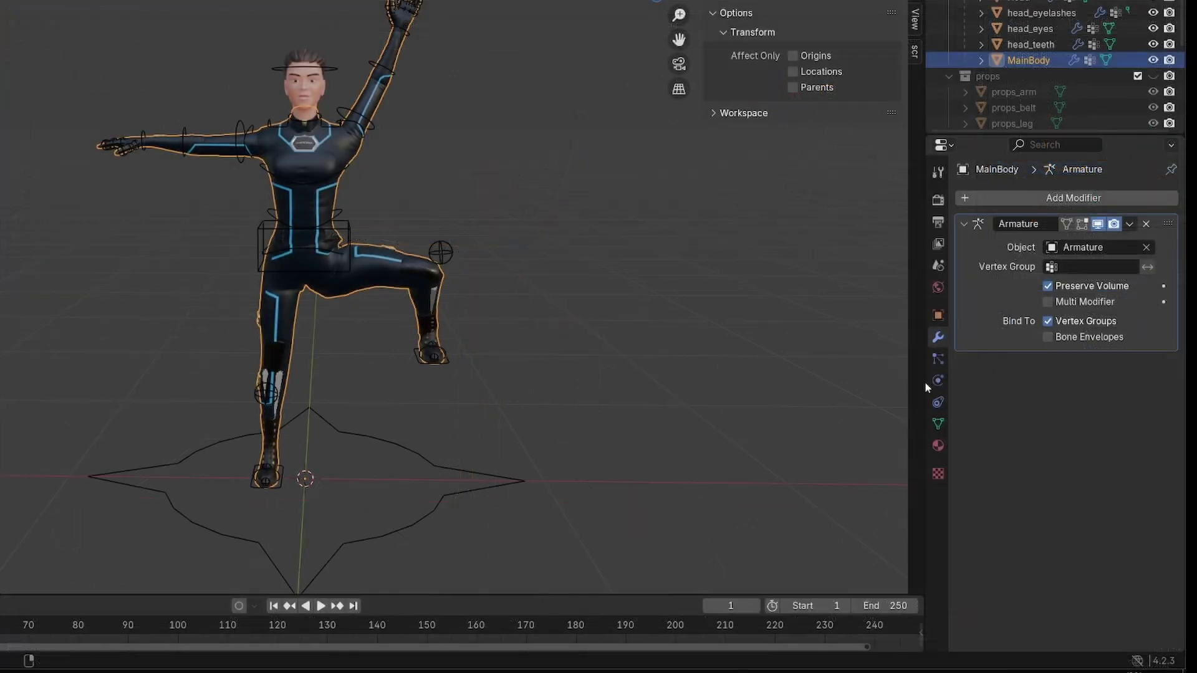
# - Add a second Armature modifier to MainBody and set its object to Armature
pyautogui.click(1048, 202)
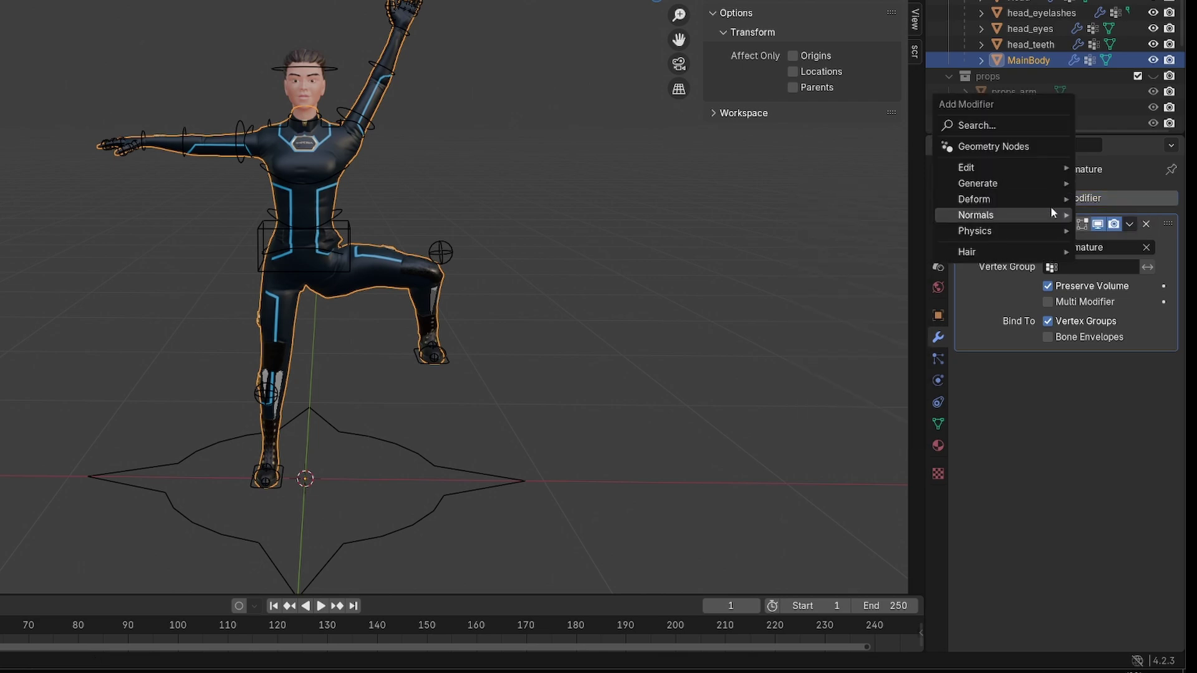
pyautogui.moveTo(966, 200)
pyautogui.click(877, 198)
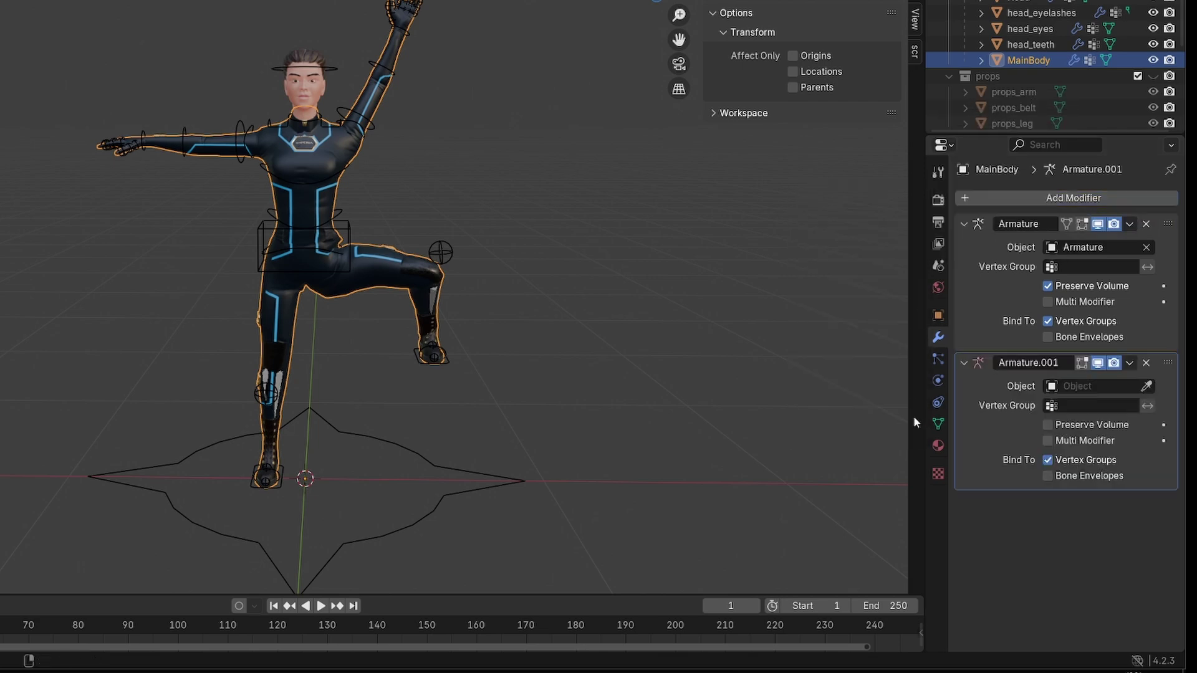
pyautogui.click(1082, 387)
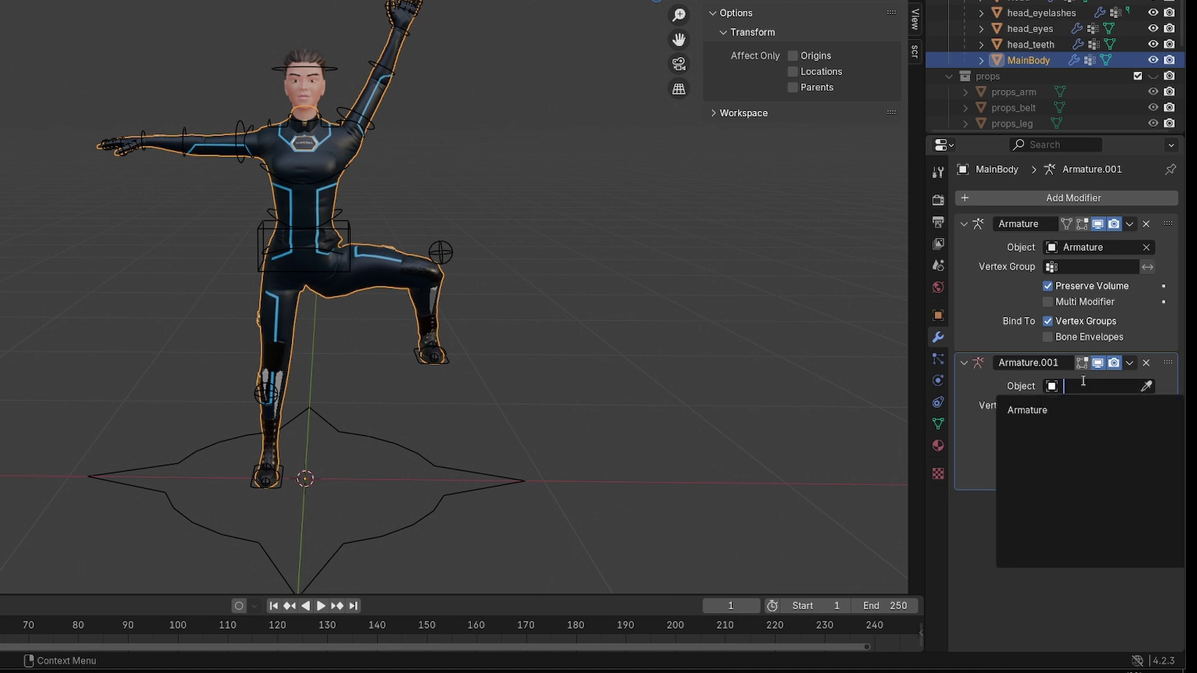
pyautogui.click(1056, 410)
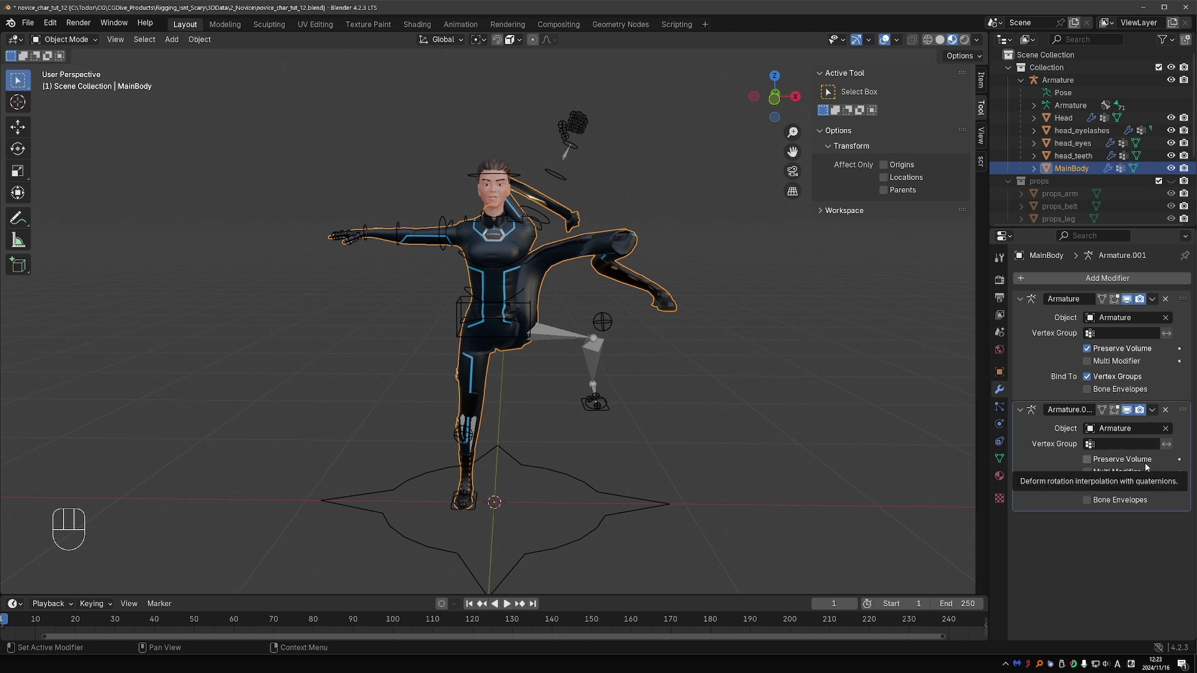
# - Add a new vertex group to MainBody and name it preserve
pyautogui.click(998, 458)
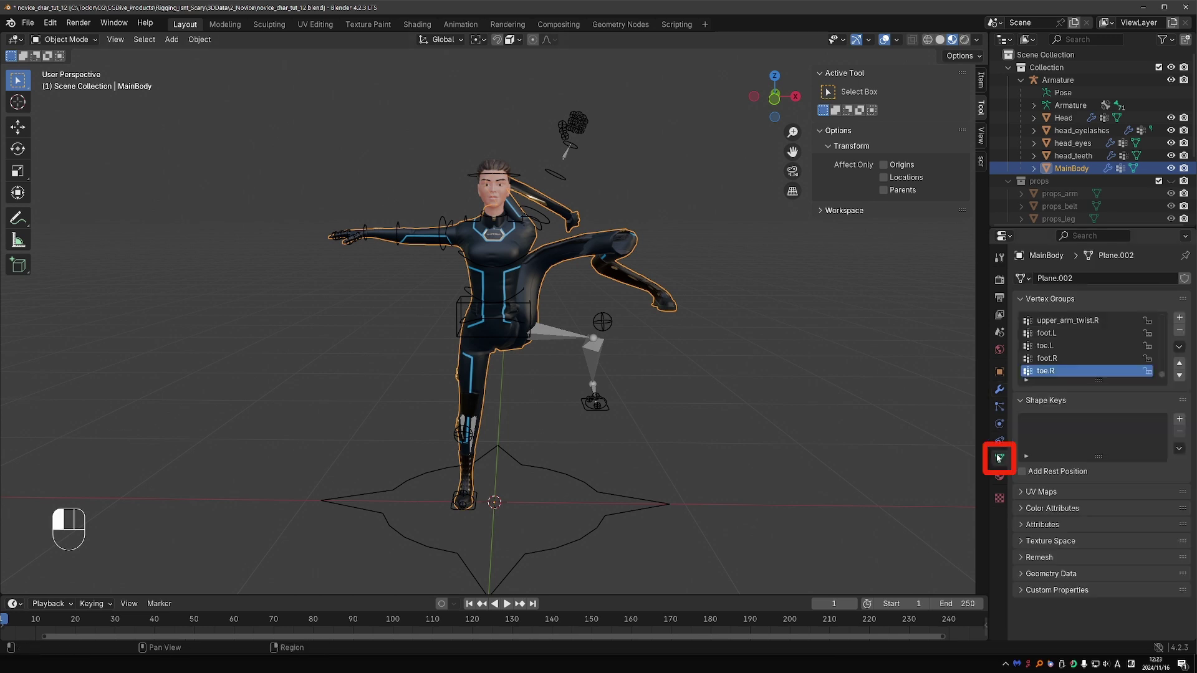
pyautogui.click(1180, 319)
pyautogui.doubleClick(1054, 372)
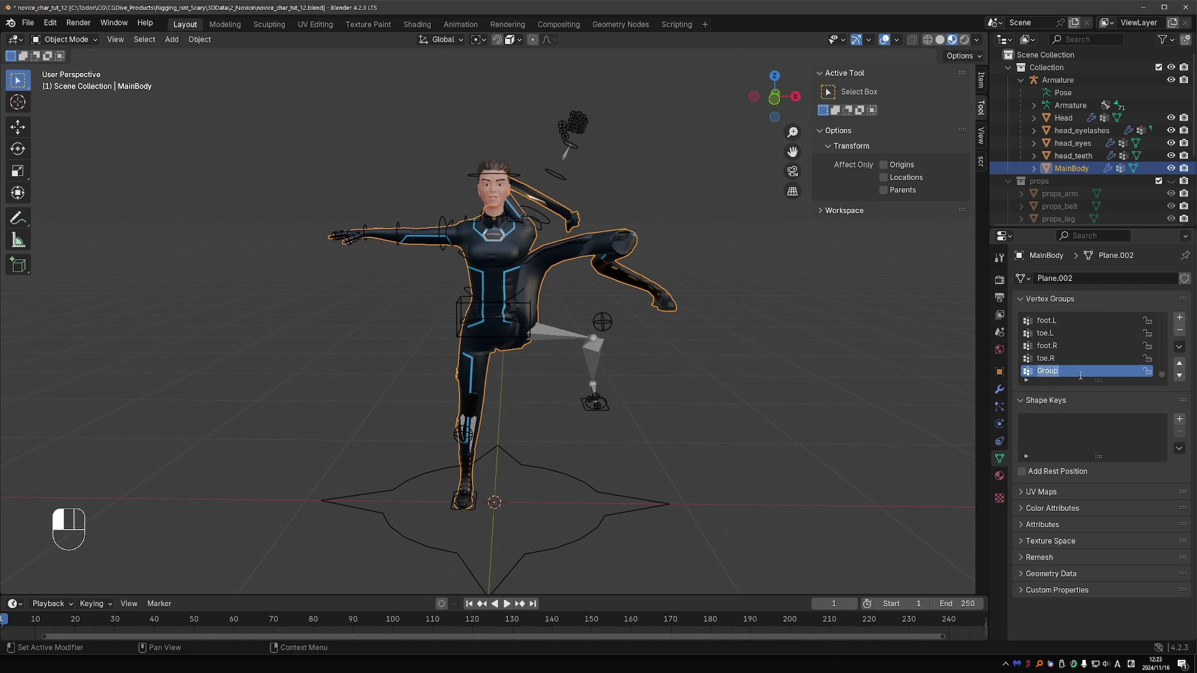
pyautogui.write('preserve')
pyautogui.click(1080, 374)
# - In Edit Mode, assign all MainBody vertices to the preserve group with weight 1.000, and return to Object Mode
pyautogui.press('Tab')
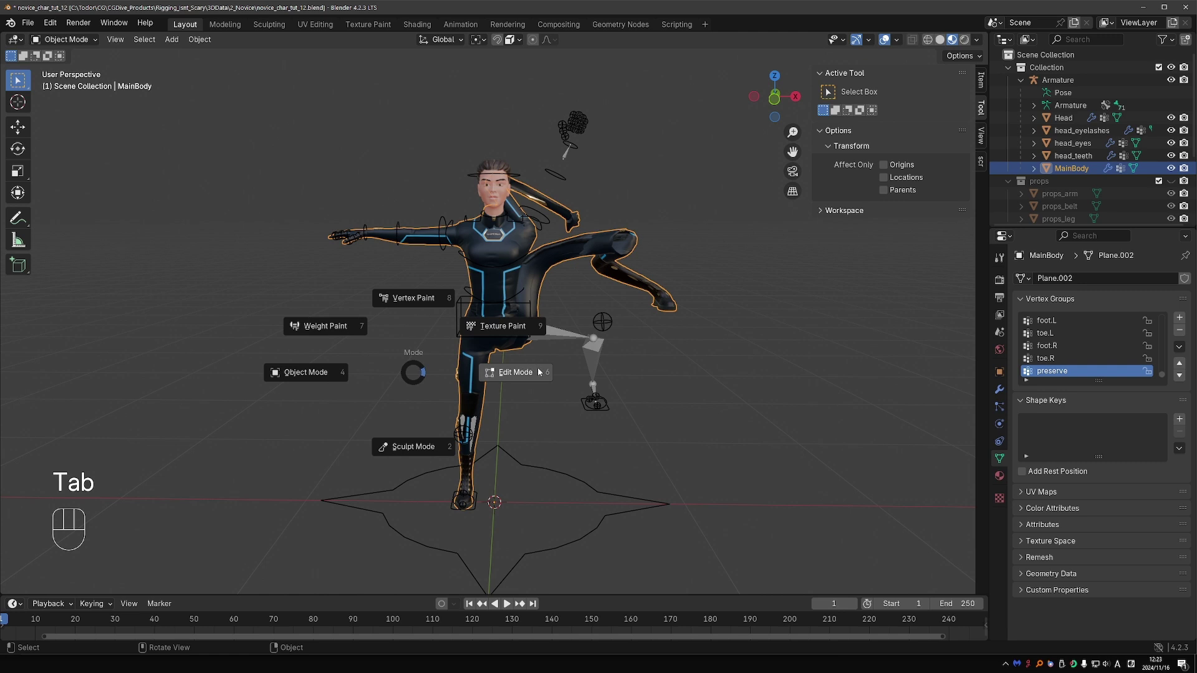
pyautogui.click(541, 372)
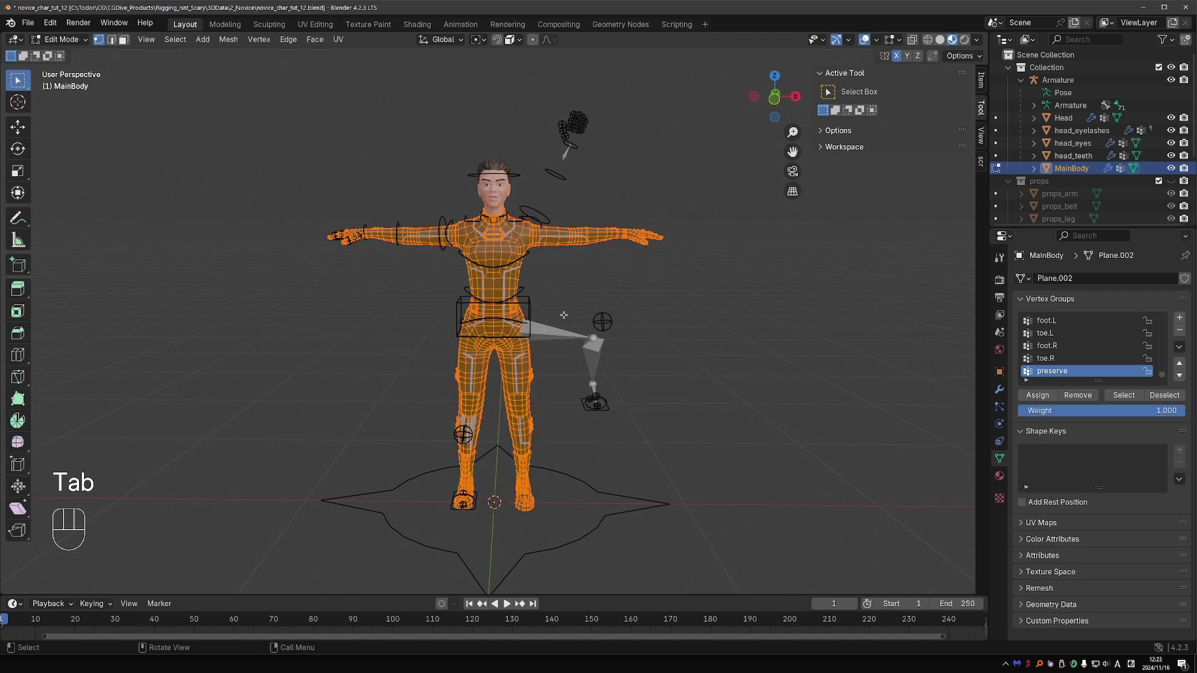
pyautogui.press('a')
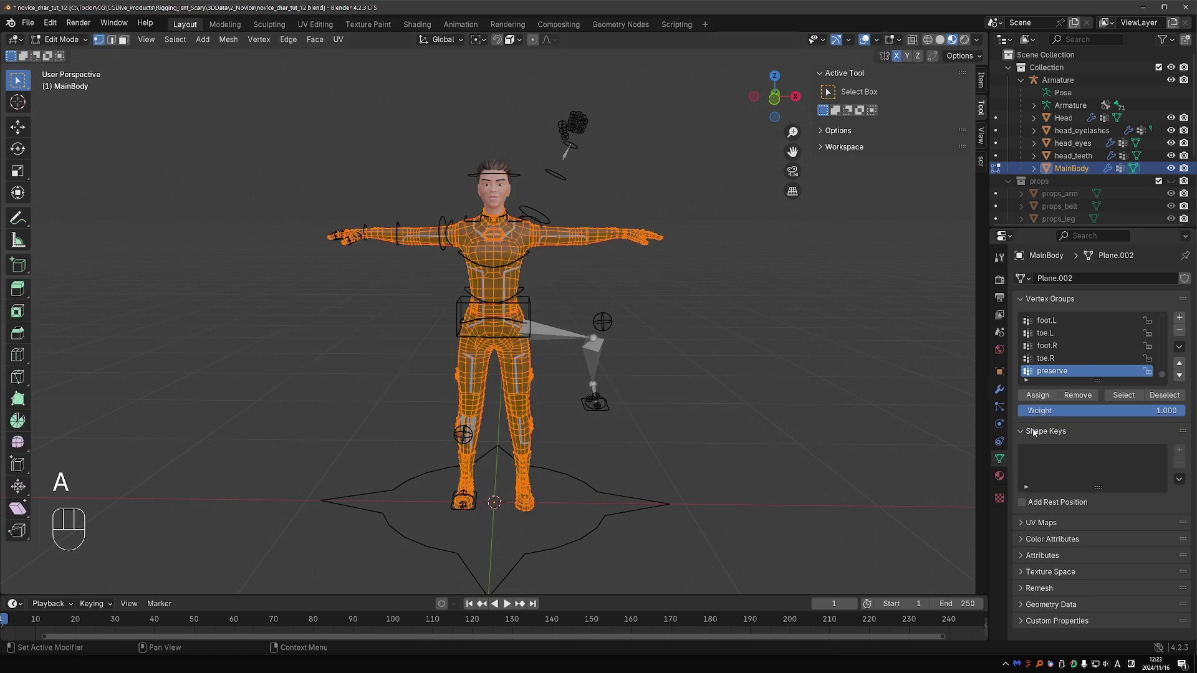
pyautogui.click(1037, 396)
pyautogui.press('Tab')
pyautogui.click(811, 434)
# - Set the vertex group of MainBody's first Armature modifier to preserve
pyautogui.click(1001, 388)
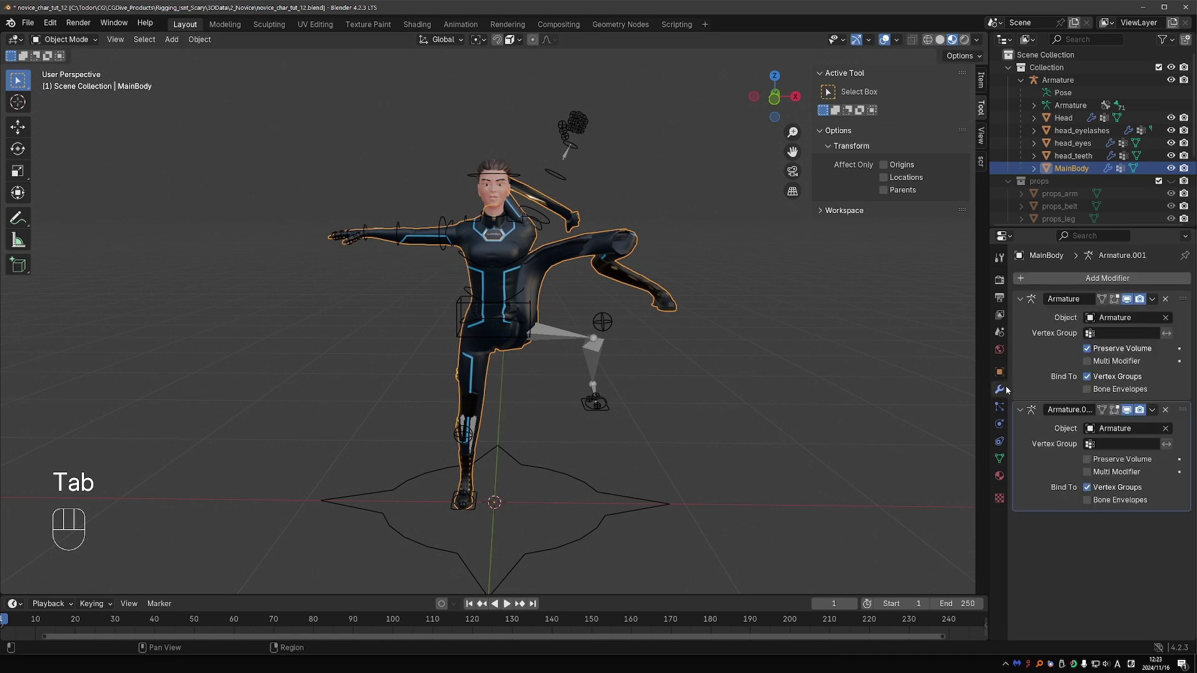
pyautogui.click(1110, 334)
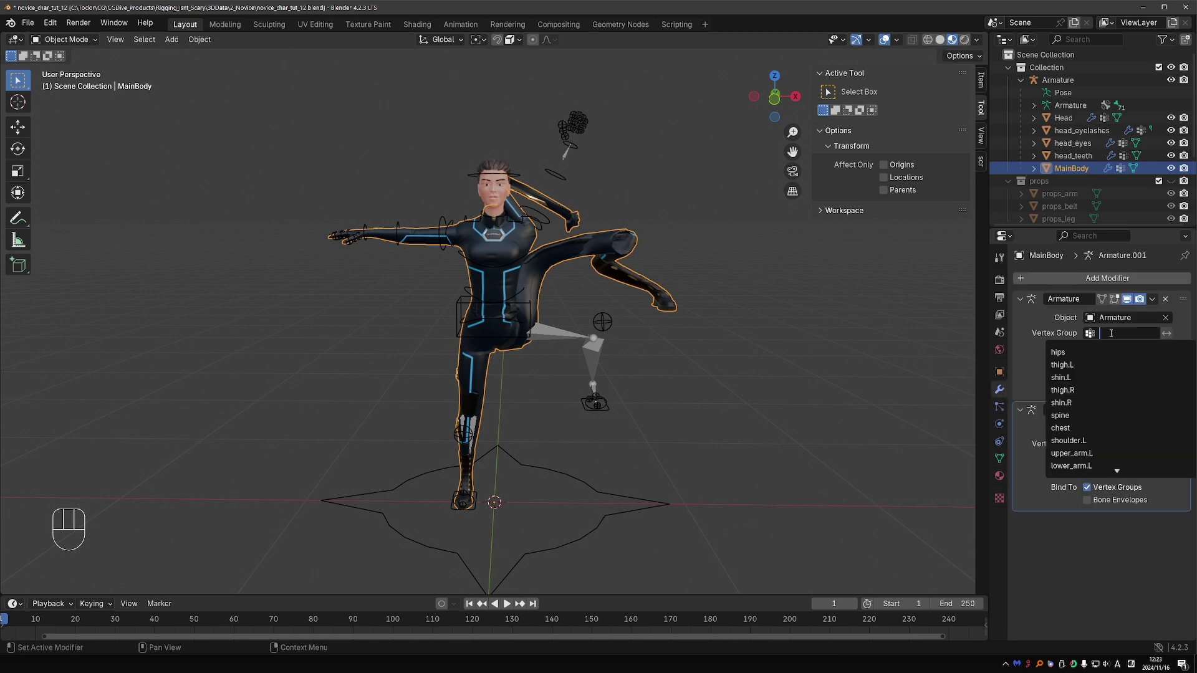
pyautogui.write('pre')
pyautogui.click(1067, 352)
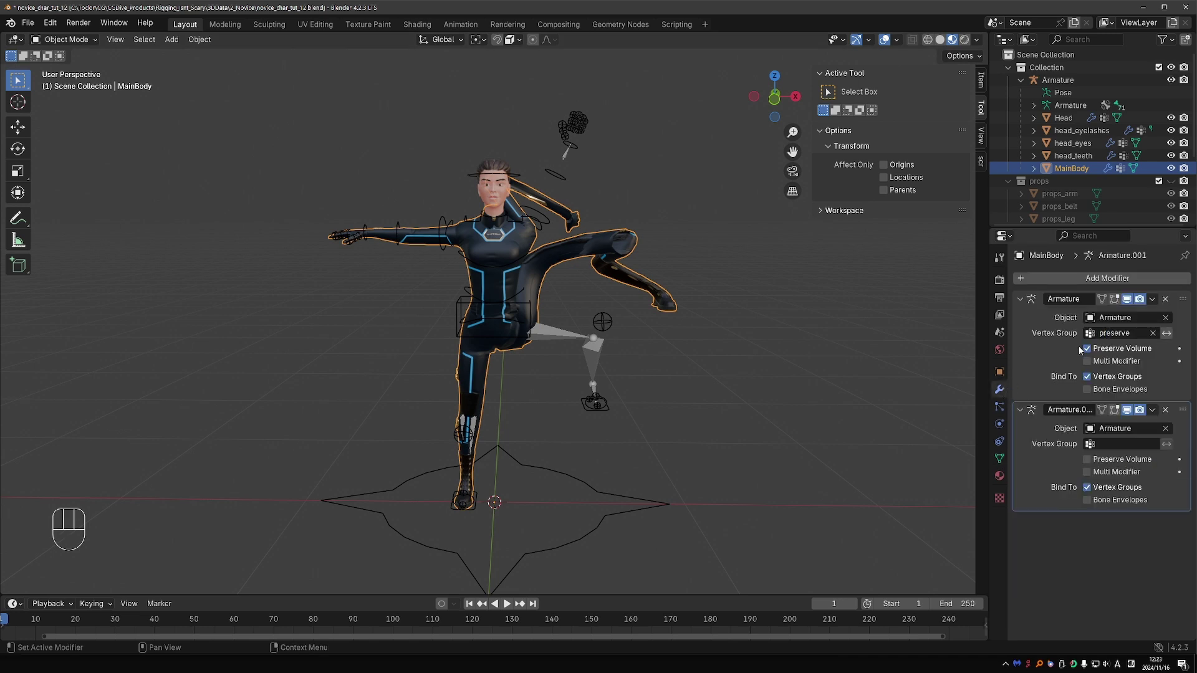
# - Set the second Armature modifier's vertex group to preserve and invert its influence
pyautogui.click(1124, 444)
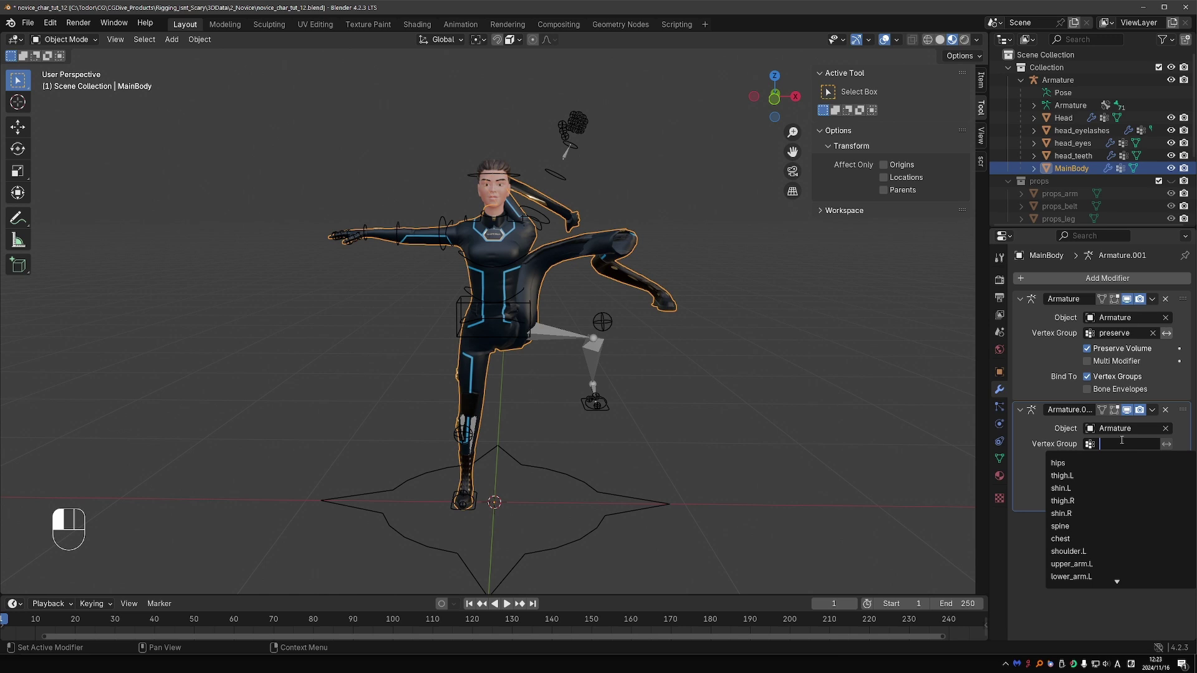
pyautogui.write('pre')
pyautogui.click(1068, 463)
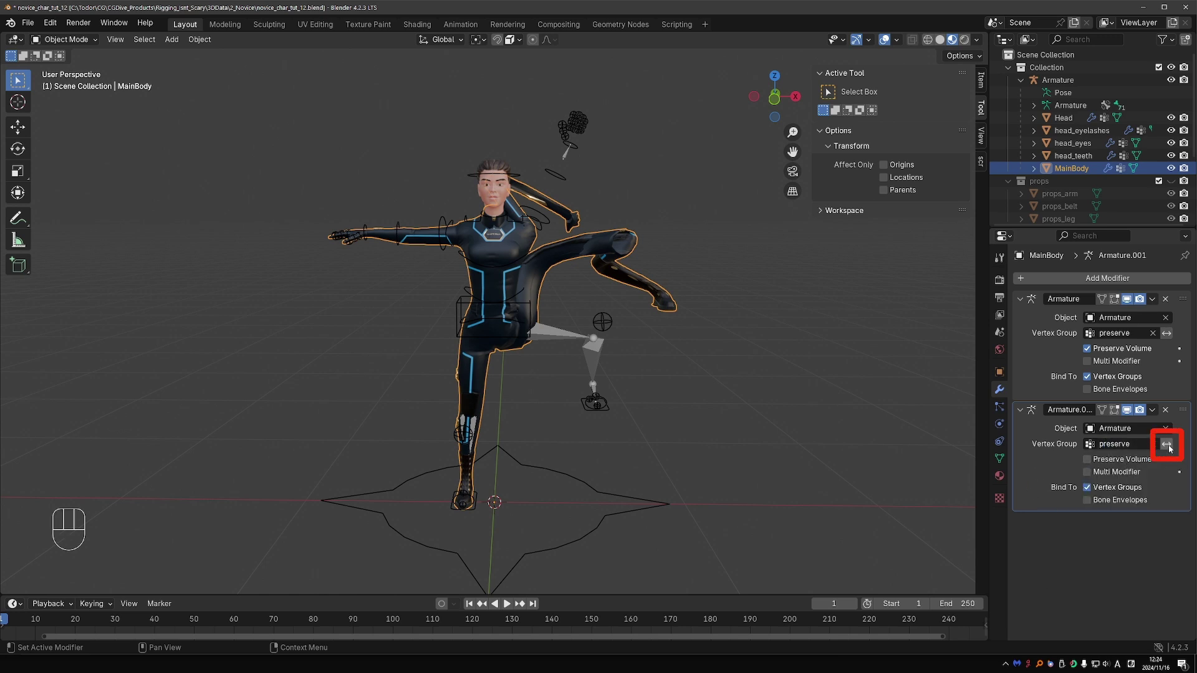
pyautogui.click(1168, 447)
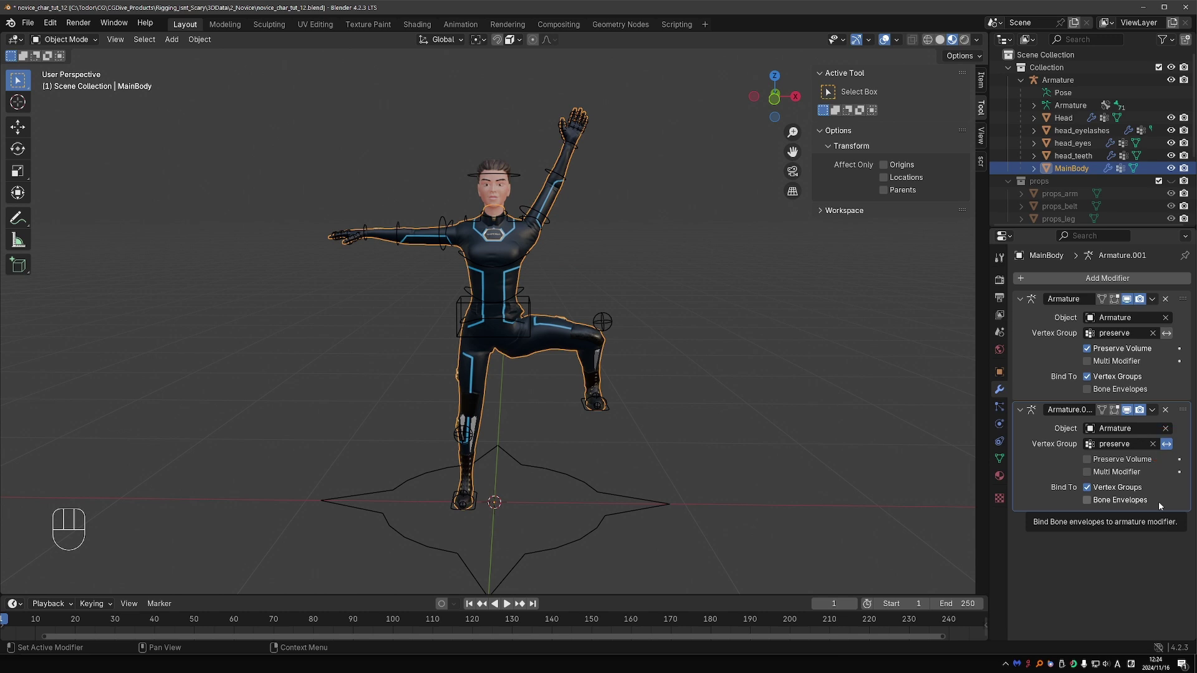
pyautogui.click(1038, 347)
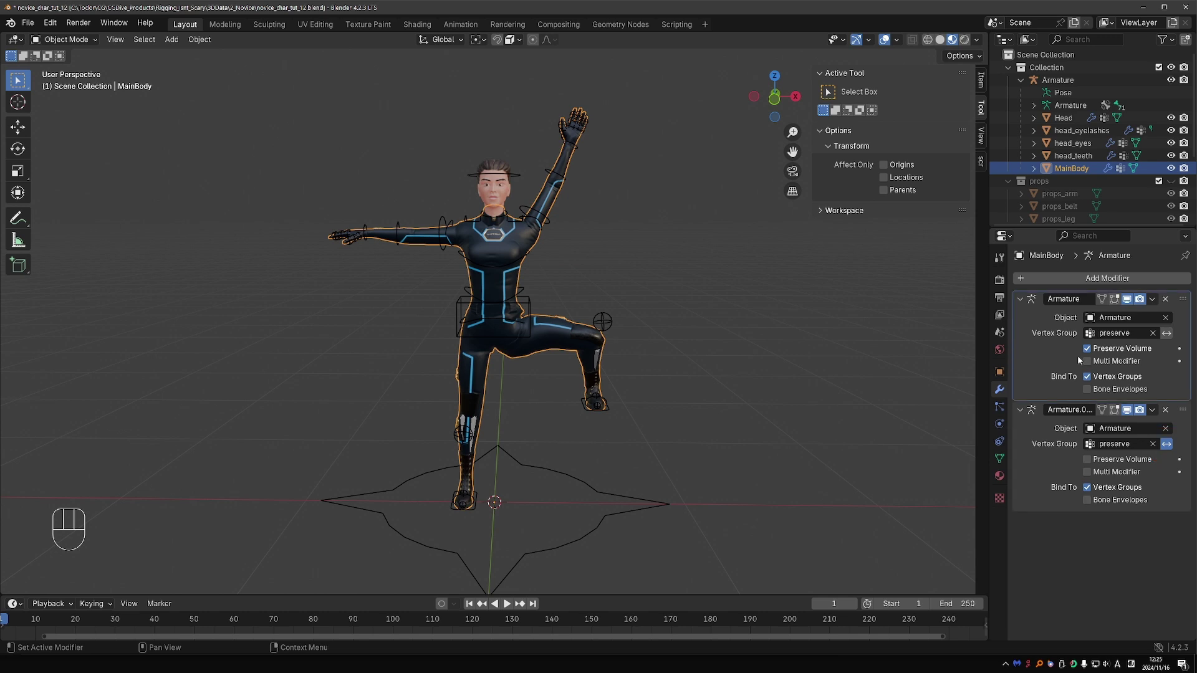
pyautogui.click(1054, 442)
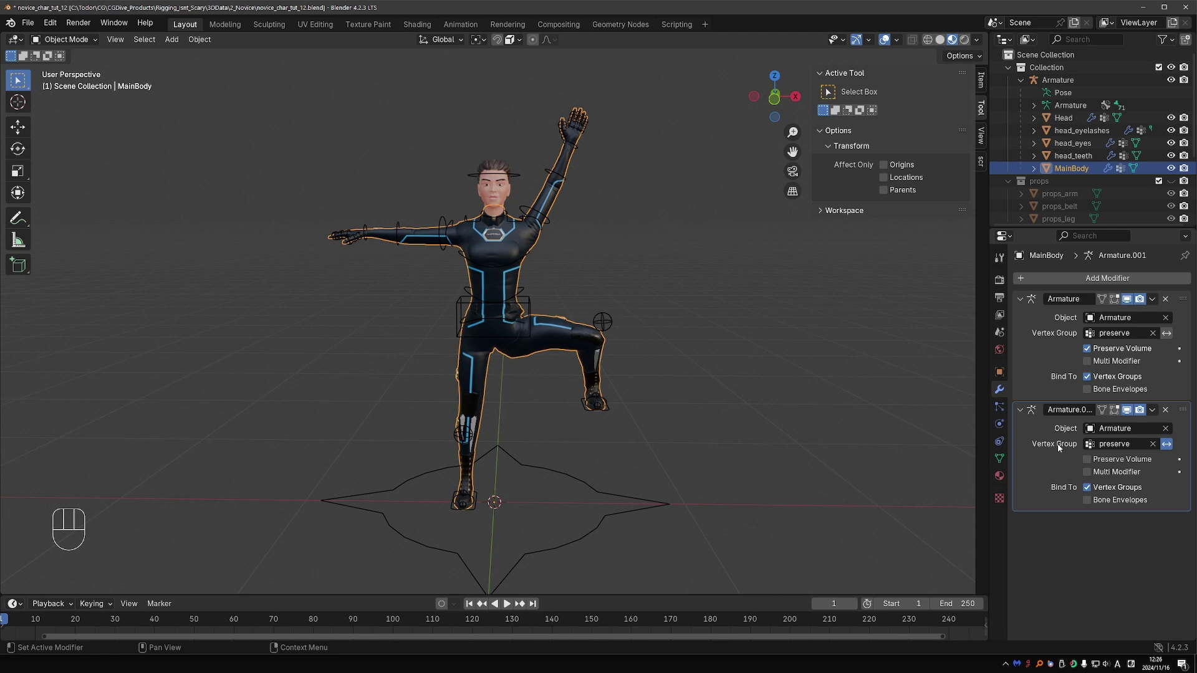
# - Select the armature together with the MainBody mesh and enter Weight Paint mode on the preserve vertex group
pyautogui.click(1000, 459)
pyautogui.click(550, 226)
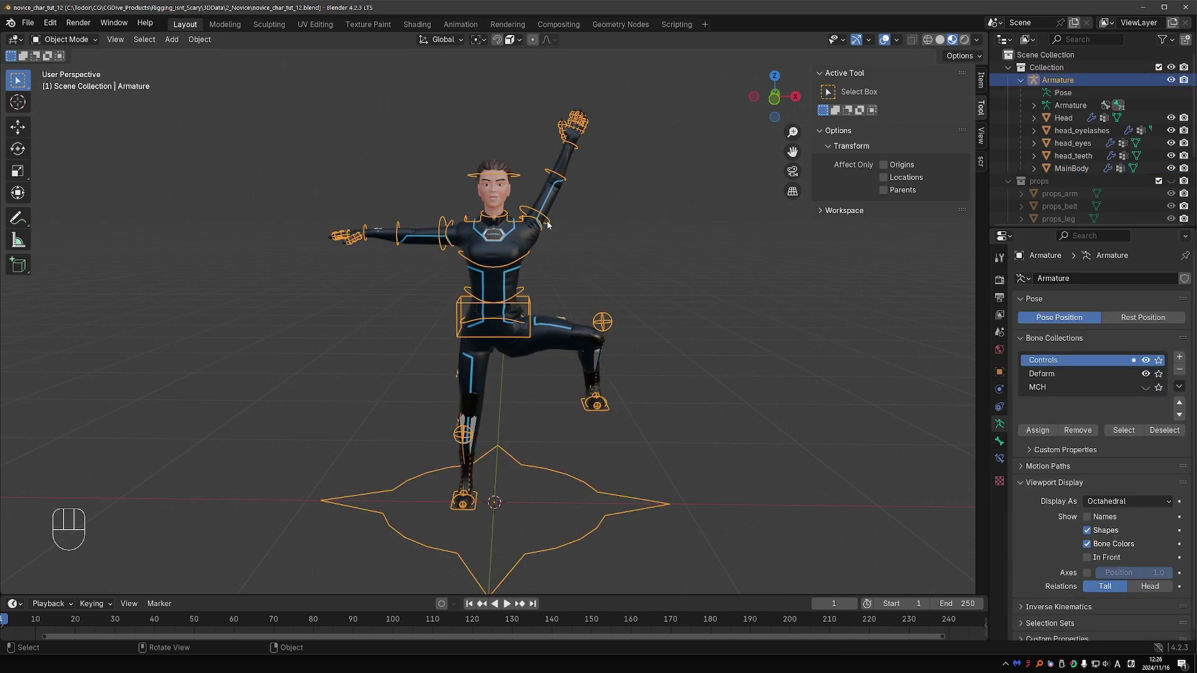
pyautogui.keyDown('shift'); pyautogui.click(514, 239); pyautogui.keyUp('shift')
pyautogui.press('Tab')
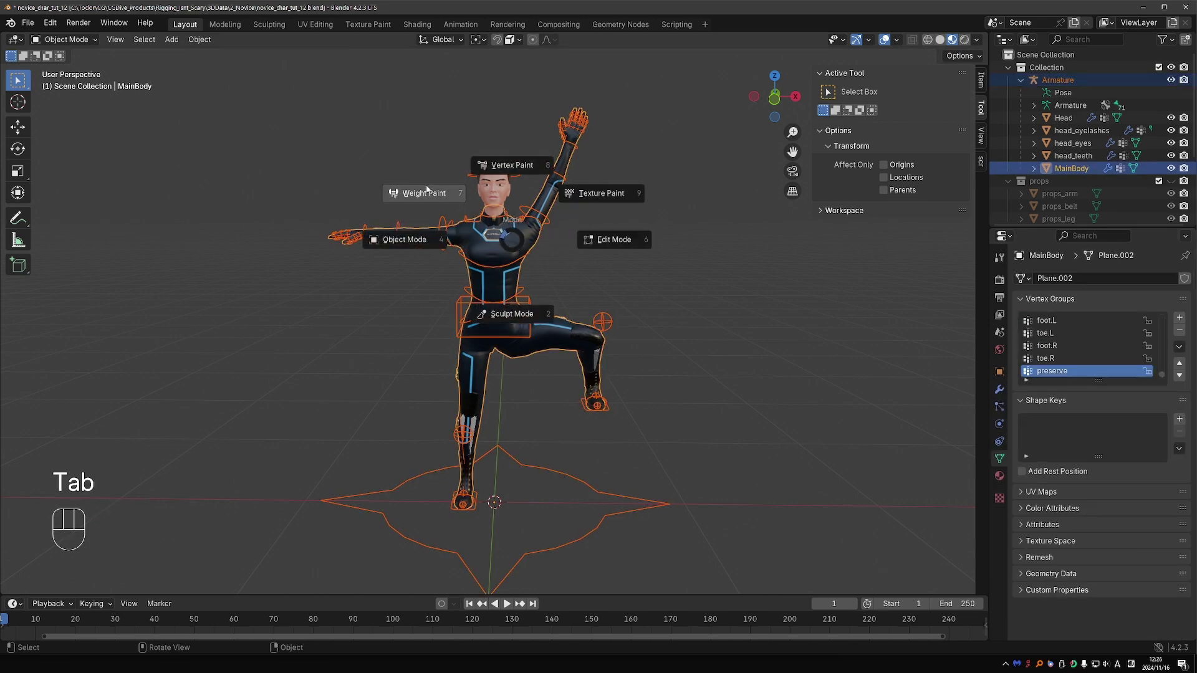
pyautogui.click(426, 192)
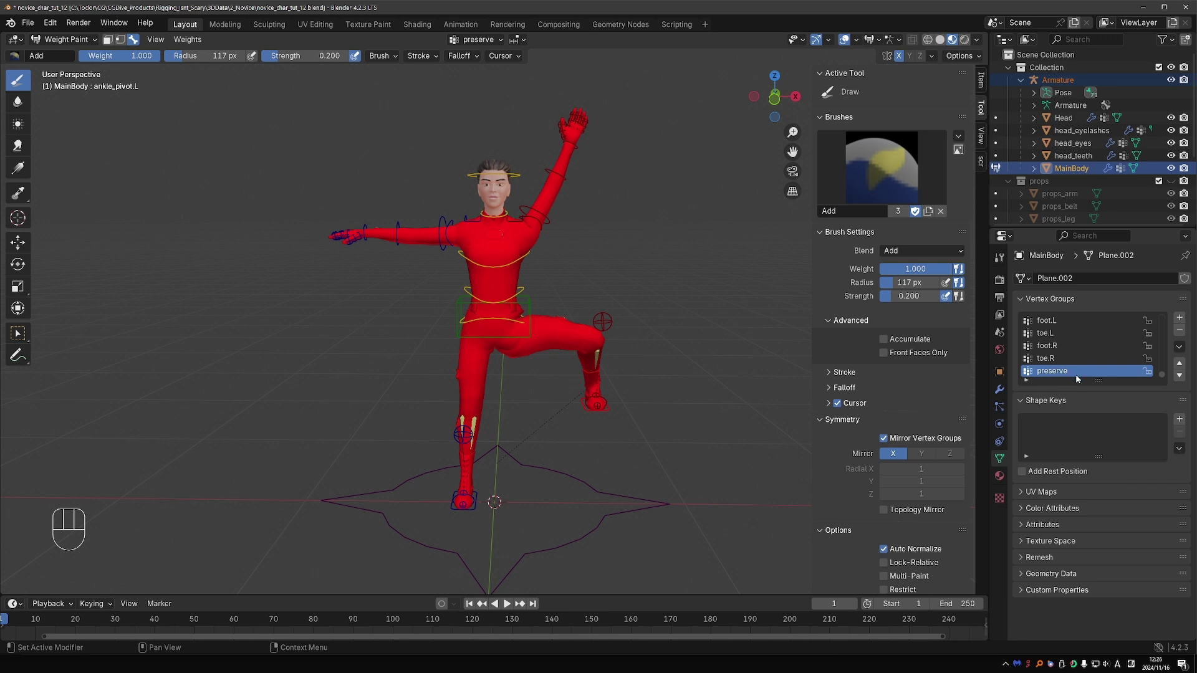
pyautogui.scroll(1, 502, 349)
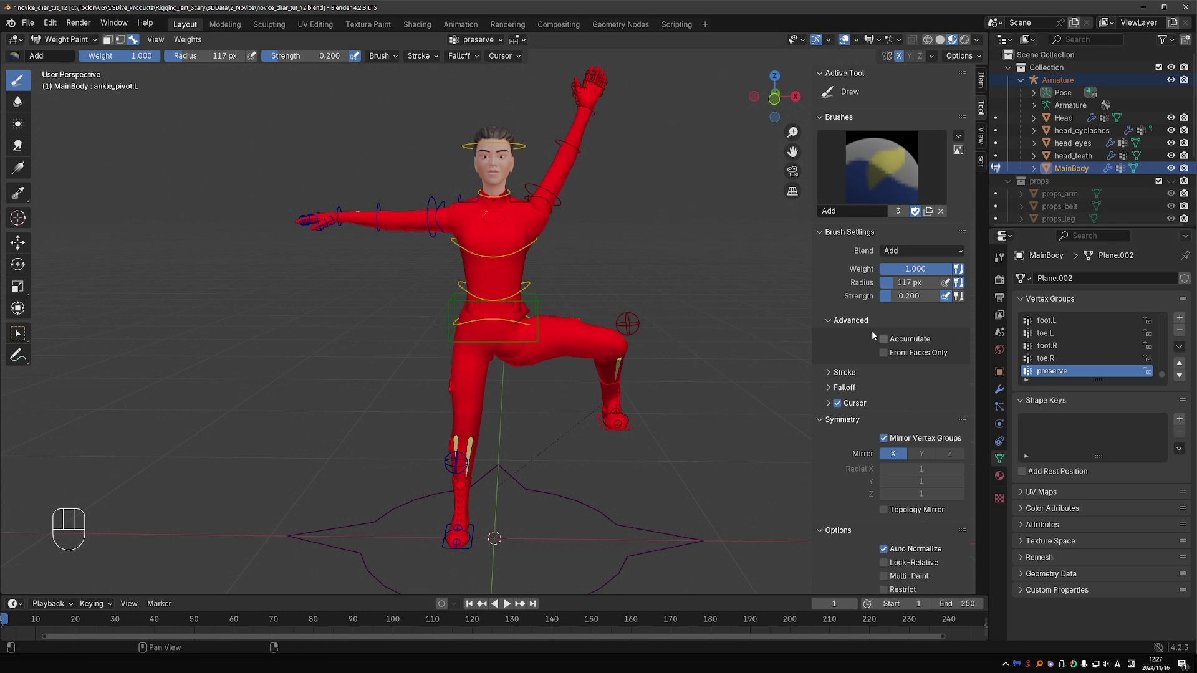
# - Set the weight brush radius to 82 px and subtract preserve weight around the raised arm's shoulder
pyautogui.press('f')
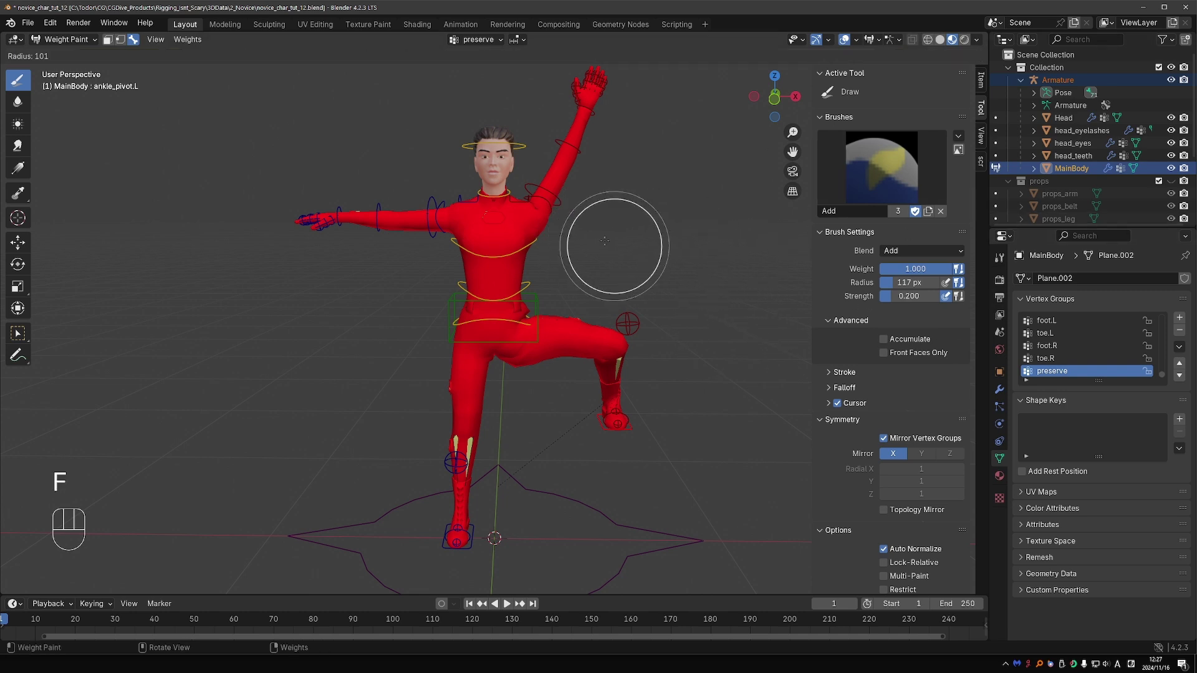
pyautogui.click(611, 246)
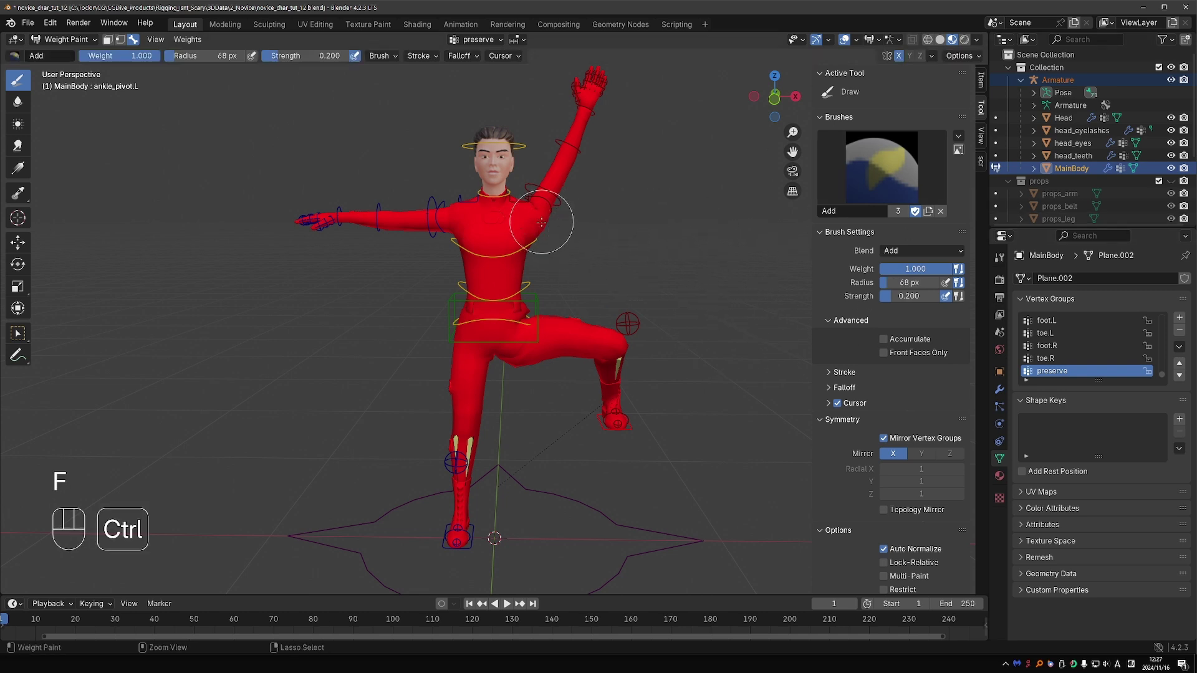
pyautogui.scroll(2, 544, 220)
pyautogui.moveTo(544, 219); pyautogui.dragTo(535, 203, button='middle')
pyautogui.press('f')
pyautogui.click(539, 200)
pyautogui.keyDown('ctrl'); pyautogui.moveTo(539, 201); pyautogui.dragTo(552, 184); pyautogui.keyUp('ctrl')
# - Subtract preserve weight around the groin and the raised leg's inner thigh, checking the deformation with overlays hidden
pyautogui.moveTo(552, 184)
pyautogui.mouseDown(button='middle')
pyautogui.moveTo(587, 239)
pyautogui.moveTo(564, 193)
pyautogui.moveTo(569, 383)
pyautogui.moveTo(548, 340)
pyautogui.mouseUp(button='middle')
pyautogui.hotkey('shift', 'alt', 'z')
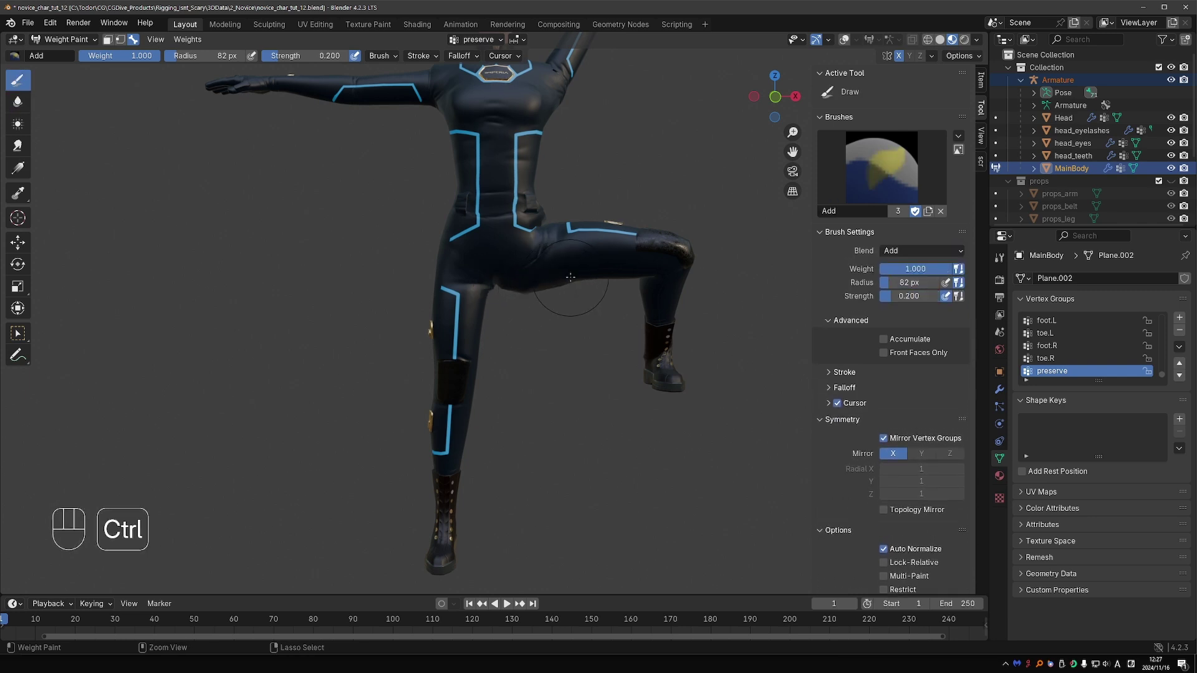
pyautogui.moveTo(526, 294)
pyautogui.mouseDown(button='middle')
pyautogui.moveTo(460, 293)
pyautogui.moveTo(553, 275)
pyautogui.moveTo(538, 304)
pyautogui.moveTo(534, 374)
pyautogui.mouseUp(button='middle')
pyautogui.moveTo(534, 315)
pyautogui.keyDown('shift'); pyautogui.mouseDown(button='middle')
pyautogui.moveTo(548, 147)
pyautogui.moveTo(475, 355)
pyautogui.moveTo(530, 369)
pyautogui.moveTo(553, 397)
pyautogui.mouseUp(button='middle'); pyautogui.keyUp('shift')
pyautogui.hotkey('shift', 'alt', 'z')
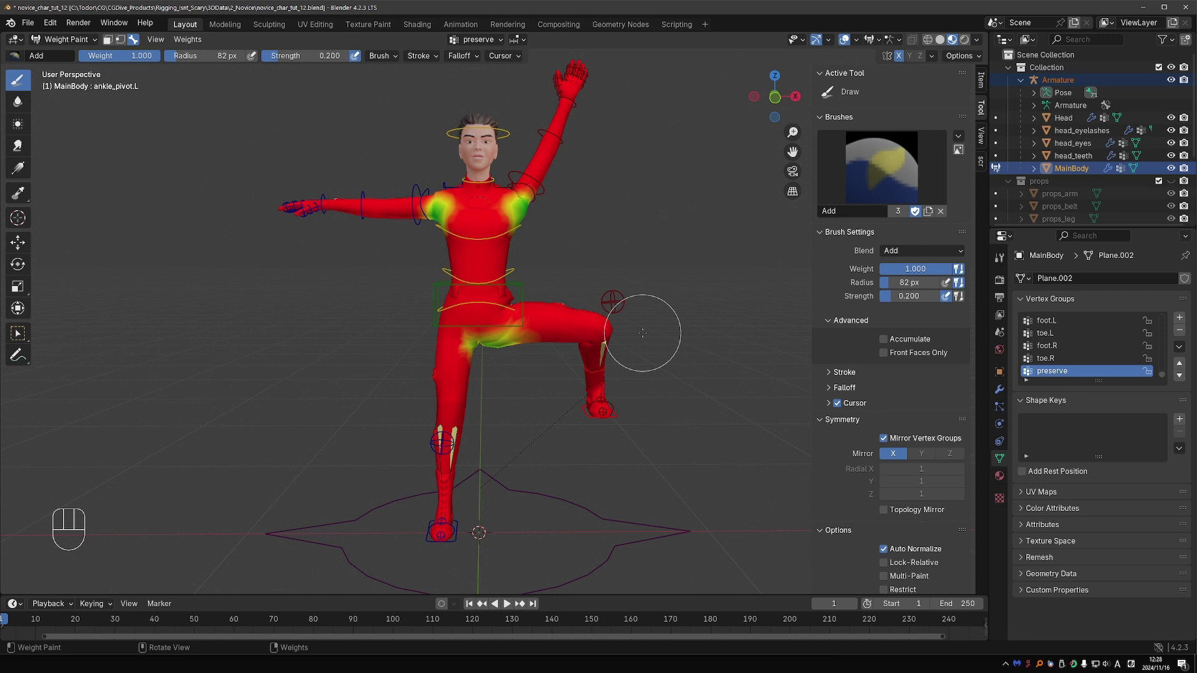
# - Return MainBody to Object Mode and review the settings of its two Armature modifiers
pyautogui.press('Tab')
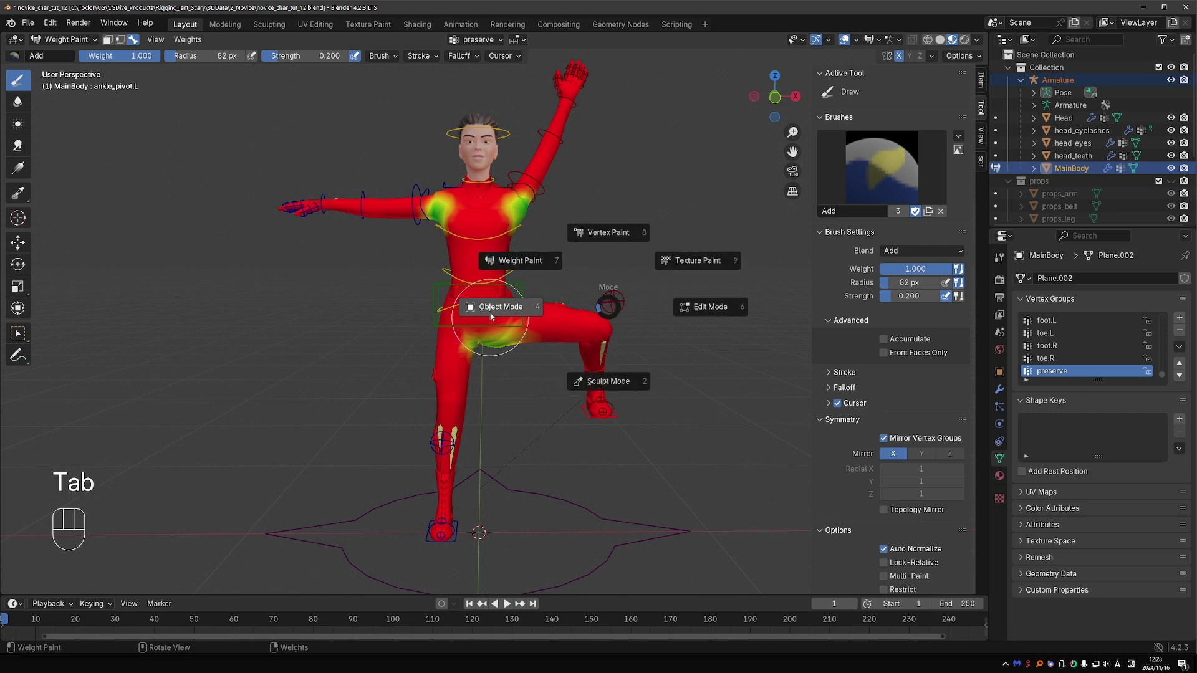
pyautogui.click(499, 304)
pyautogui.click(999, 390)
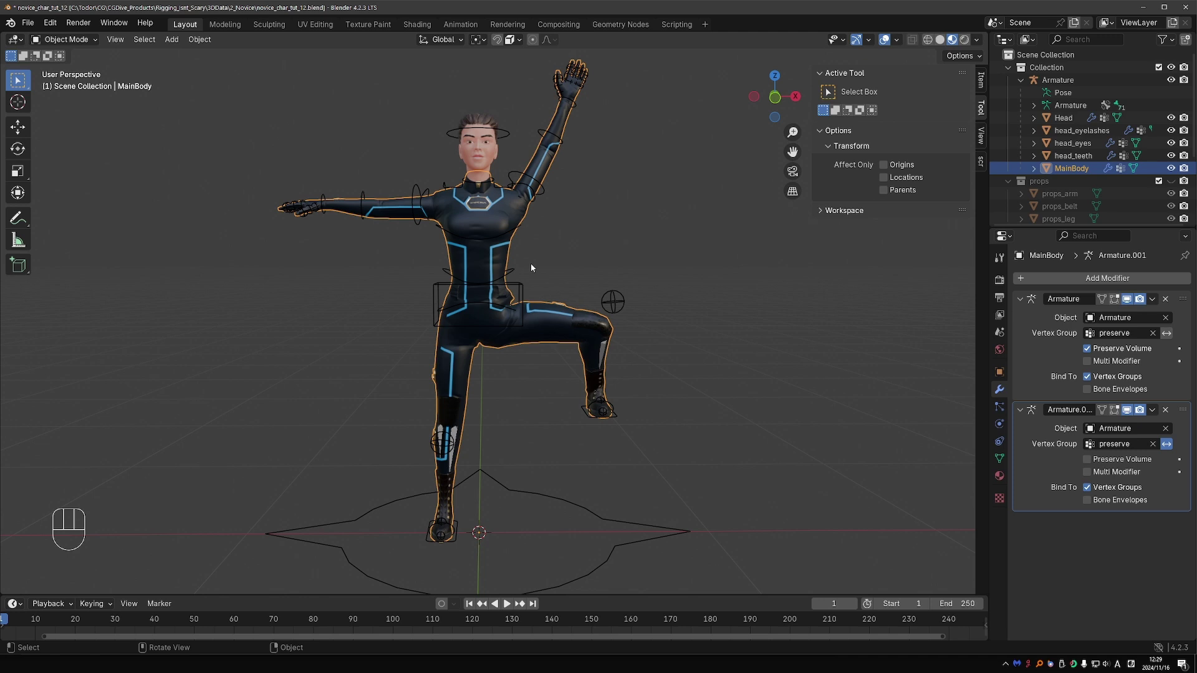
pyautogui.click(1040, 370)
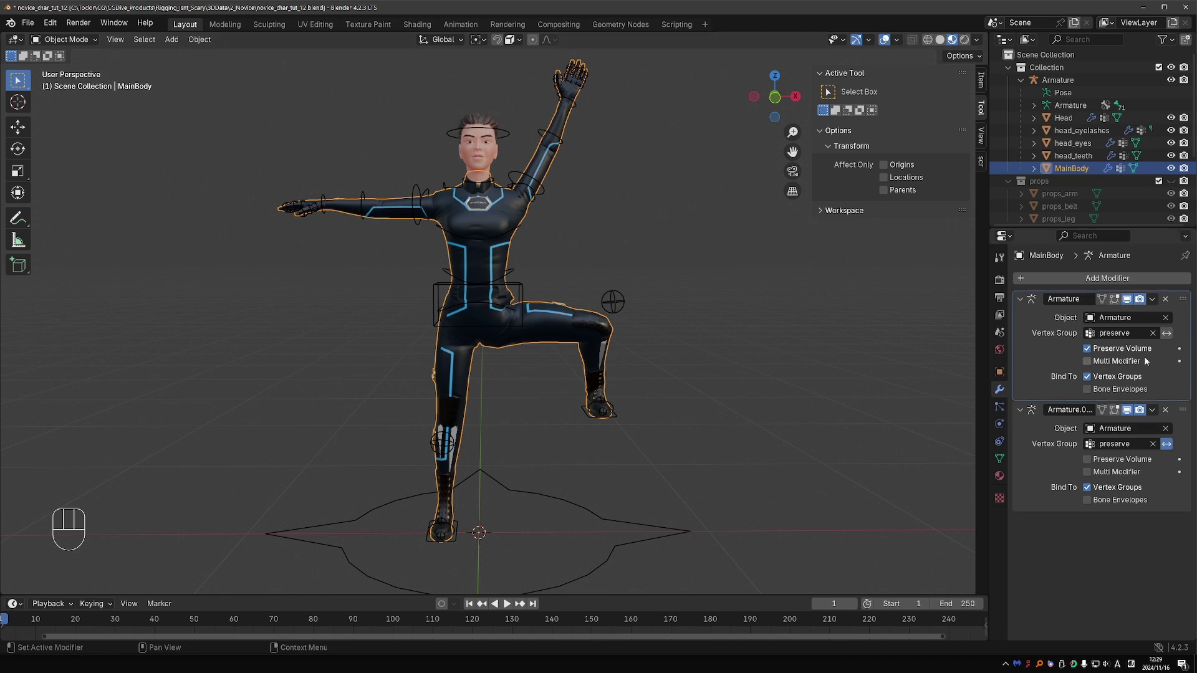
pyautogui.click(1066, 500)
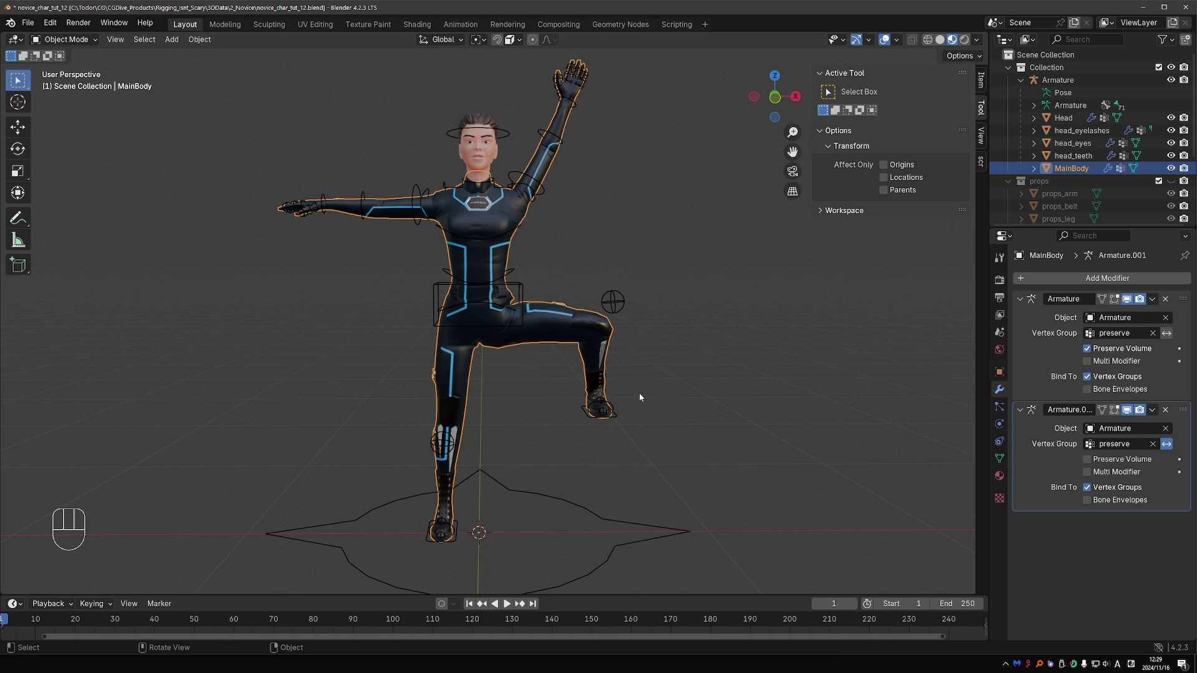
# - Add a Smooth Corrective modifier to the MainBody mesh
pyautogui.click(618, 421)
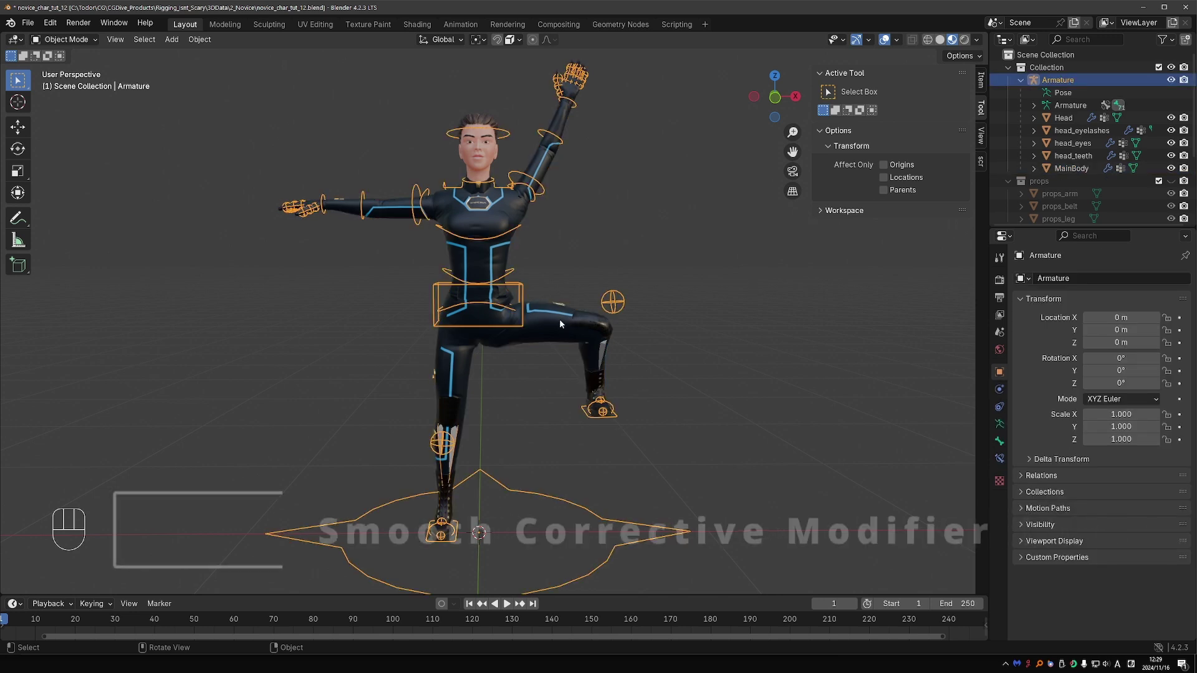
pyautogui.click(566, 305)
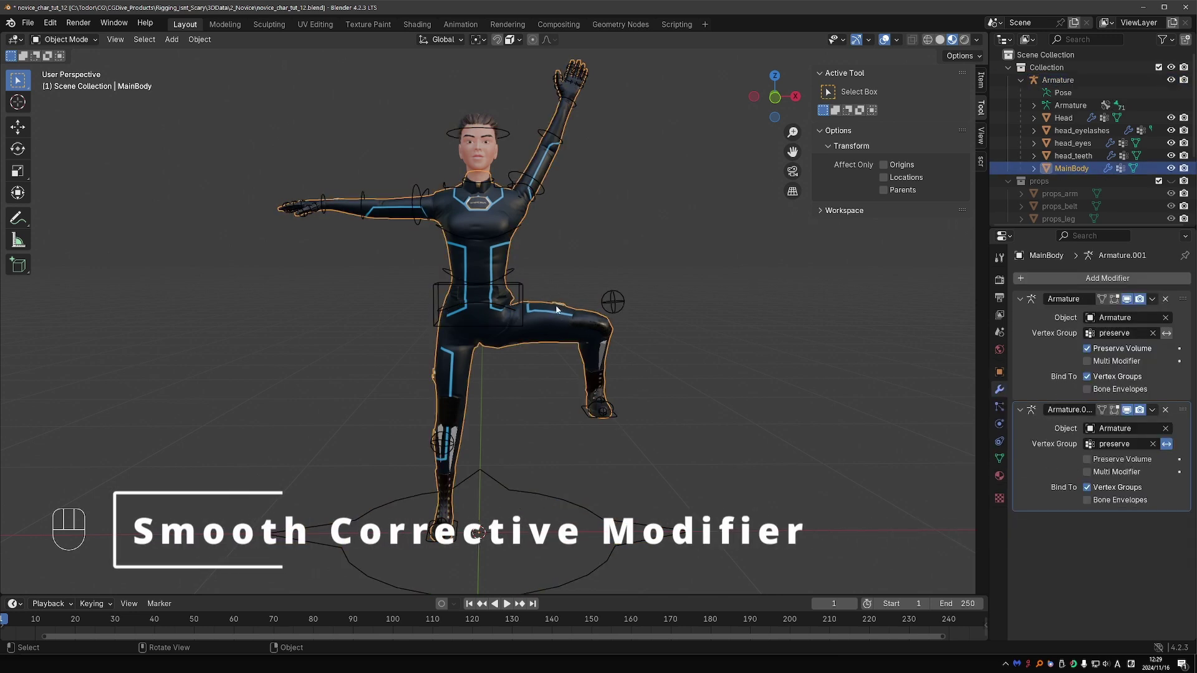
pyautogui.click(1087, 279)
pyautogui.moveTo(1073, 275)
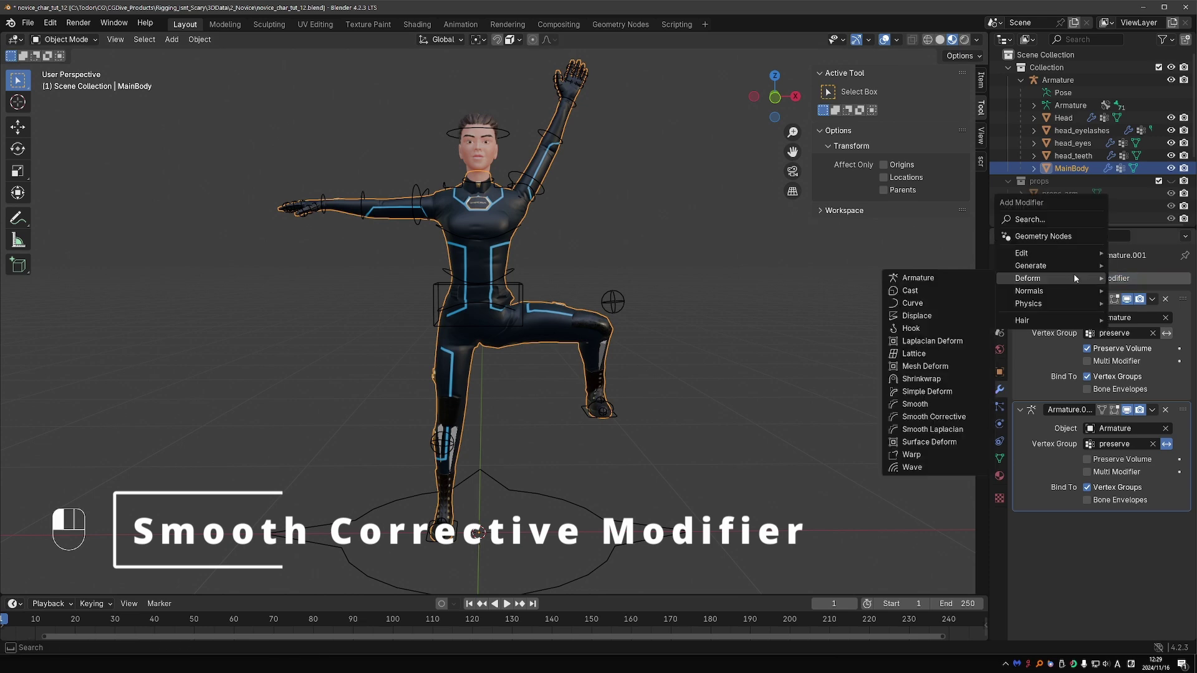
pyautogui.click(947, 416)
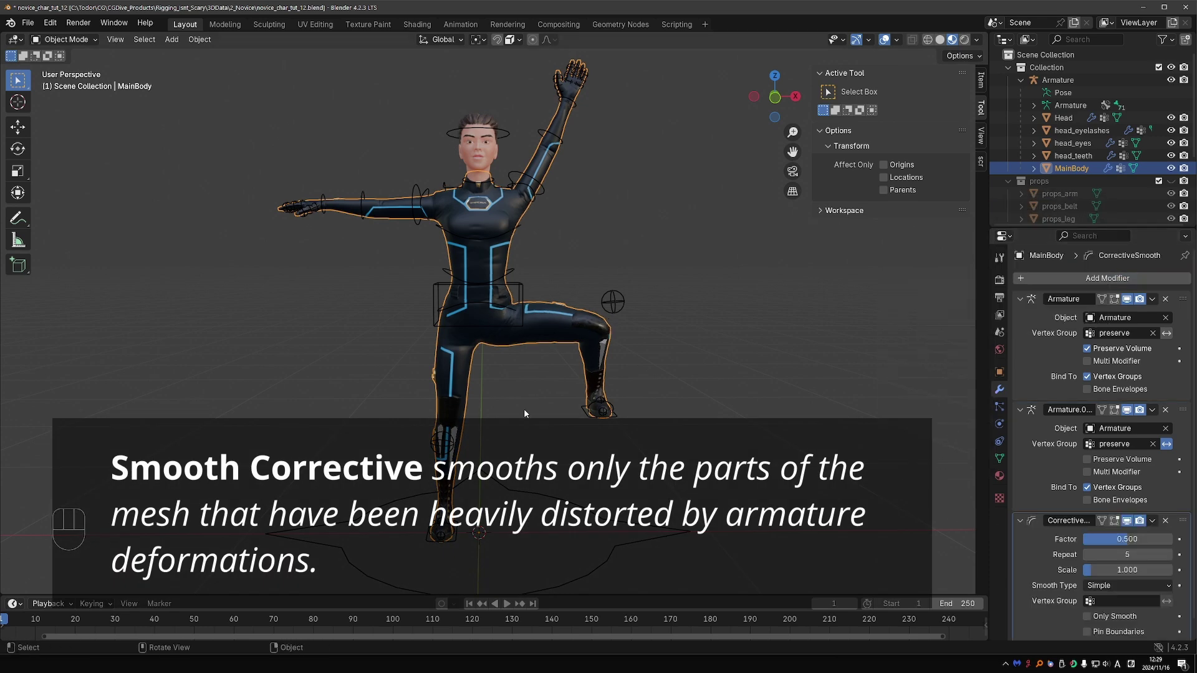
# - Compare the body deformation with the Smooth Corrective modifier's viewport display off and on
pyautogui.scroll(2, 521, 379)
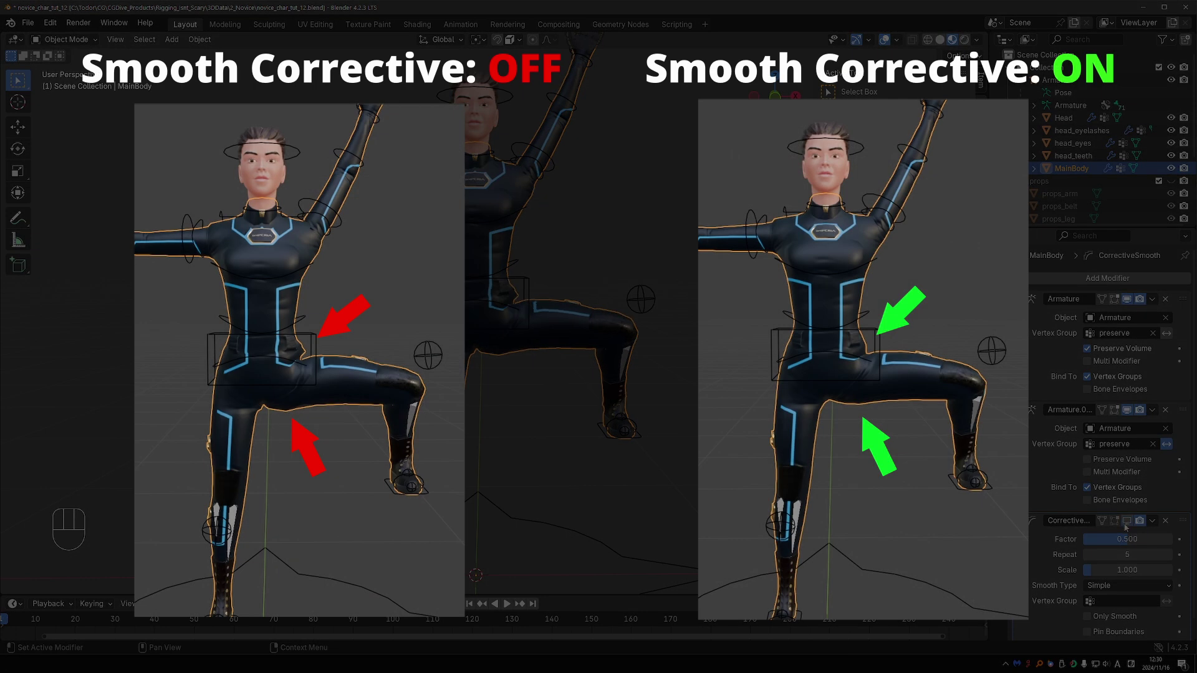
pyautogui.click(1126, 522)
pyautogui.click(1126, 522)
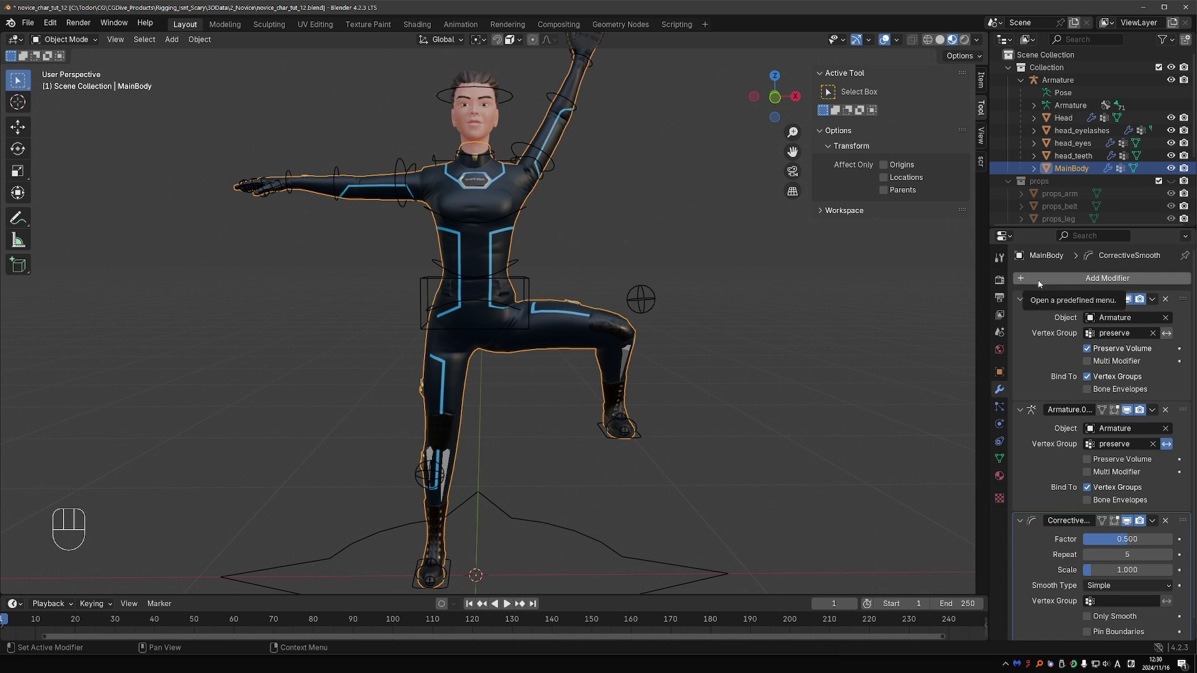
# - Try a Subdivision Surface modifier on MainBody, pinned to last in the stack, and remove it
pyautogui.click(1057, 276)
pyautogui.moveTo(1035, 262)
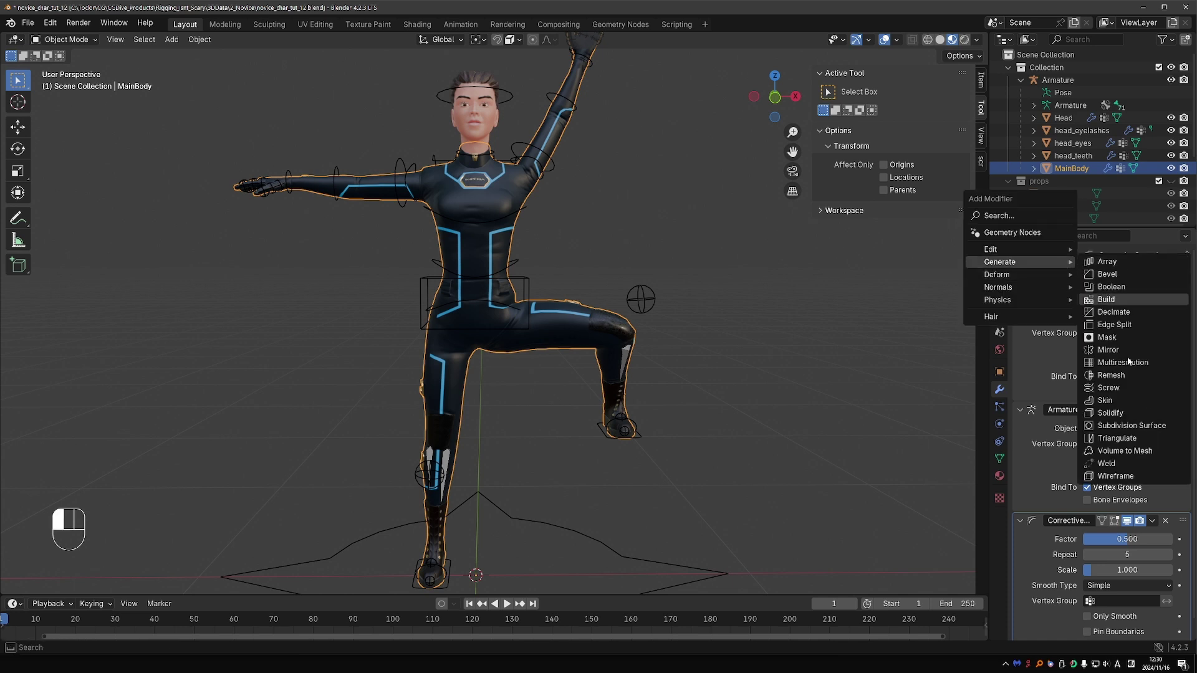
pyautogui.click(1155, 429)
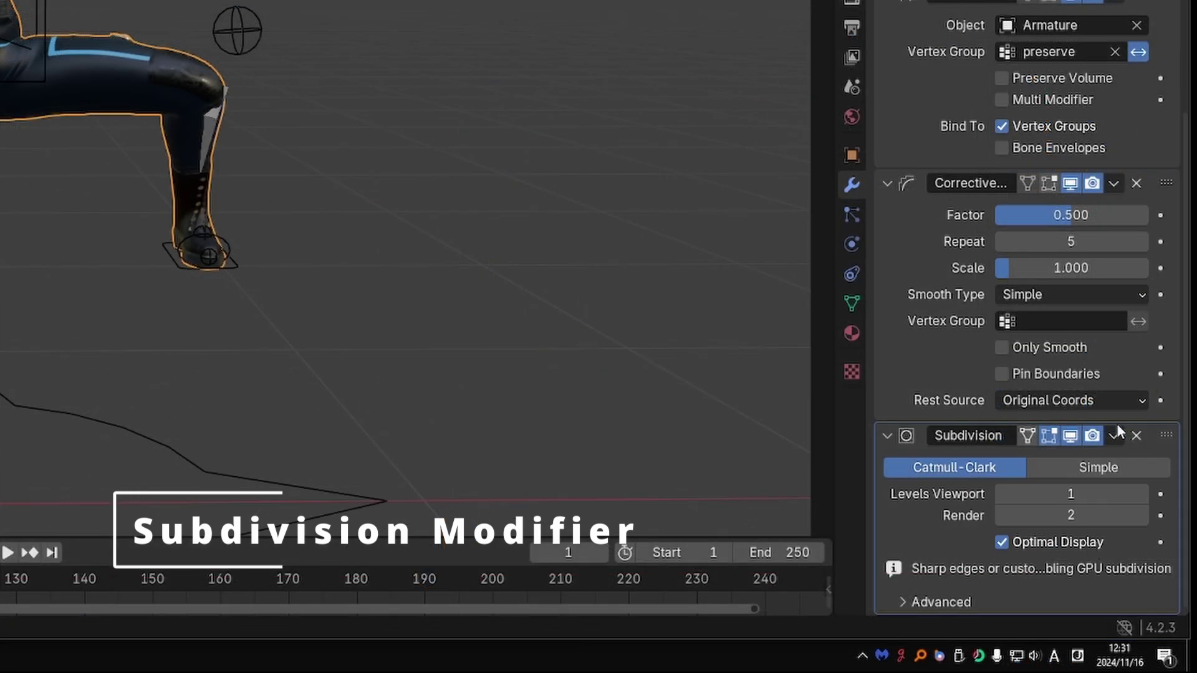
pyautogui.click(1153, 536)
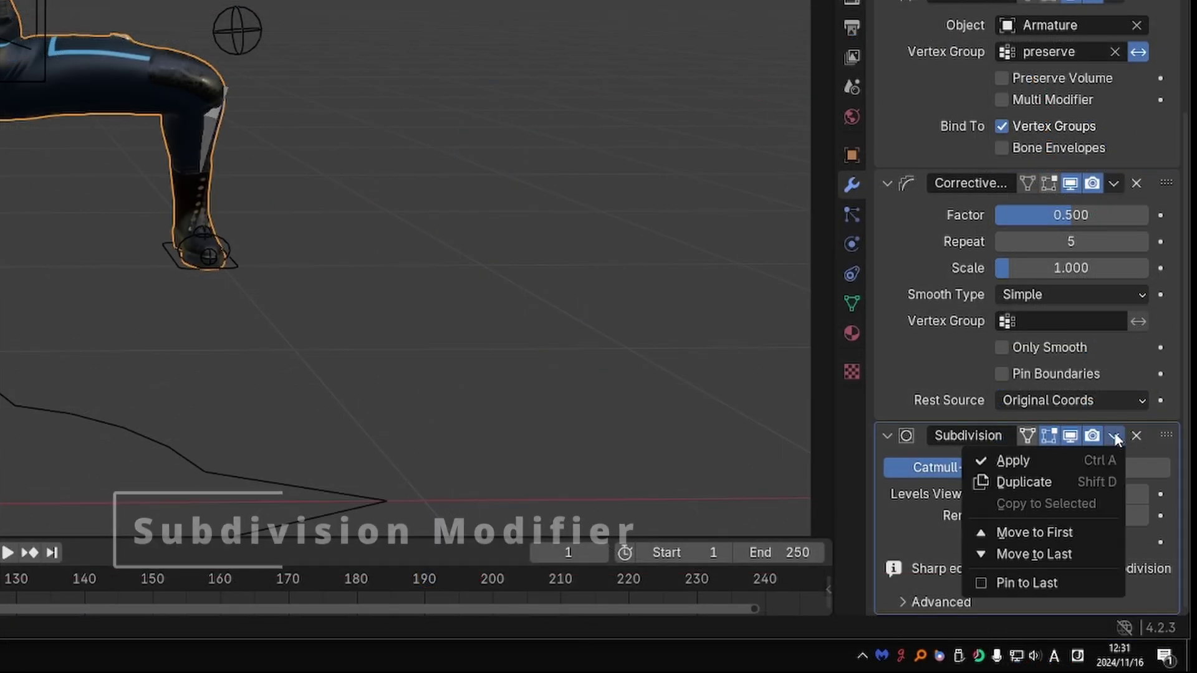
pyautogui.click(1014, 582)
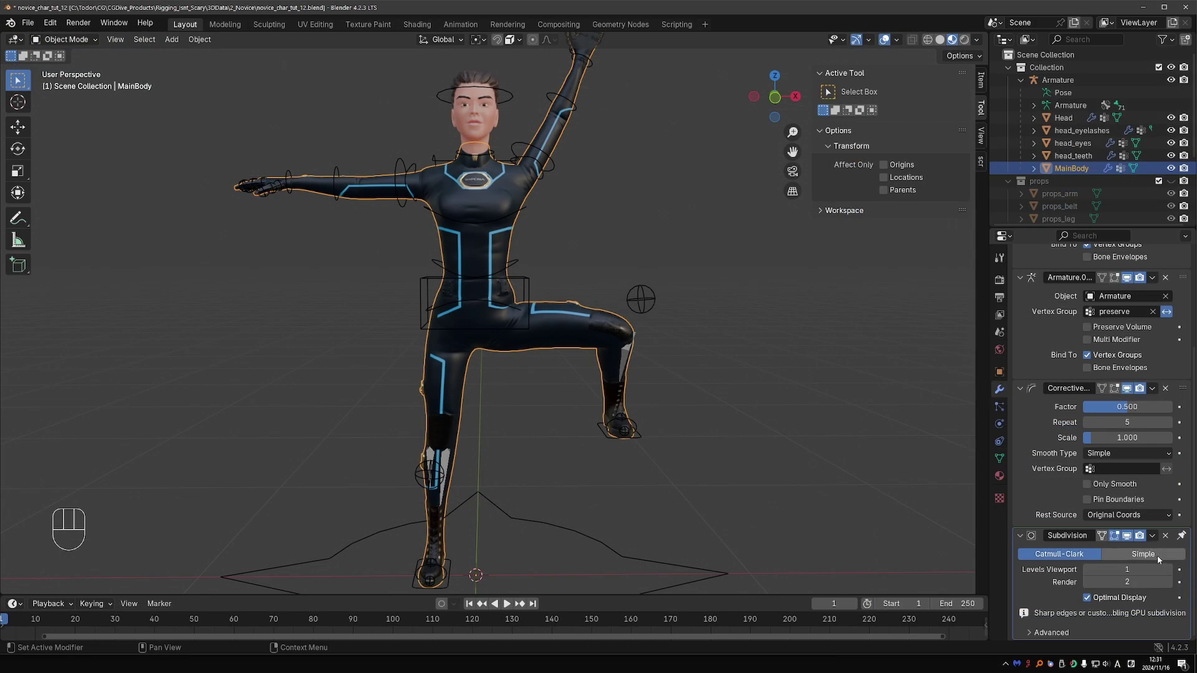
pyautogui.click(1164, 536)
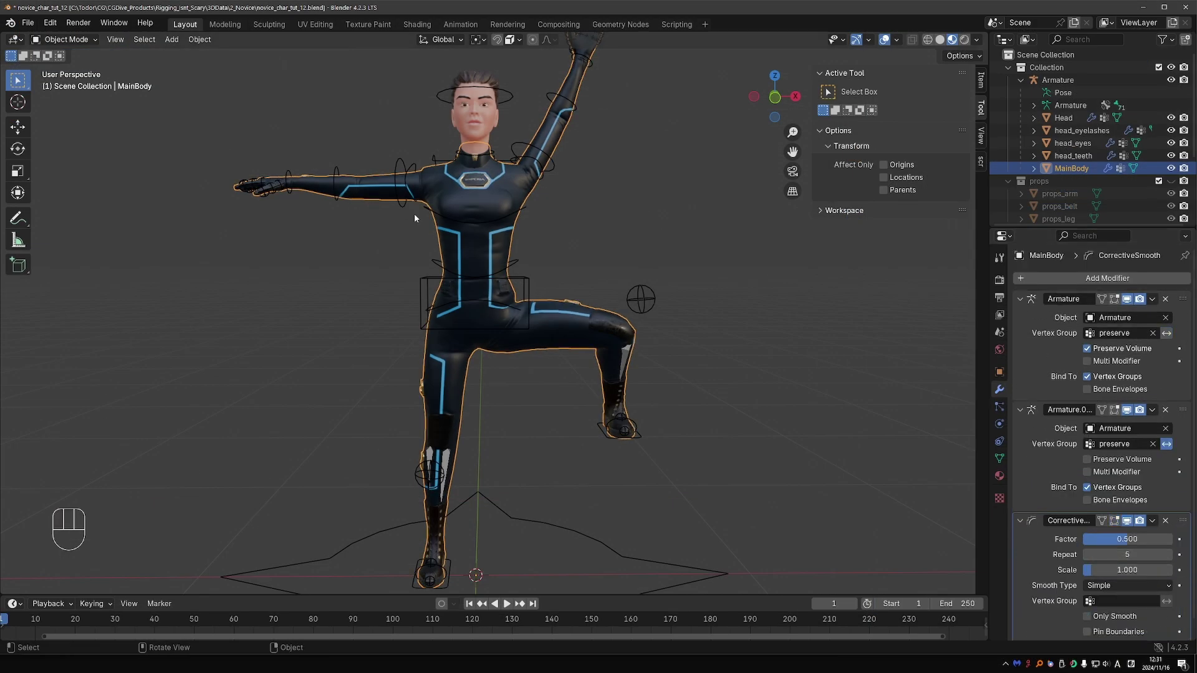
# - Enter Pose Mode on the armature and clear the rotation and location of all bones
pyautogui.click(522, 277)
pyautogui.press('Tab')
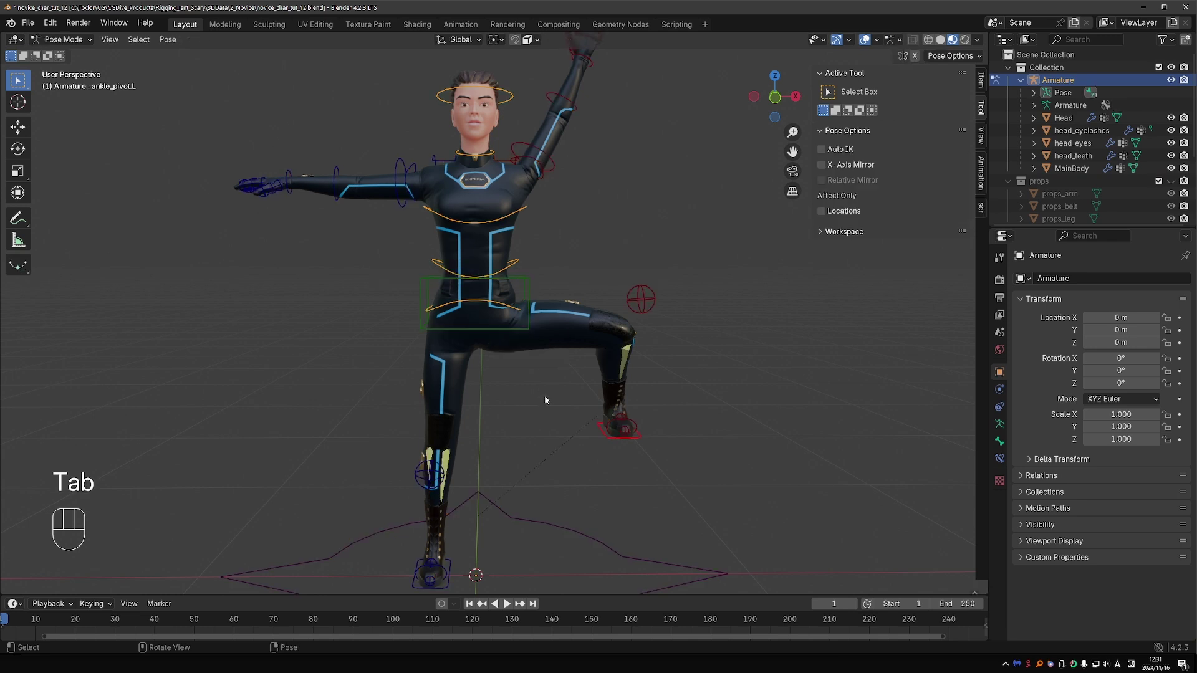
pyautogui.hotkey('alt', 'a')
pyautogui.hotkey('alt', 'r')
pyautogui.hotkey('alt', 'g')
pyautogui.scroll(-2, 545, 397)
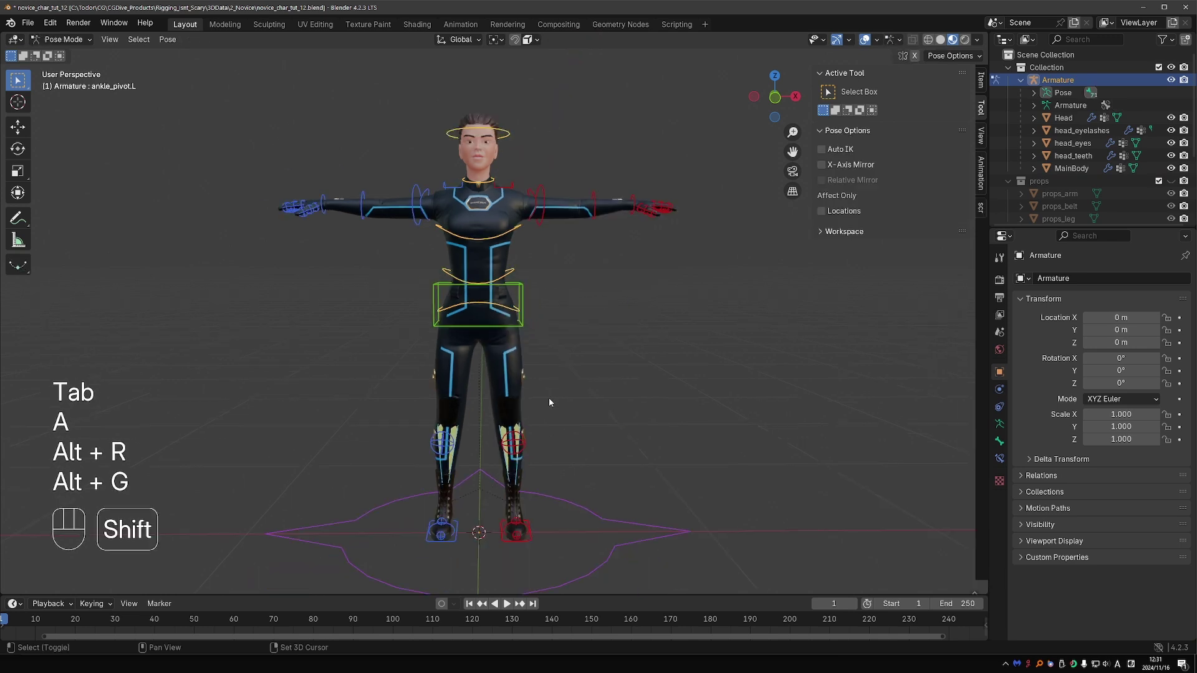
pyautogui.keyDown('shift'); pyautogui.moveTo(549, 398); pyautogui.dragTo(556, 388, button='middle'); pyautogui.keyUp('shift')
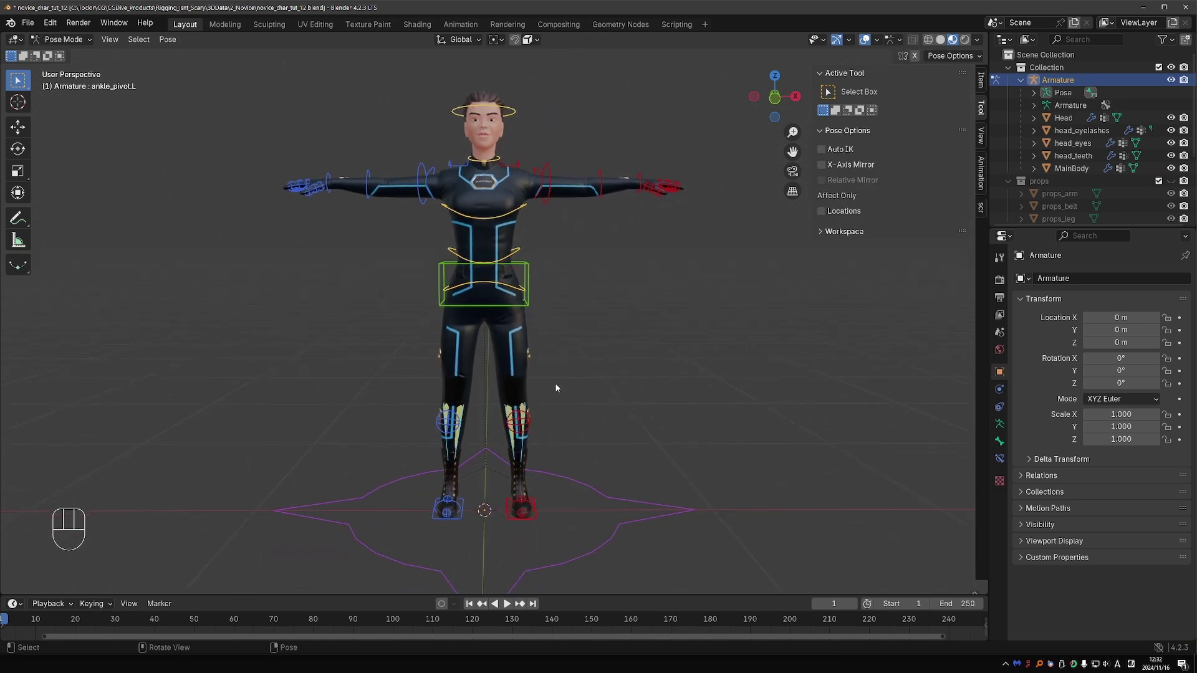
# - Try moving the left ankle's IK control and rotating the left upper arm's FK control
pyautogui.click(540, 515)
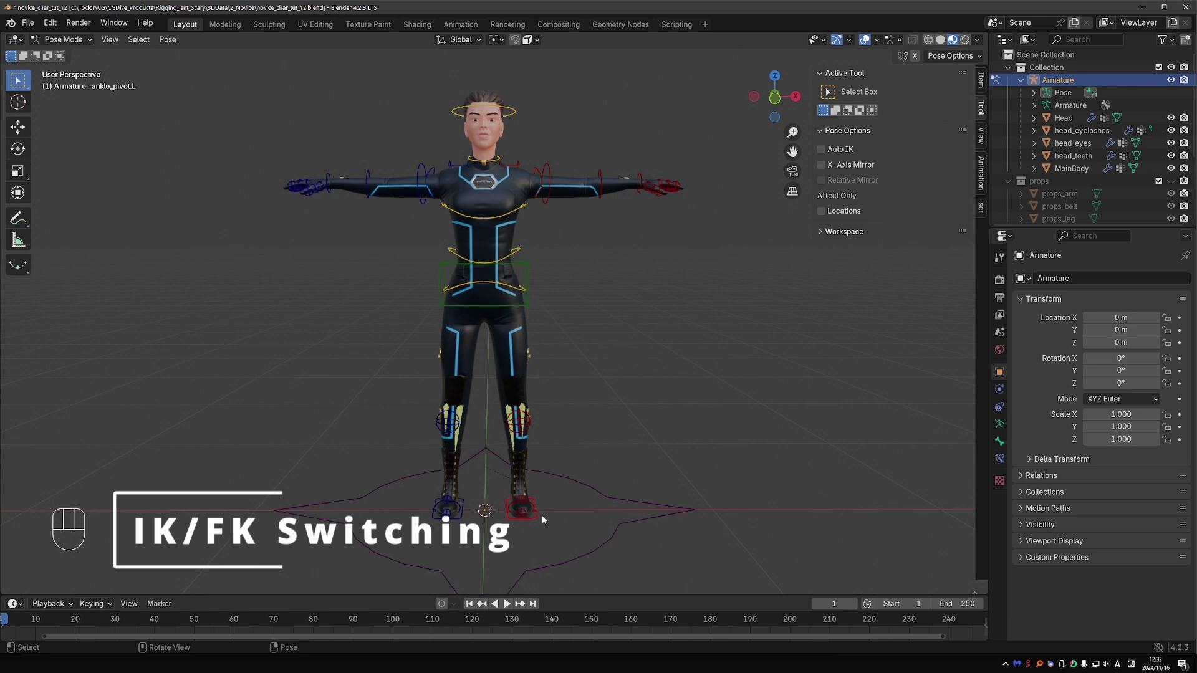
pyautogui.press('g')
pyautogui.press('g')
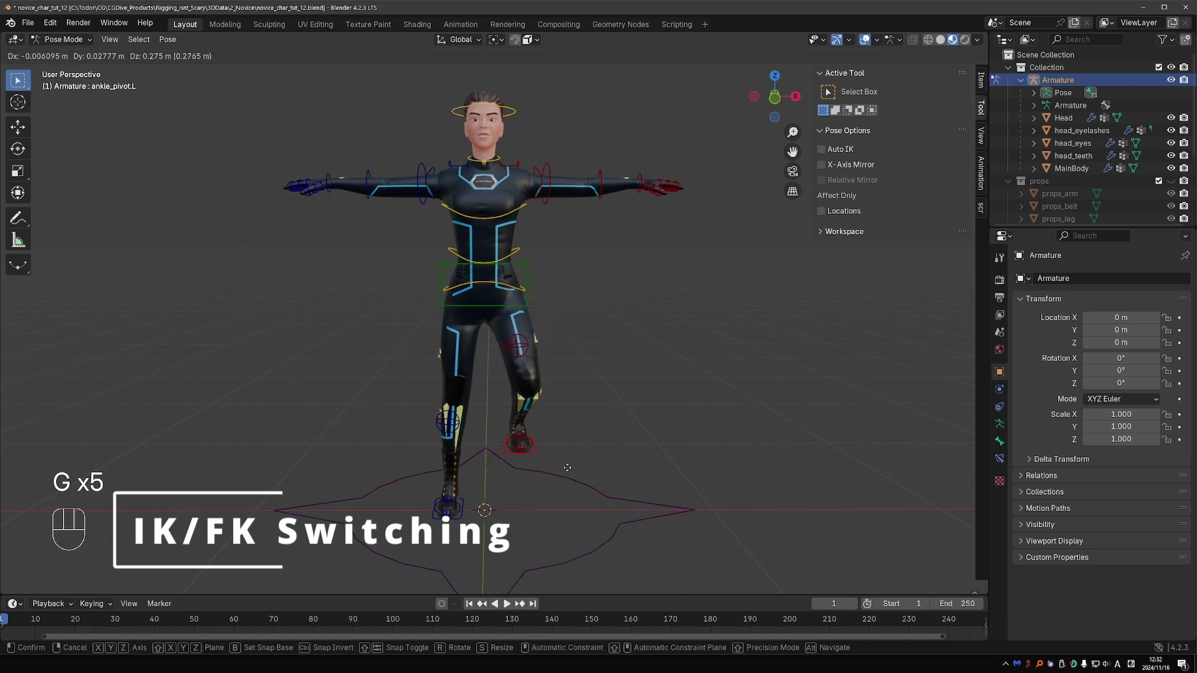
pyautogui.rightClick(599, 468)
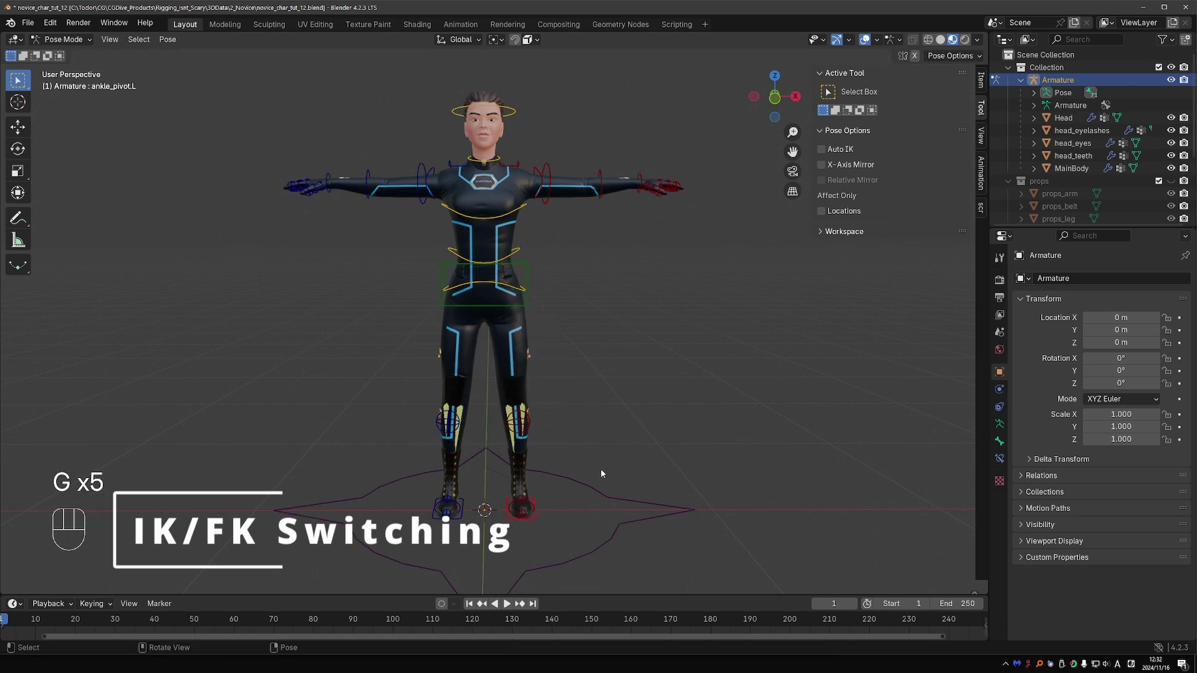
pyautogui.click(561, 187)
pyautogui.press('r')
pyautogui.rightClick(548, 285)
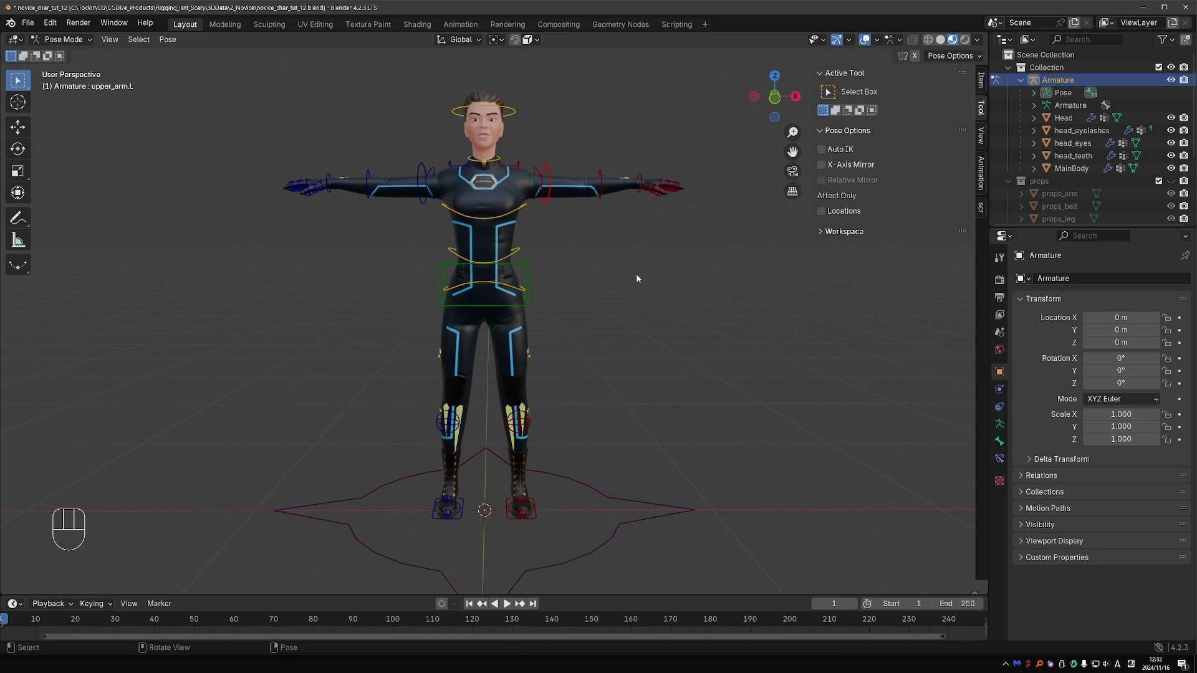
# - Enter Edit Mode on the armature and display its bones in front of the character mesh
pyautogui.moveTo(633, 235); pyautogui.dragTo(626, 355, button='middle')
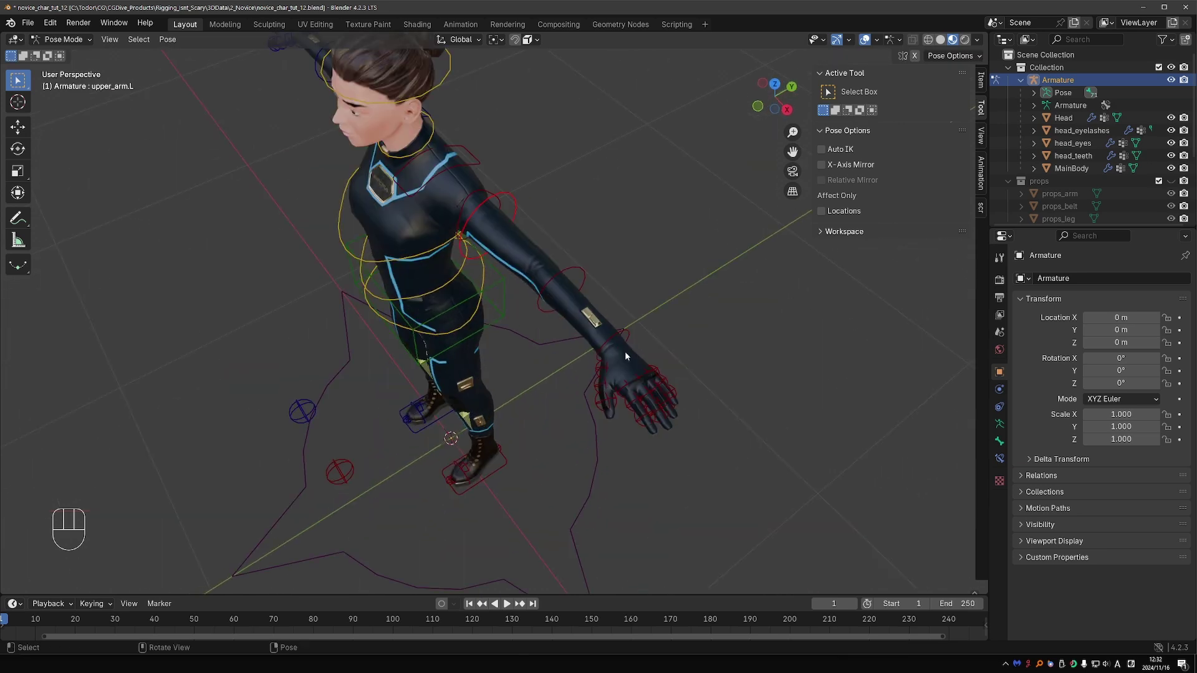
pyautogui.click(631, 337)
pyautogui.press('Tab')
pyautogui.click(738, 332)
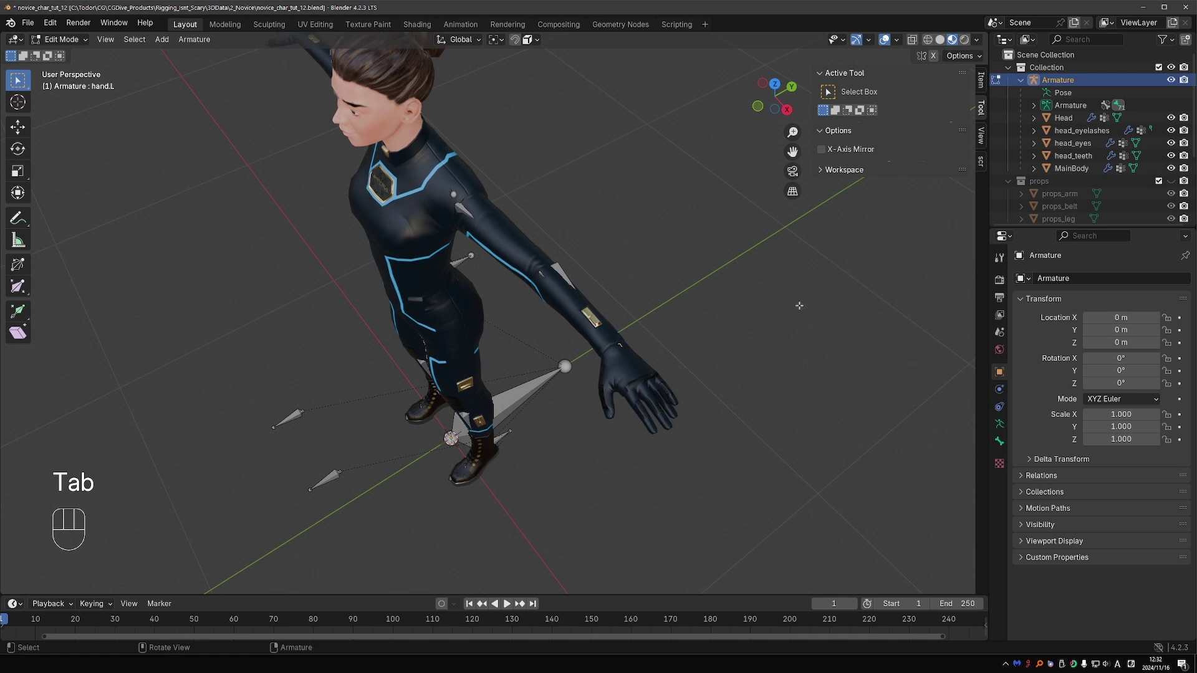
pyautogui.click(999, 424)
pyautogui.click(1087, 557)
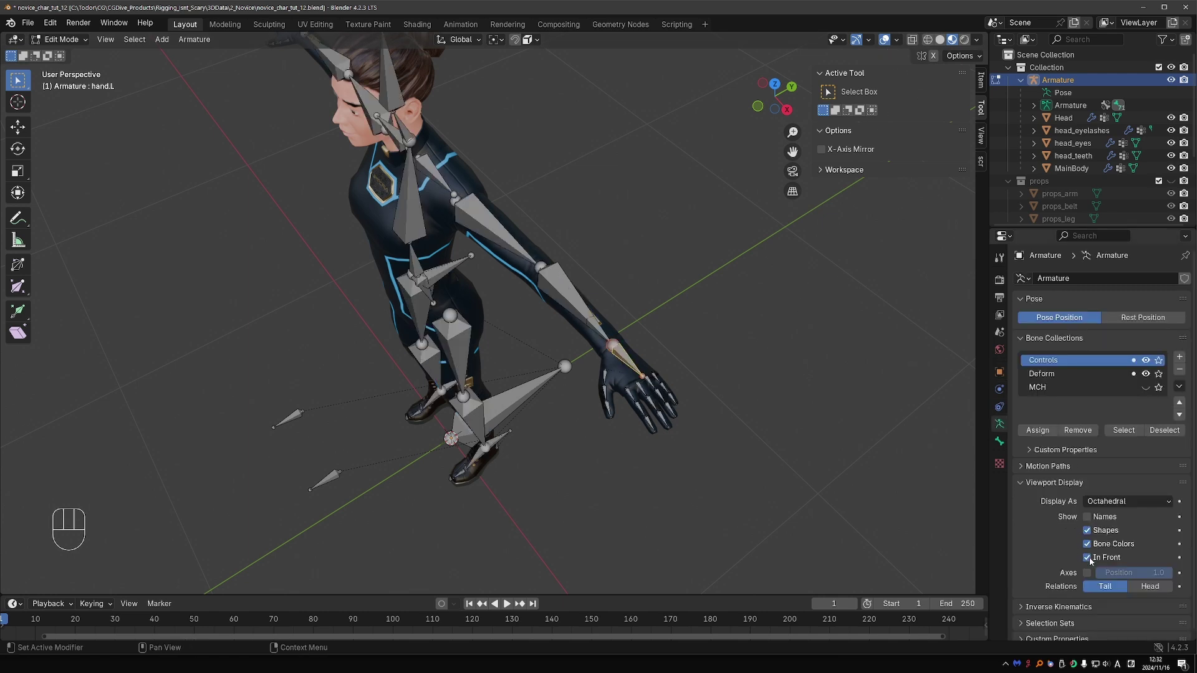
# - Extrude a bone about 0.076 m along Y from the tail of the left lower arm bone and clear its parent
pyautogui.moveTo(524, 346); pyautogui.dragTo(562, 350, button='middle')
pyautogui.click(603, 359)
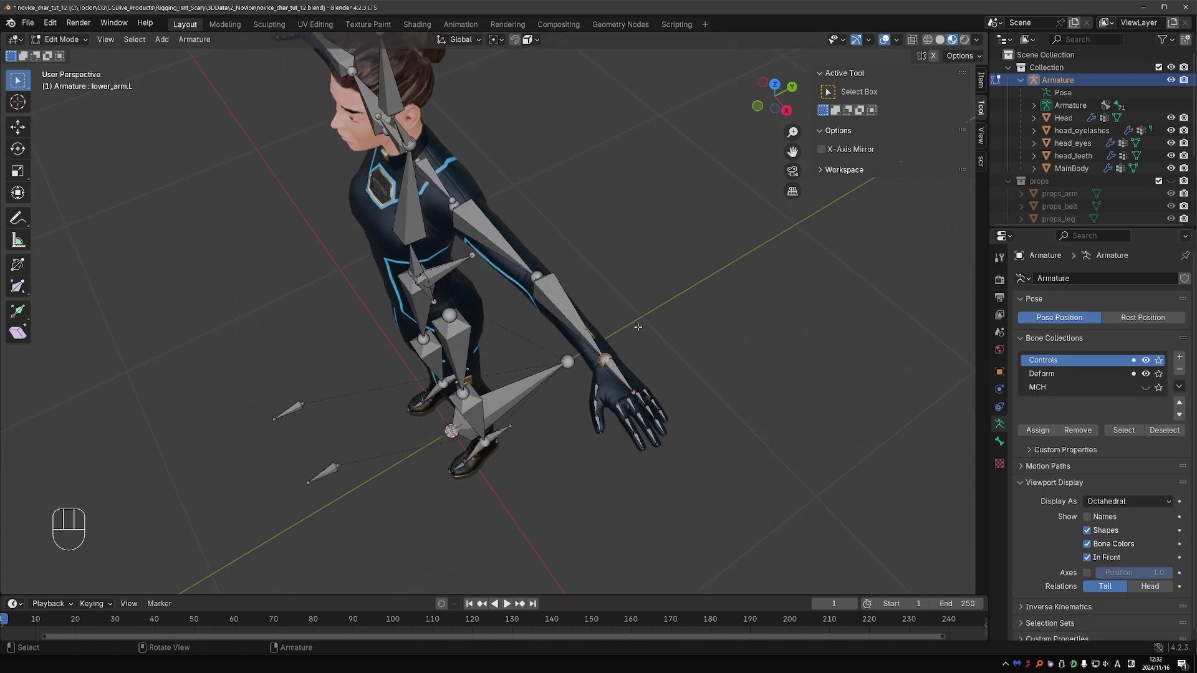
pyautogui.press('e')
pyautogui.press('y')
pyautogui.click(622, 349)
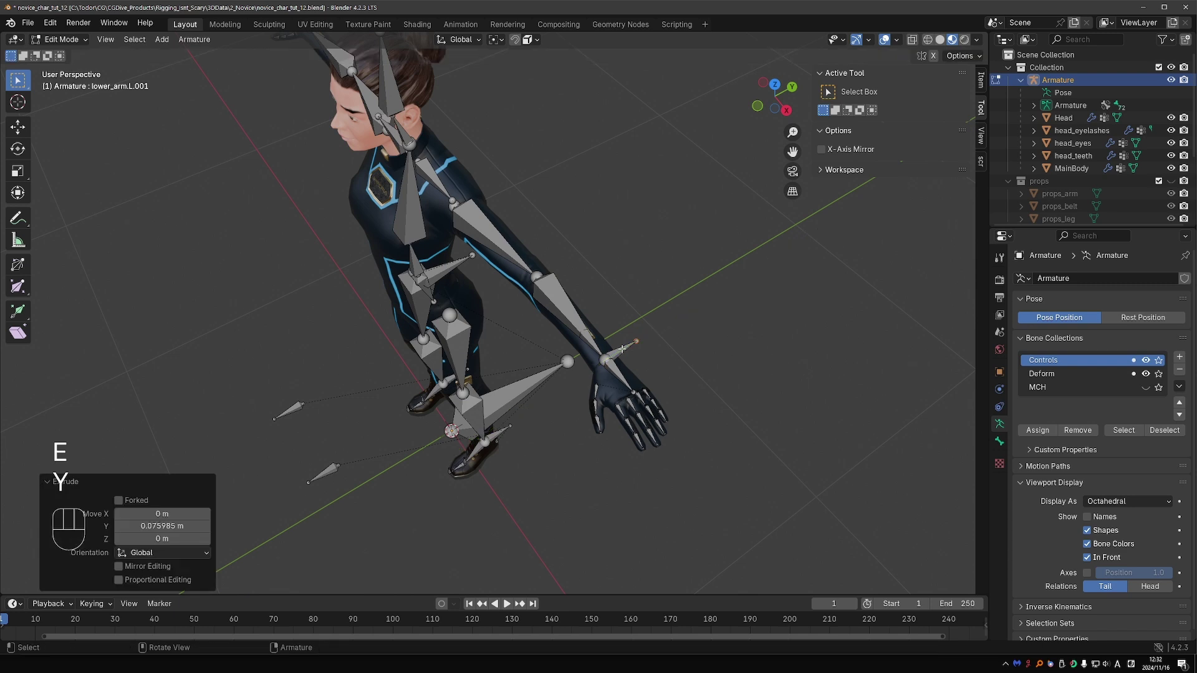
pyautogui.hotkey('alt', 'p')
pyautogui.click(655, 338)
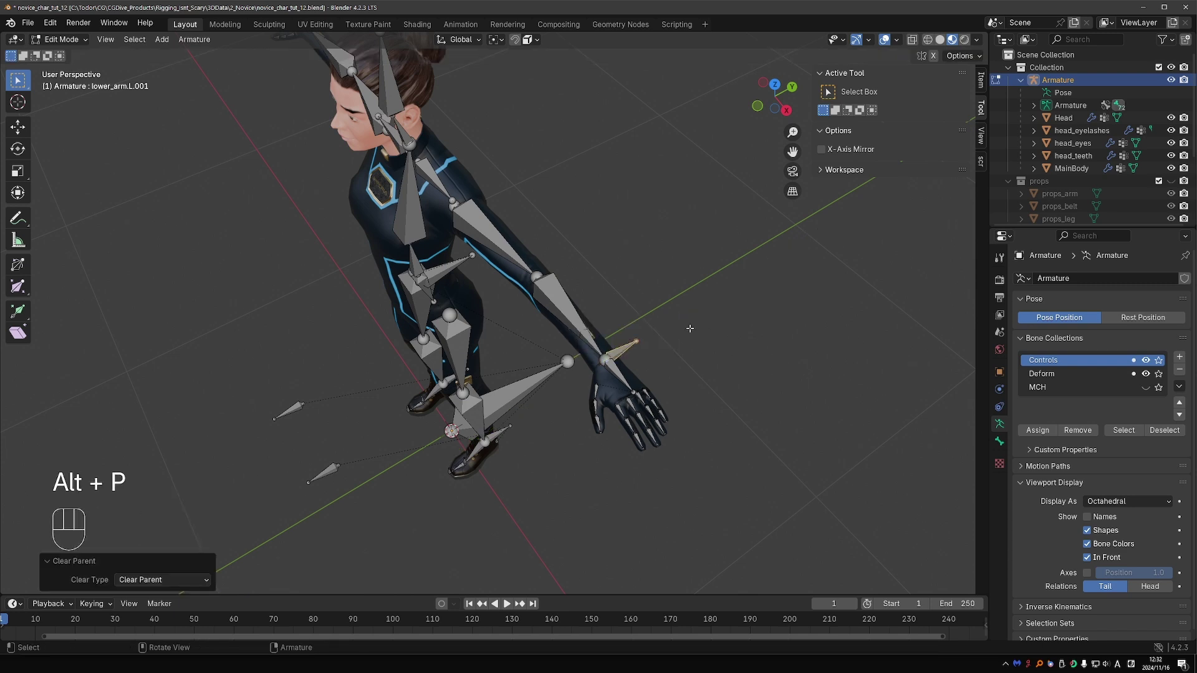
# - Add an Inverse Kinematics constraint to the left lower arm, targeting the new wrist bone, with a chain length of 2
pyautogui.press('Tab')
pyautogui.click(689, 404)
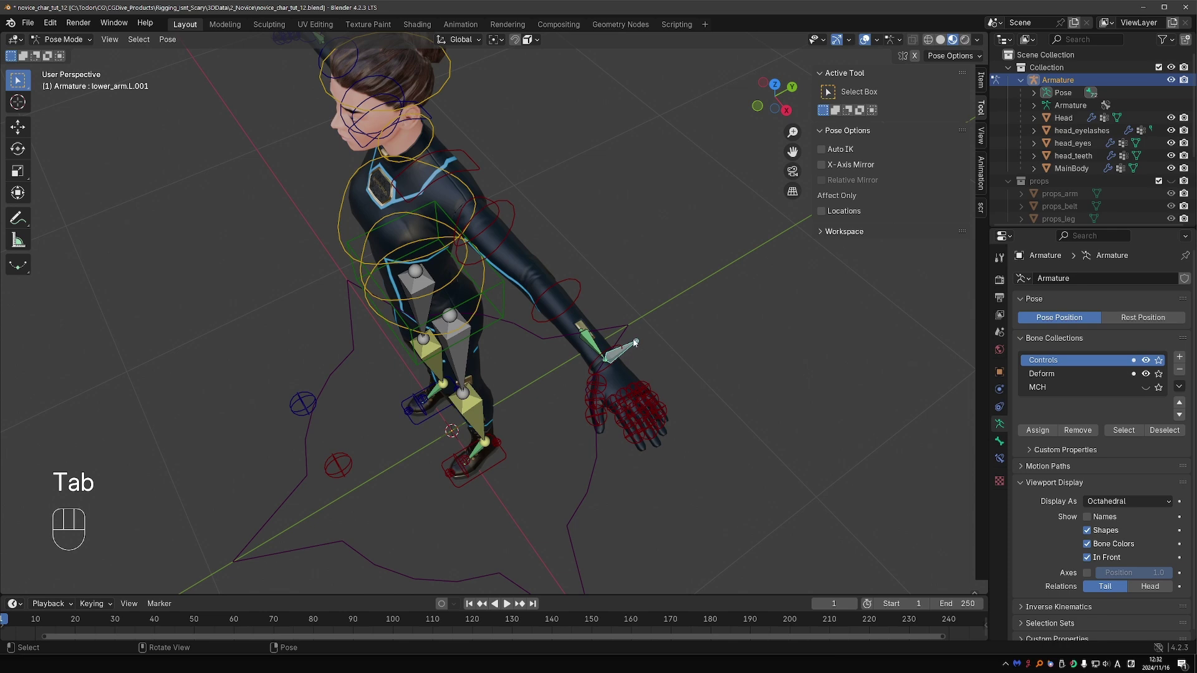
pyautogui.keyDown('shift'); pyautogui.click(580, 287); pyautogui.keyUp('shift')
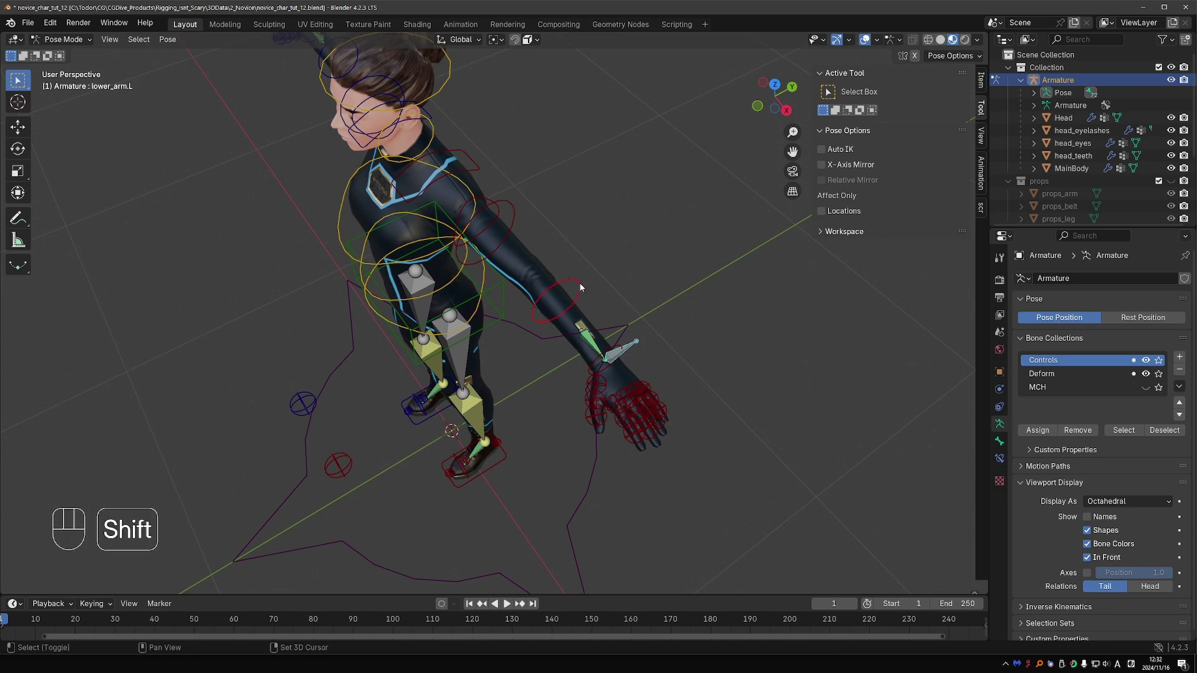
pyautogui.hotkey('ctrl', 'shift', 'c')
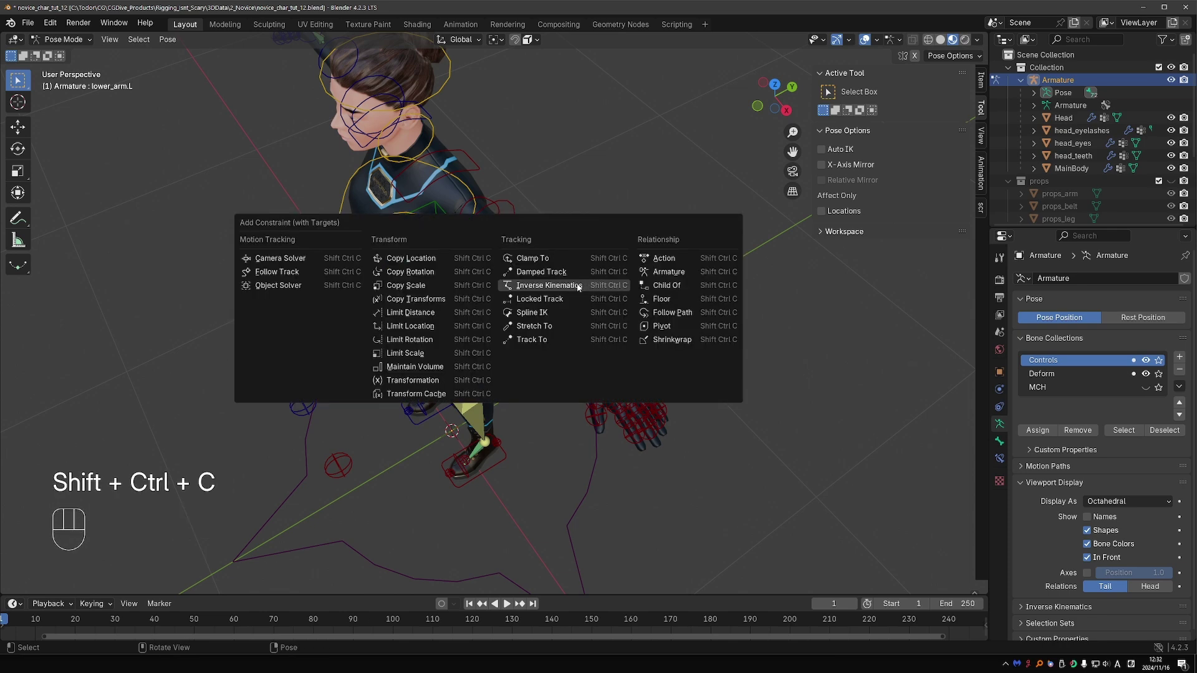
pyautogui.click(566, 302)
pyautogui.click(999, 458)
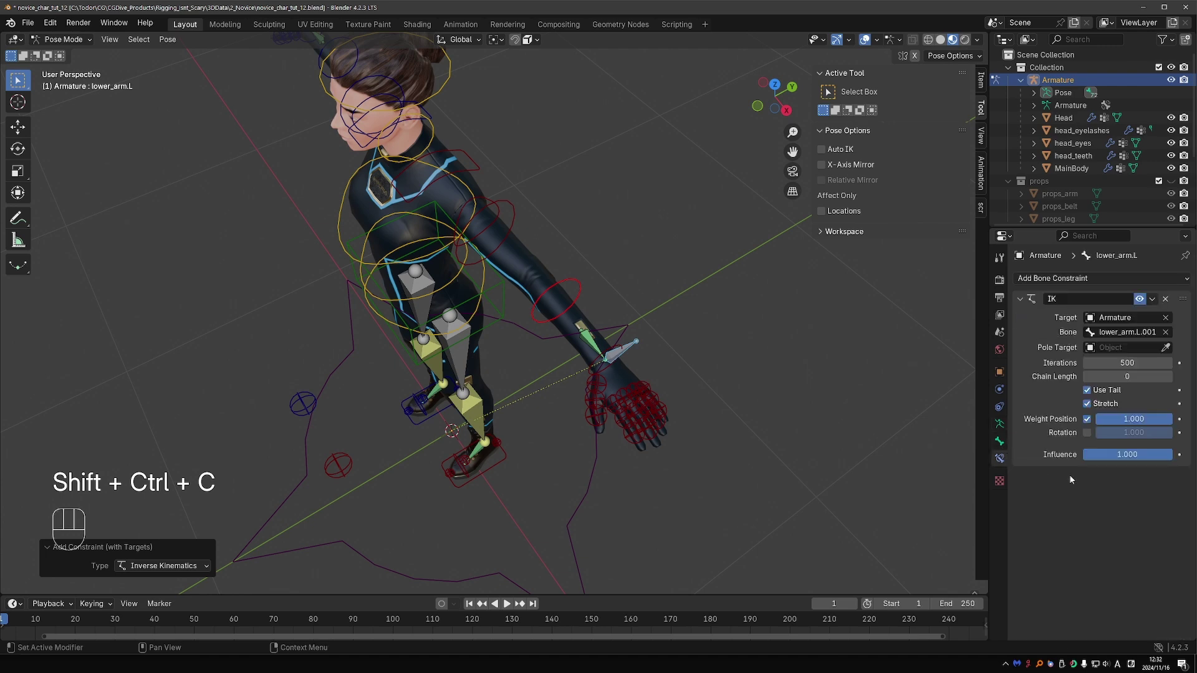
pyautogui.keyDown('ctrl'); pyautogui.scroll(2, 1128, 376); pyautogui.keyUp('ctrl')
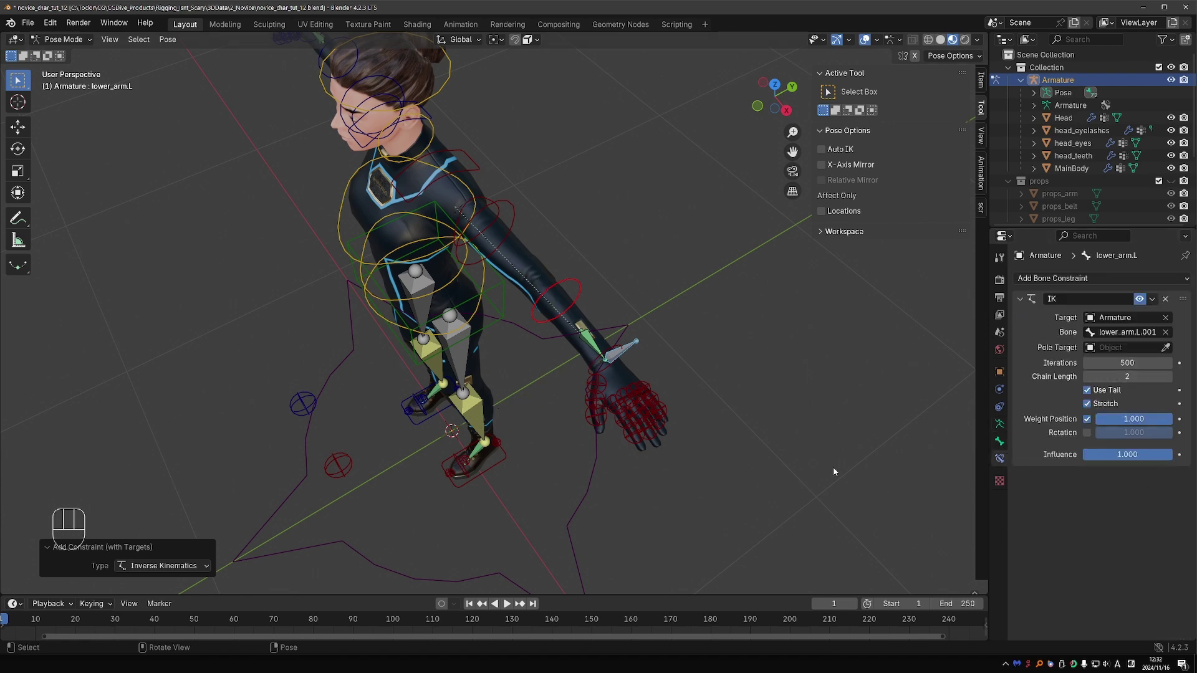
# - In Edit Mode, extrude a bone along Y from the tail of the left upper arm bone and clear its parent
pyautogui.press('Tab')
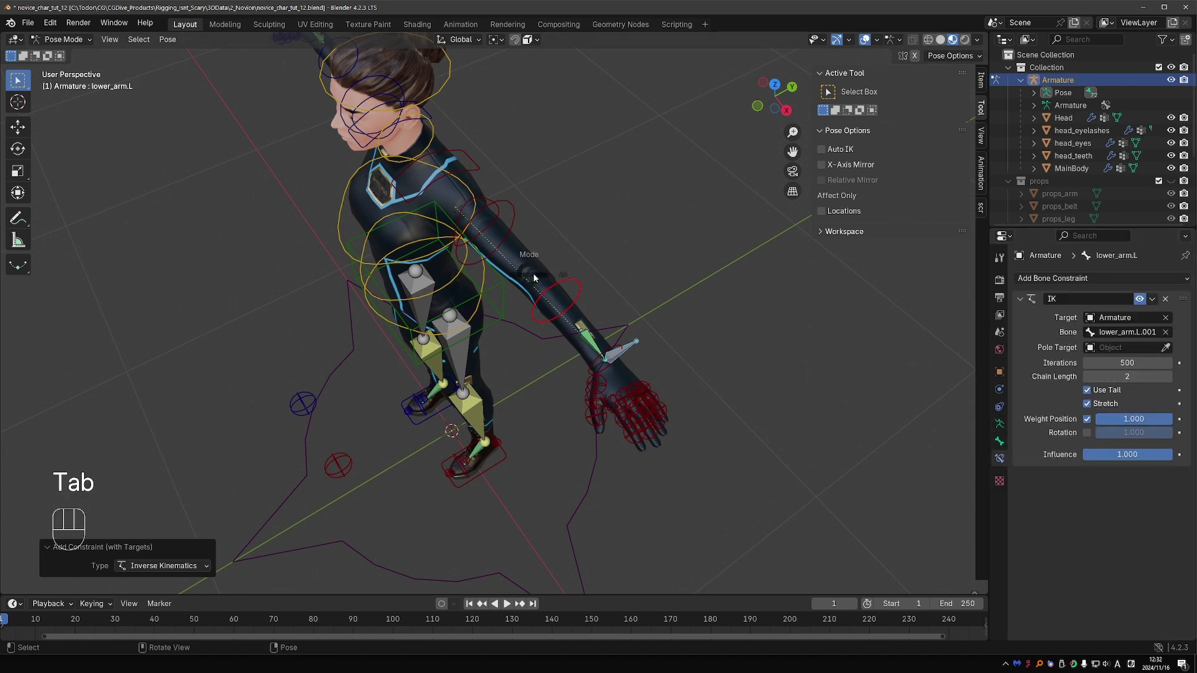
pyautogui.click(553, 275)
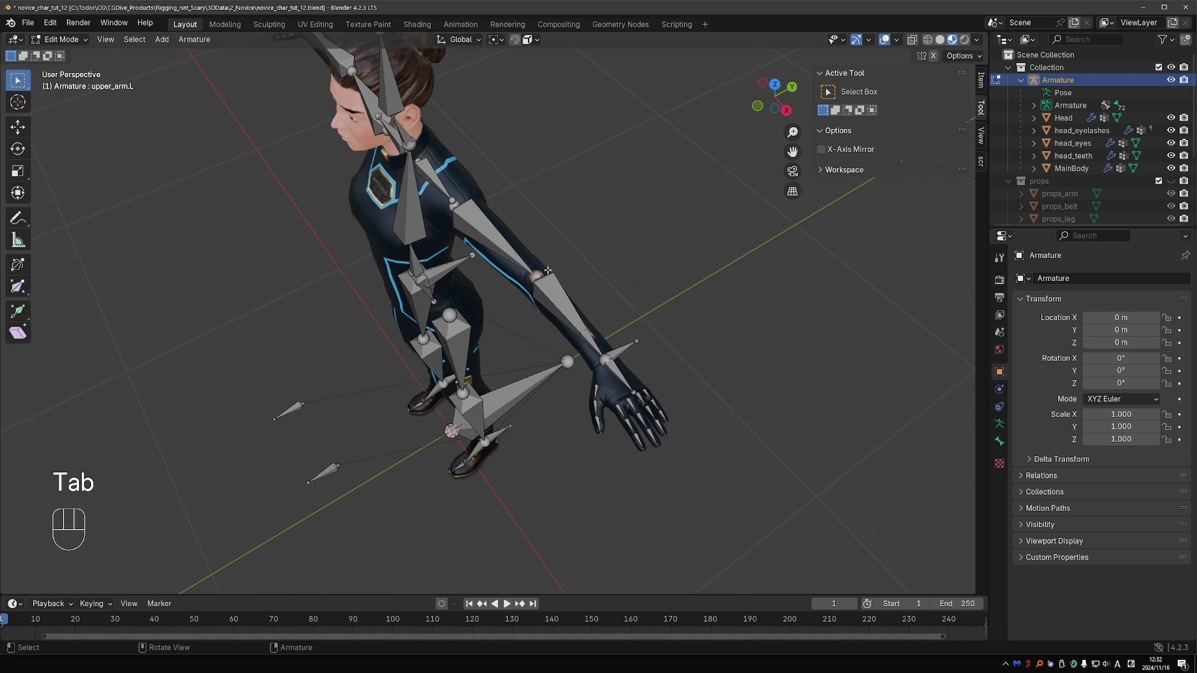
pyautogui.press('e')
pyautogui.press('y')
pyautogui.click(556, 265)
pyautogui.hotkey('alt', 'p')
pyautogui.click(549, 263)
# - Move the extruded elbow bone along Y, well away behind the left elbow
pyautogui.press('g')
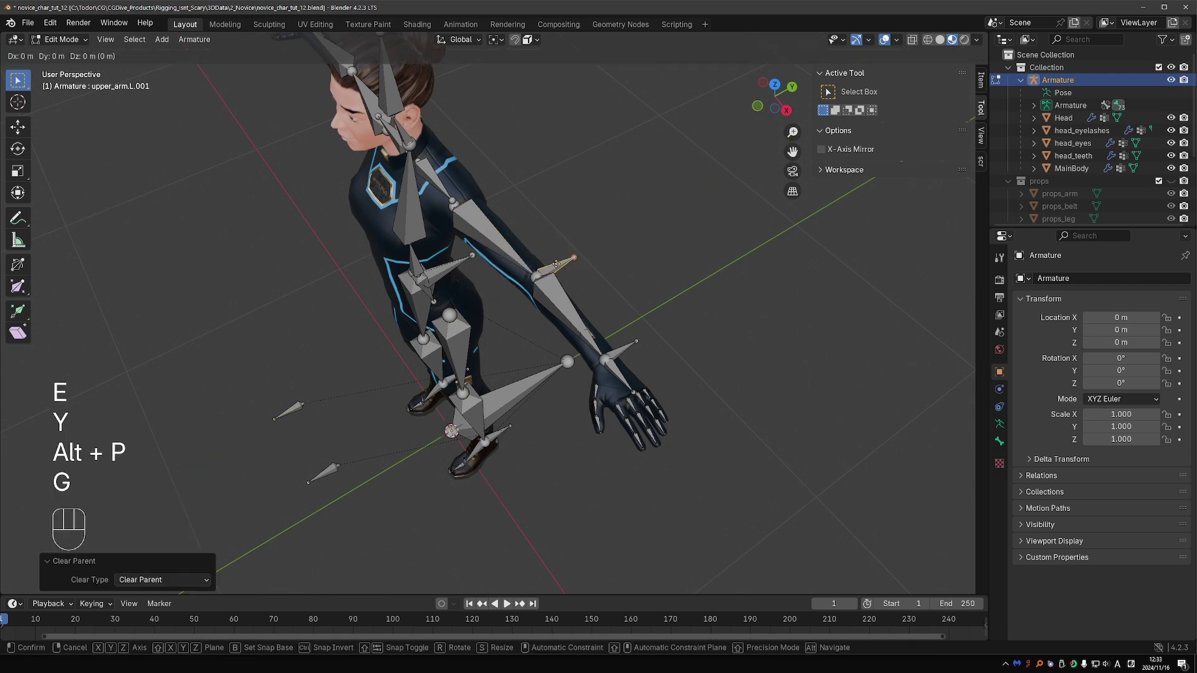
pyautogui.press('y')
pyautogui.click(660, 303)
# - Return to Pose Mode and set Armature as the pole target of the left lower arm's IK constraint
pyautogui.press('Tab')
pyautogui.keyDown('shift'); pyautogui.click(573, 297); pyautogui.keyUp('shift')
pyautogui.hotkey('shift', 'i')
pyautogui.click(583, 292)
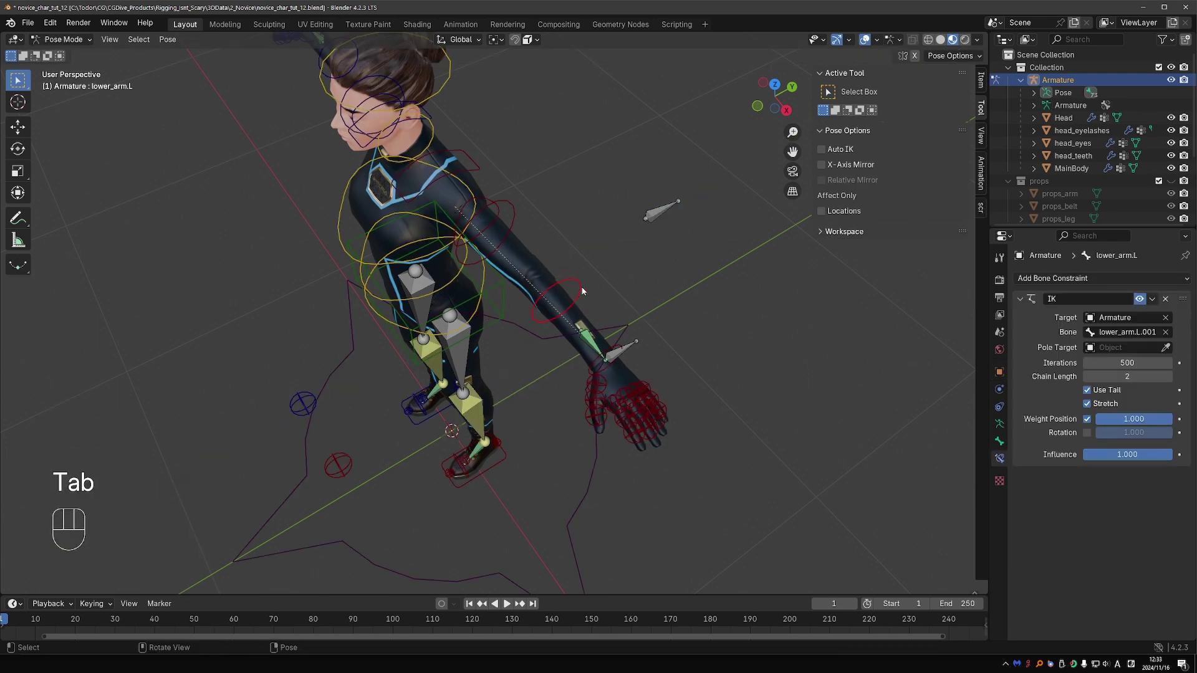
pyautogui.click(1122, 347)
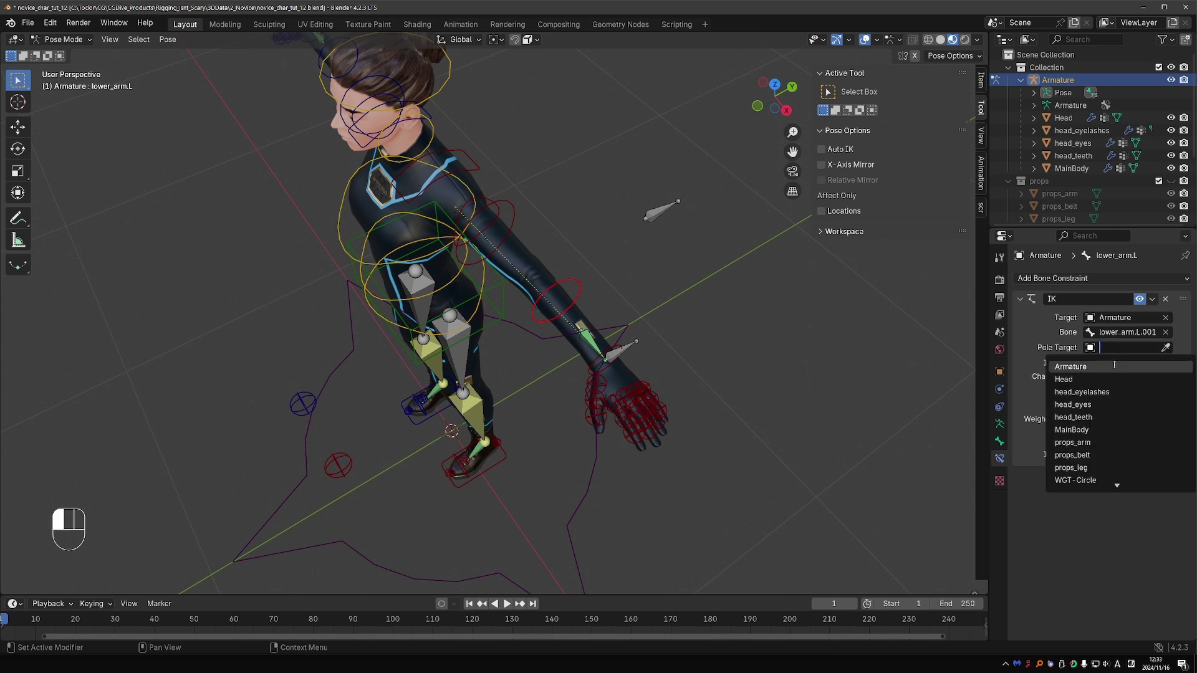
pyautogui.click(1114, 365)
# - Rename the bone behind the left elbow as arm_pole.L
pyautogui.click(661, 210)
pyautogui.press('F2')
pyautogui.press('BackSpace')
pyautogui.press('BackSpace')
pyautogui.press('BackSpace')
pyautogui.write('arm')
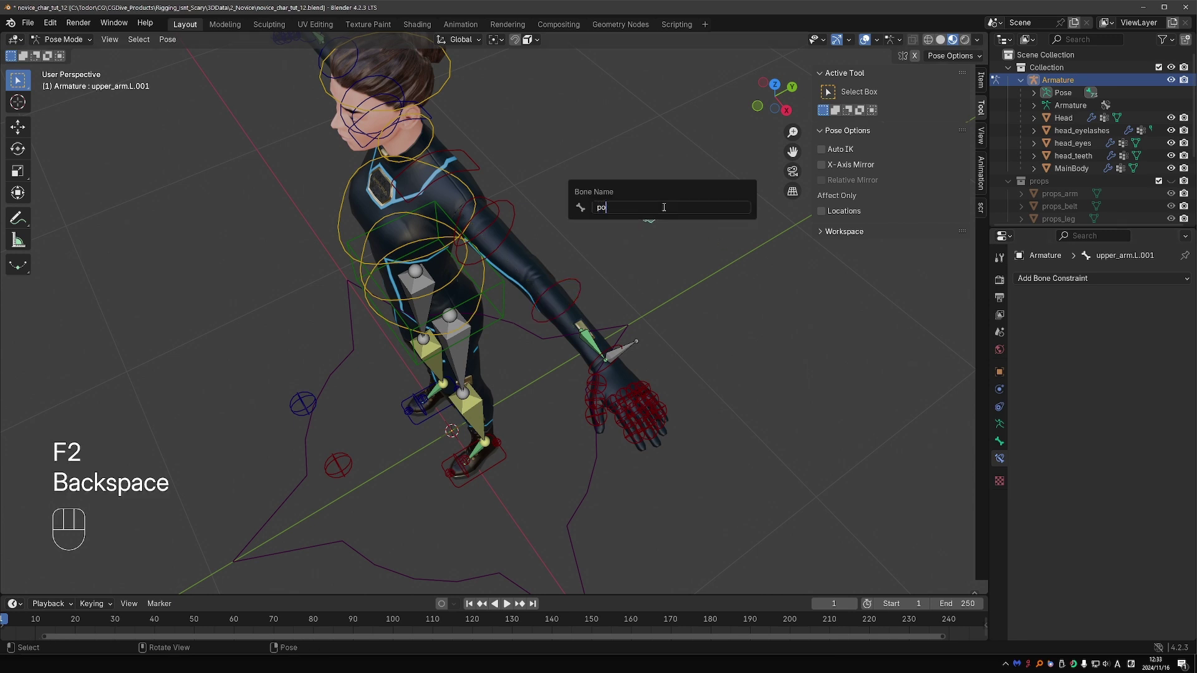
pyautogui.write('_pole.')
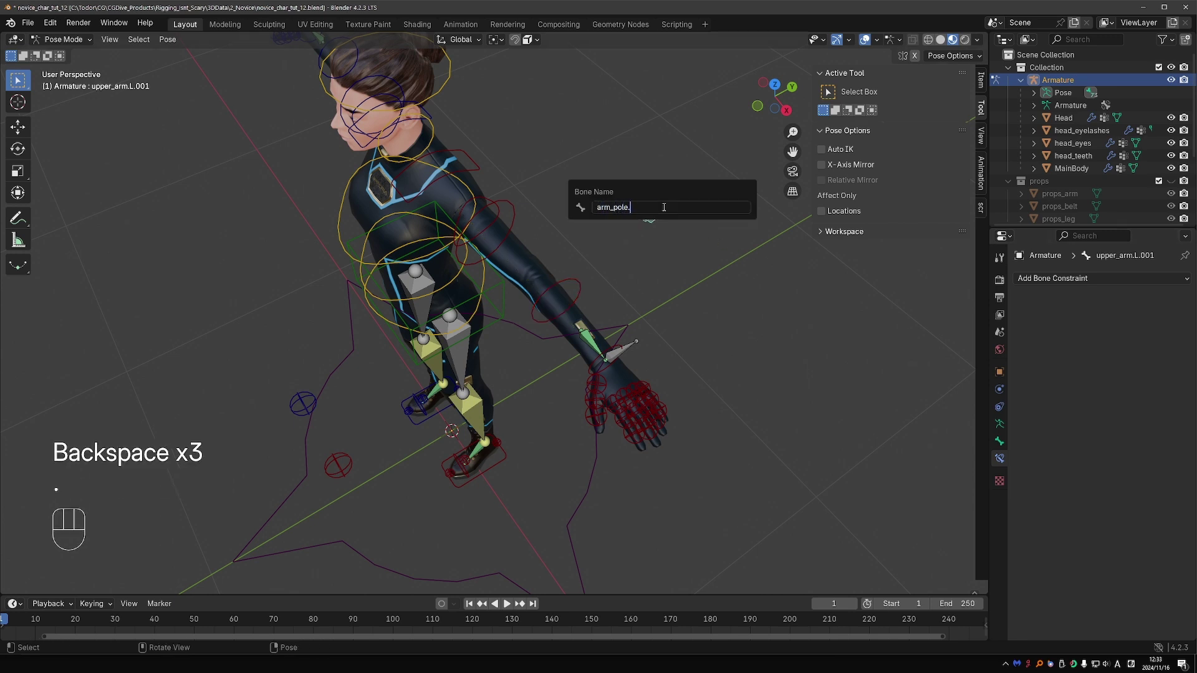
pyautogui.write('L')
pyautogui.press('Return')
# - Rename the IK target bone at the left wrist as arm_IK.L
pyautogui.click(631, 344)
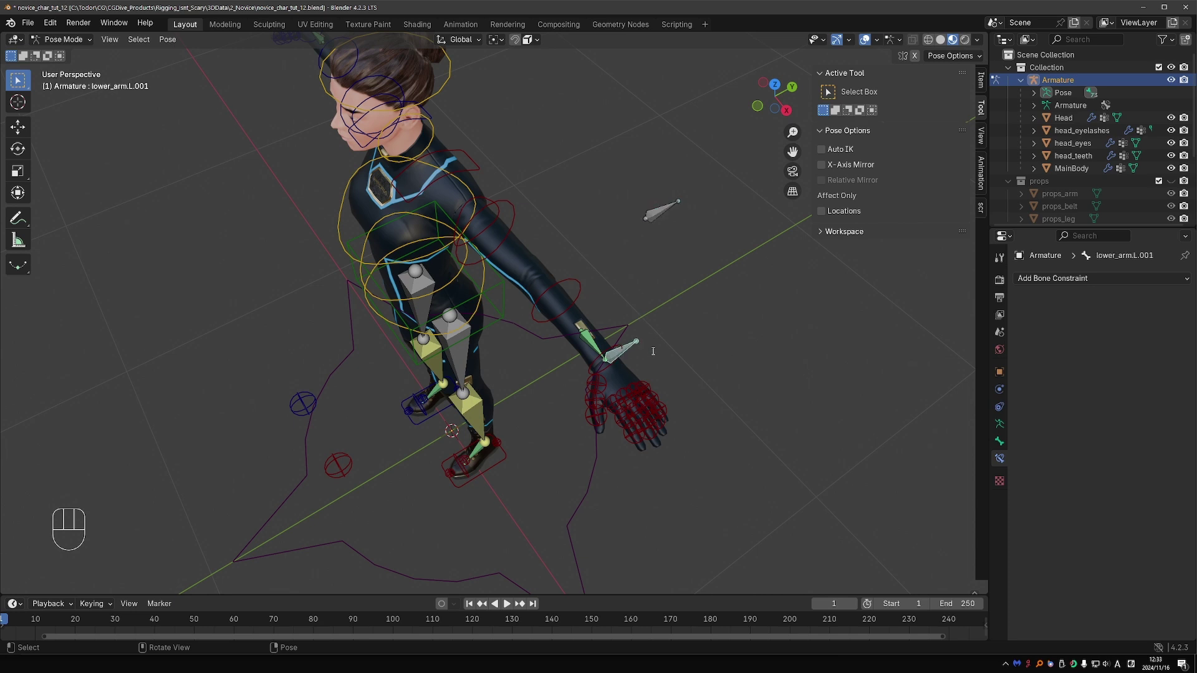
pyautogui.press('F2')
pyautogui.write('arm_IK.L')
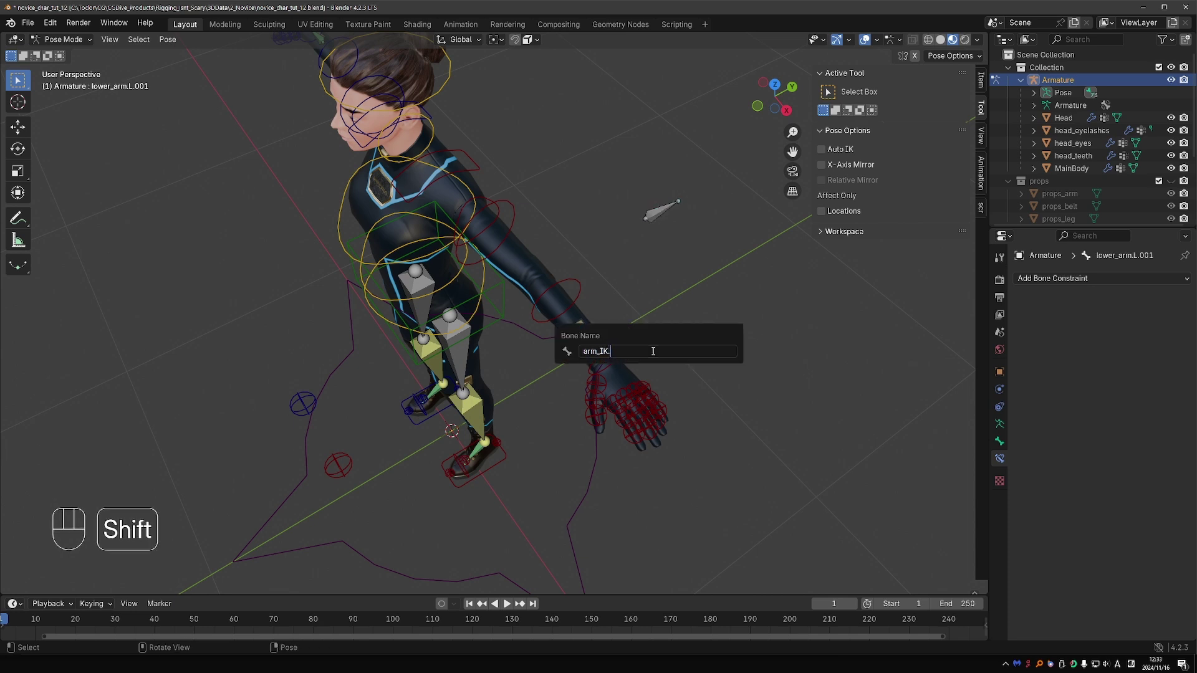
pyautogui.press('Return')
# - Set arm_pole.L as the pole bone of the left lower arm's IK constraint
pyautogui.click(584, 290)
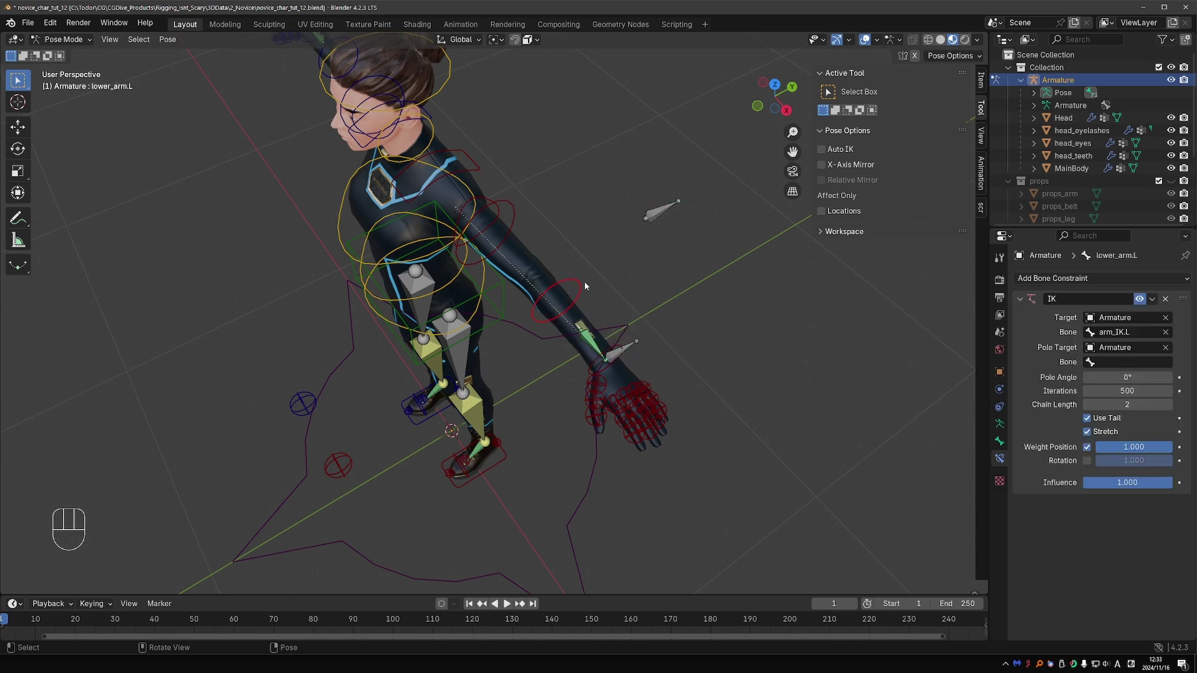
pyautogui.click(1100, 362)
pyautogui.write('pole')
pyautogui.press('Down')
pyautogui.press('Down')
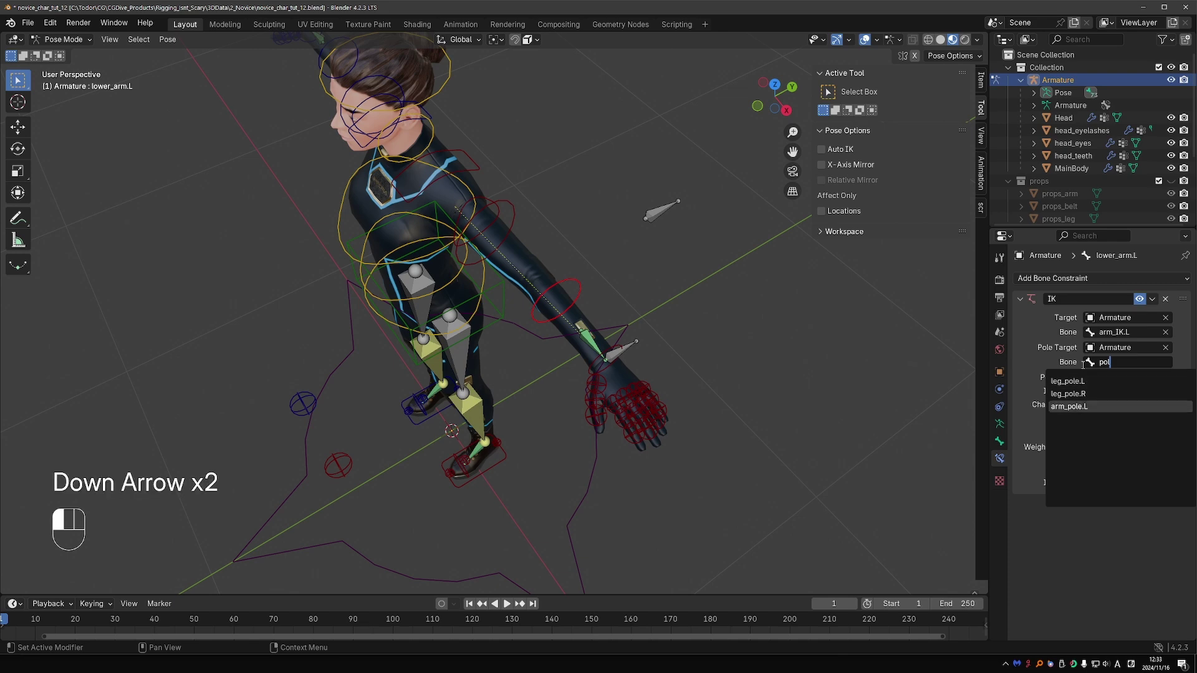
pyautogui.press('Return')
# - Try a pole angle of 90° on the left lower arm's IK constraint
pyautogui.click(1132, 377)
pyautogui.write('90')
pyautogui.press('Return')
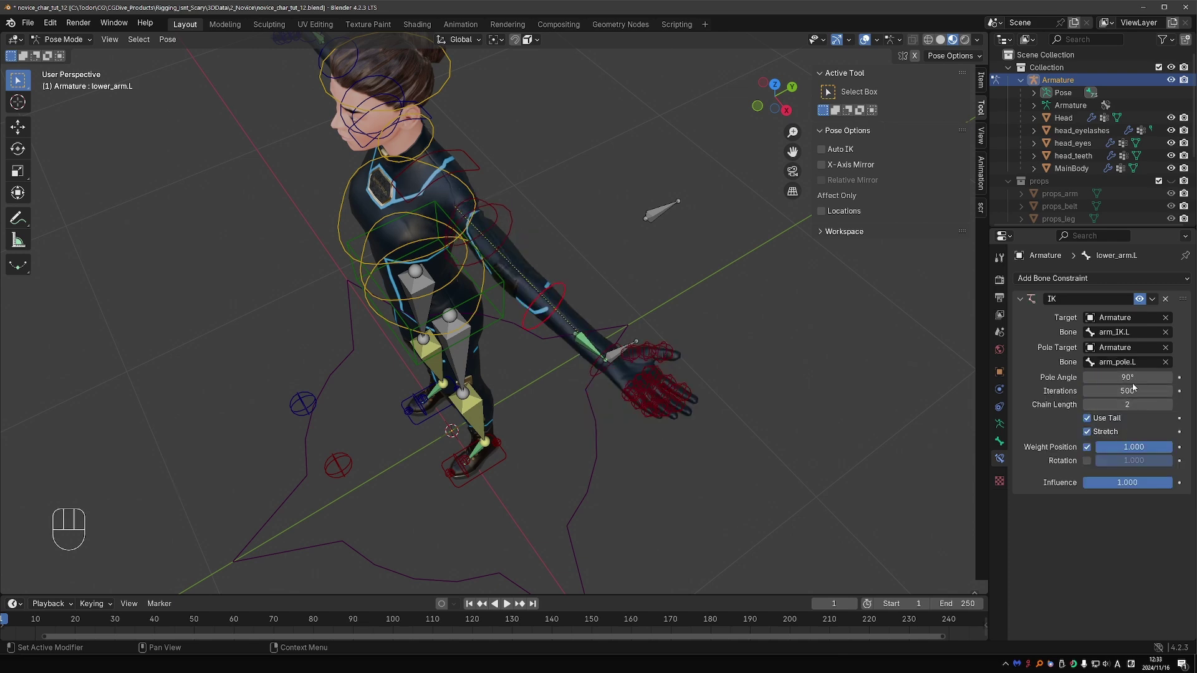
# - Set the pole angle of the left lower arm's IK constraint to -90°
pyautogui.click(1136, 376)
pyautogui.write('-90')
pyautogui.press('Return')
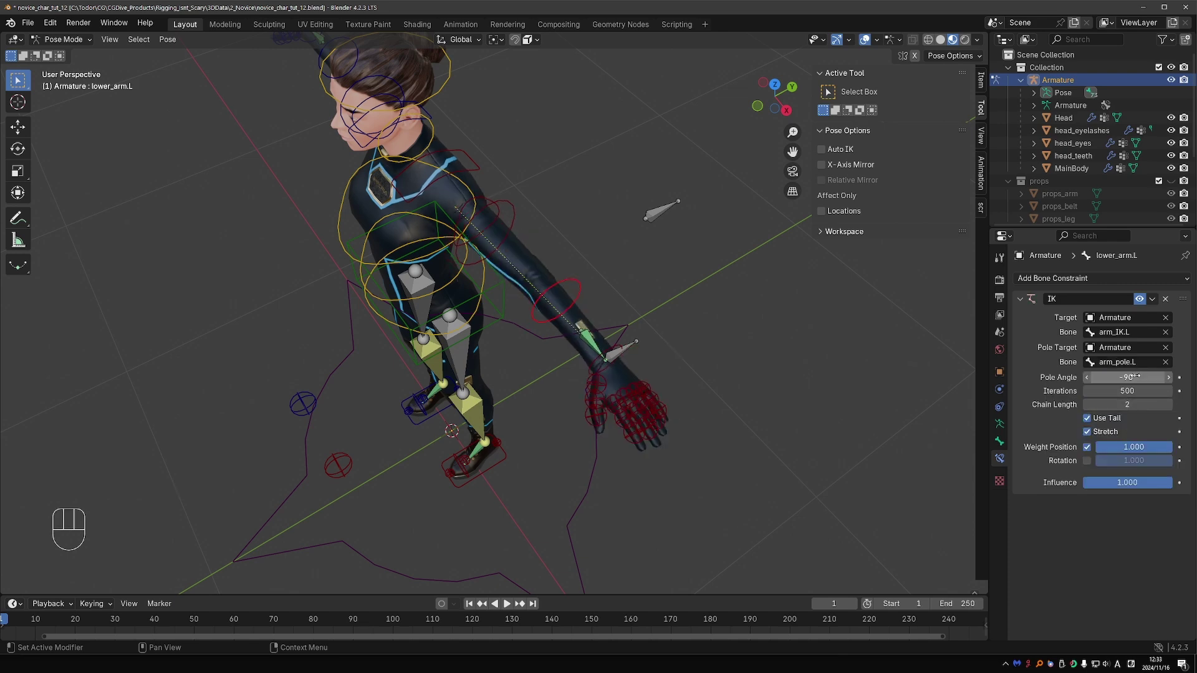
# - Try moving the arm_IK.L bone to test the left arm's IK chain
pyautogui.click(621, 350)
pyautogui.press('g')
pyautogui.click(661, 393)
pyautogui.moveTo(661, 393); pyautogui.dragTo(626, 373, button='middle')
# - In Edit Mode, parent arm_IK.L and arm_pole.L to the root bone with Keep Offset and return to Pose Mode
pyautogui.press('Tab')
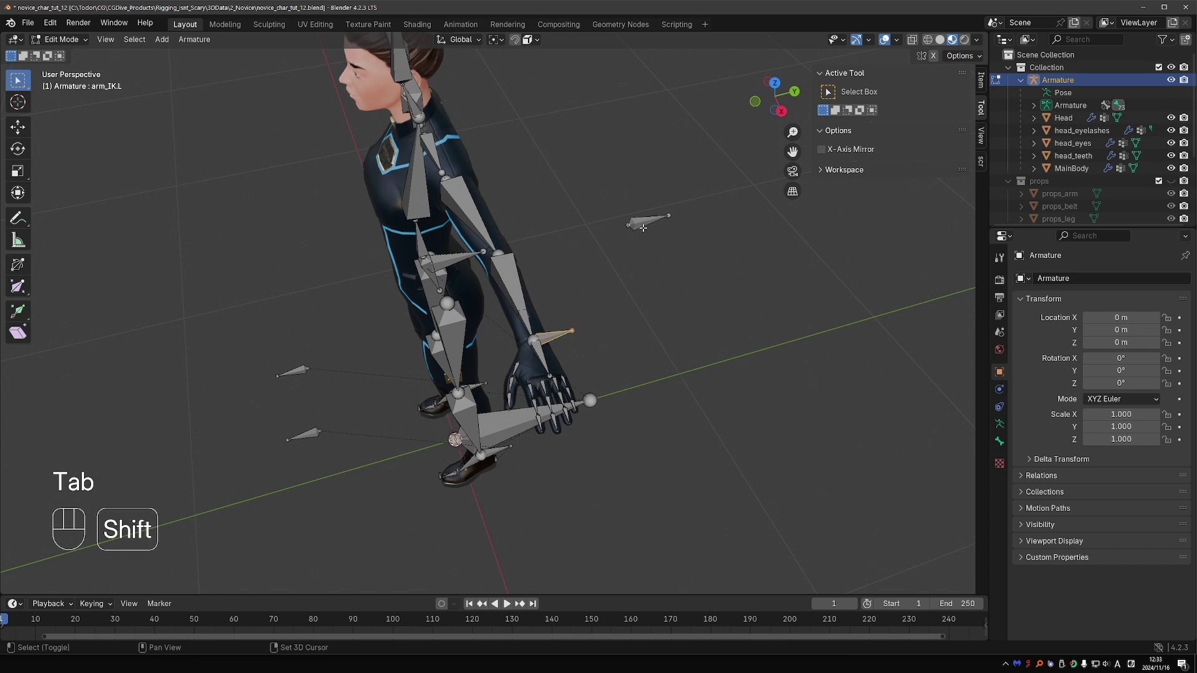
pyautogui.keyDown('shift'); pyautogui.moveTo(518, 430); pyautogui.dragTo(512, 458, button='middle'); pyautogui.keyUp('shift')
pyautogui.keyDown('shift'); pyautogui.click(512, 459); pyautogui.keyUp('shift')
pyautogui.hotkey('ctrl', 'p')
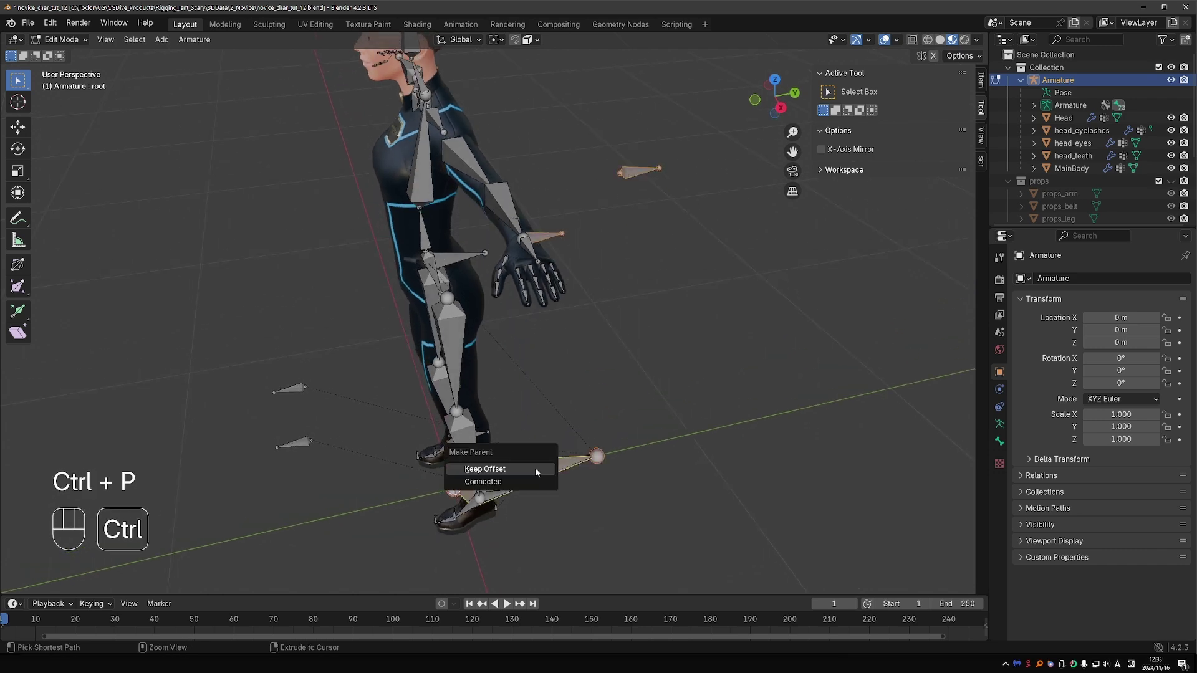
pyautogui.click(535, 467)
pyautogui.press('Tab')
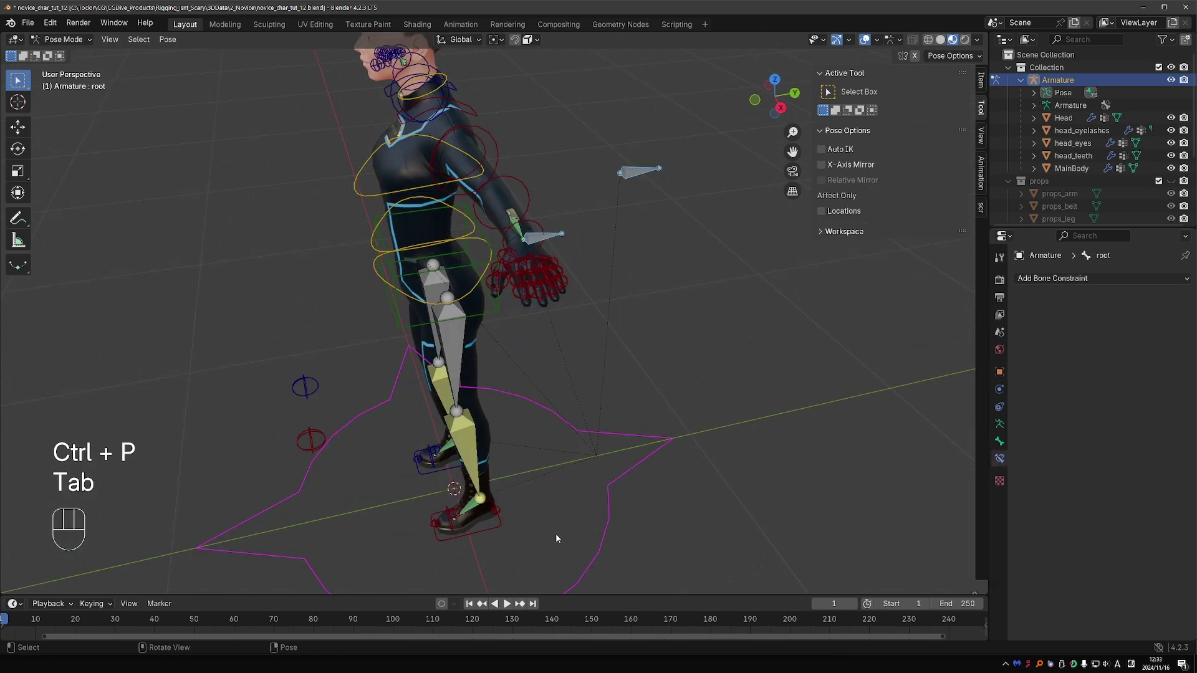
# - Pose the left arm by moving arm_IK.L inward and lowering it about 0.31 m beside the hip
pyautogui.click(559, 231)
pyautogui.moveTo(558, 226); pyautogui.dragTo(549, 312, button='middle')
pyautogui.press('g')
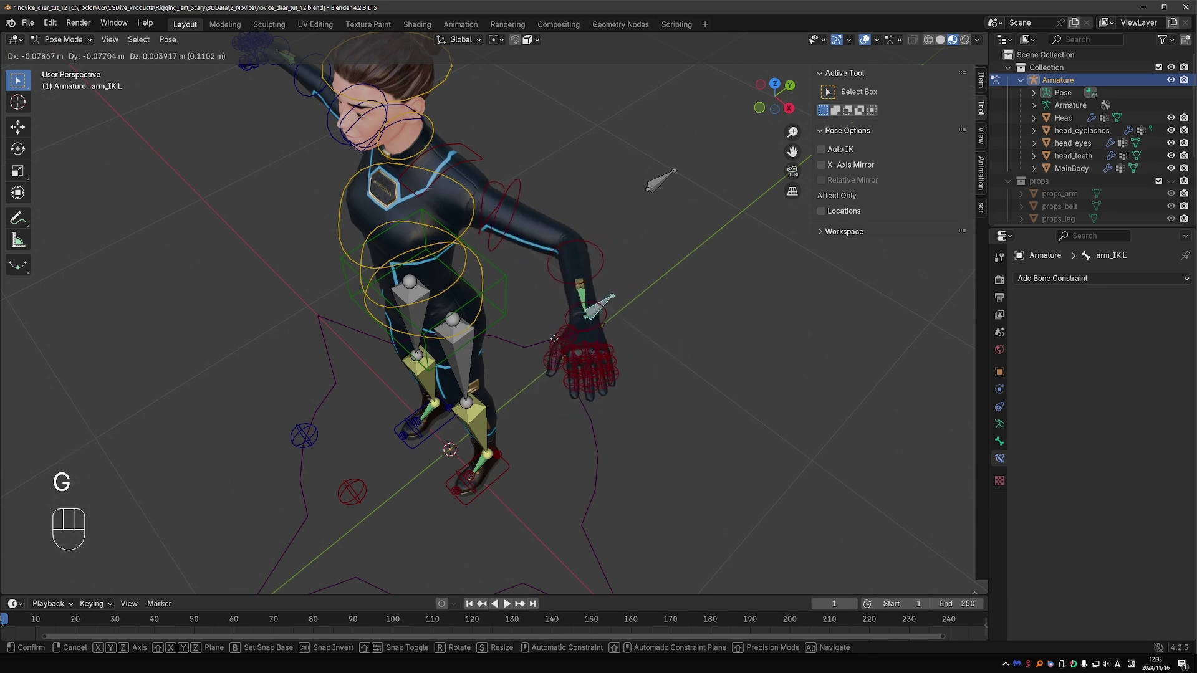
pyautogui.click(558, 430)
pyautogui.moveTo(558, 431); pyautogui.dragTo(623, 297, button='middle')
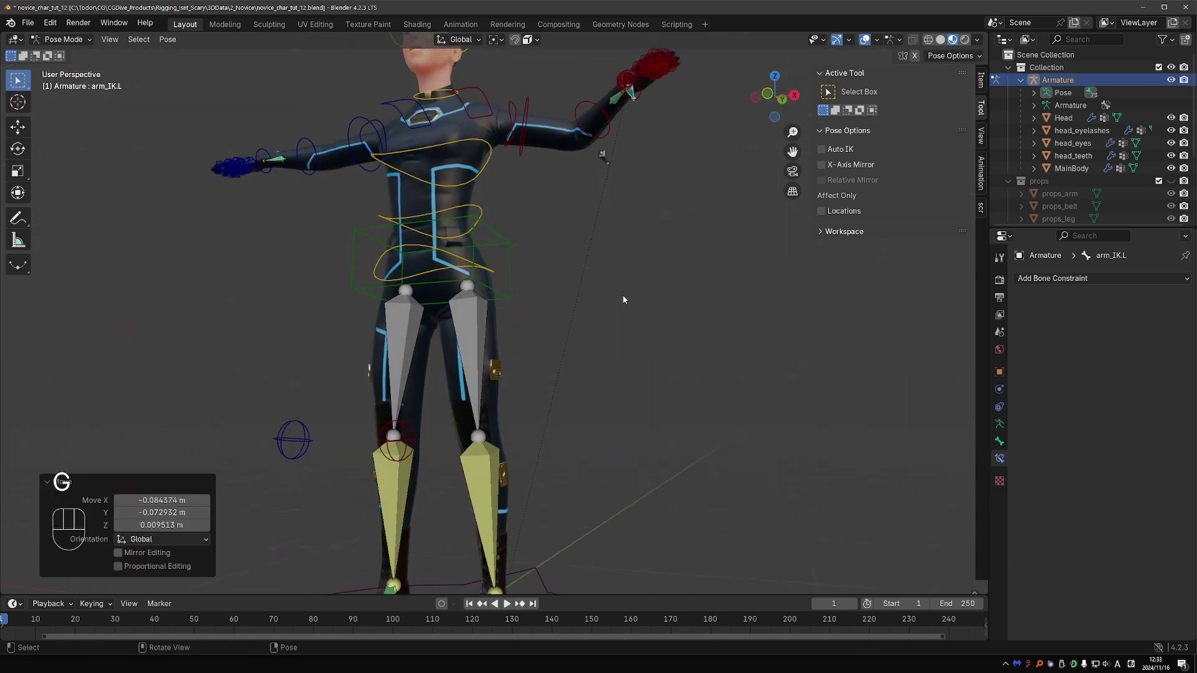
pyautogui.press('g')
pyautogui.moveTo(605, 206); pyautogui.dragTo(602, 236, button='middle')
pyautogui.click(602, 235)
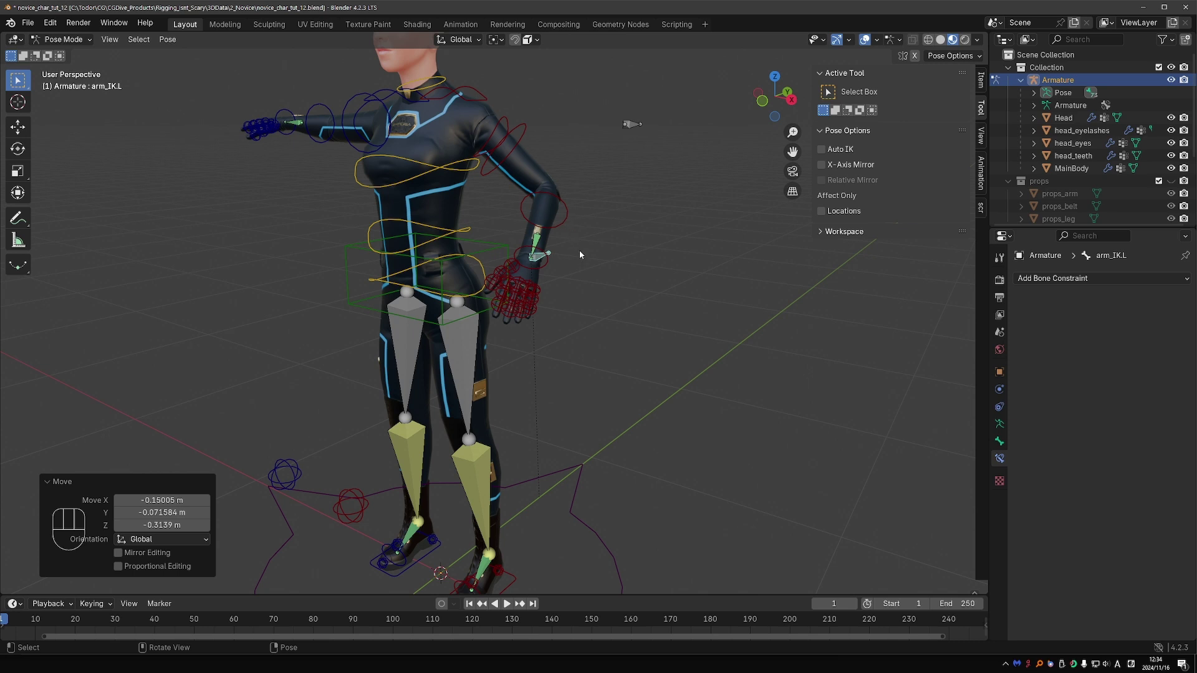
# - Set the influence of the left lower arm's IK constraint to 0 to switch the arm to FK
pyautogui.click(565, 221)
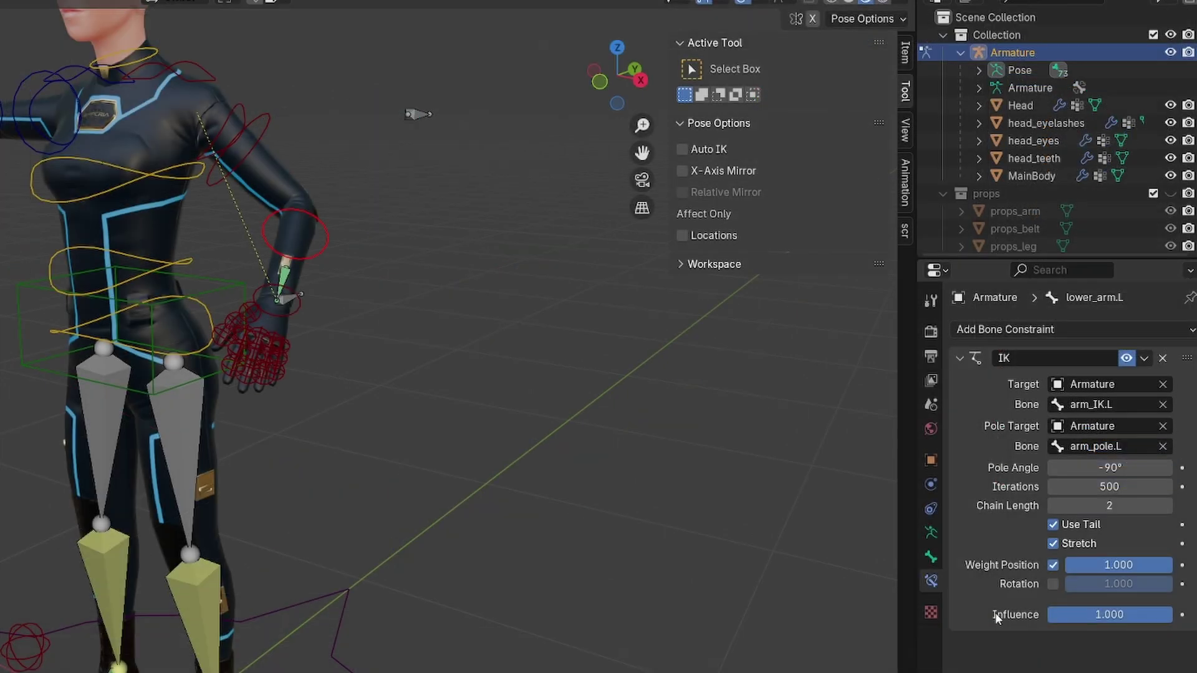
pyautogui.click(1127, 359)
pyautogui.click(1127, 359)
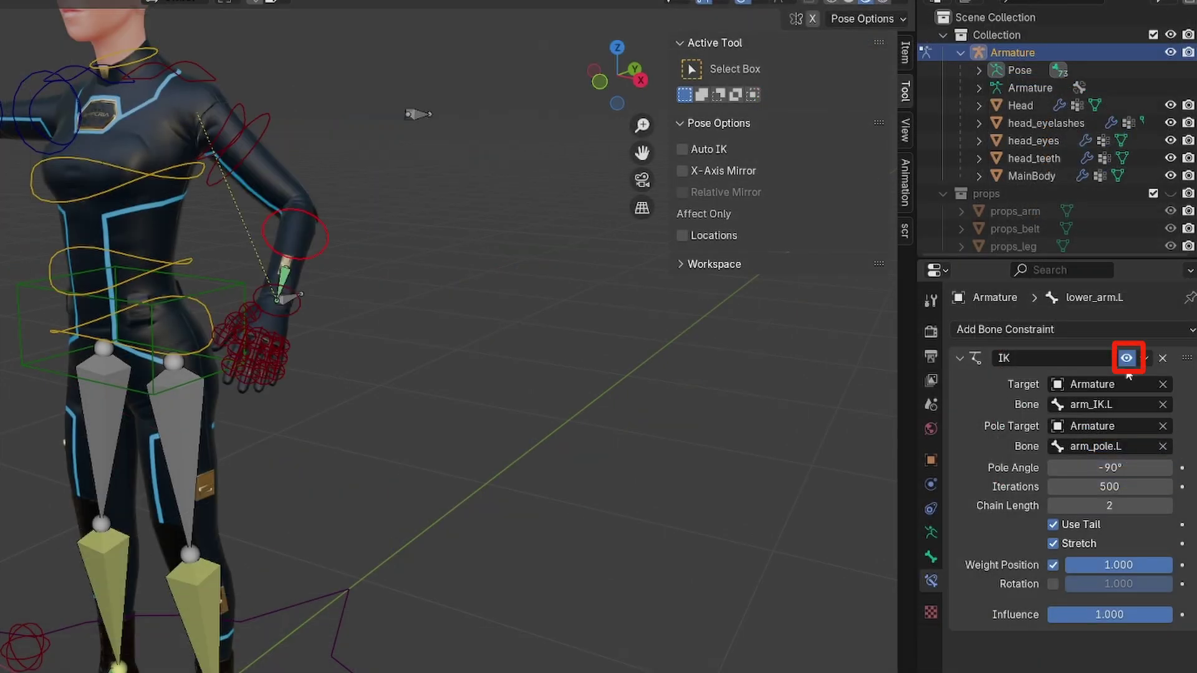
pyautogui.moveTo(1160, 617); pyautogui.dragTo(1053, 618)
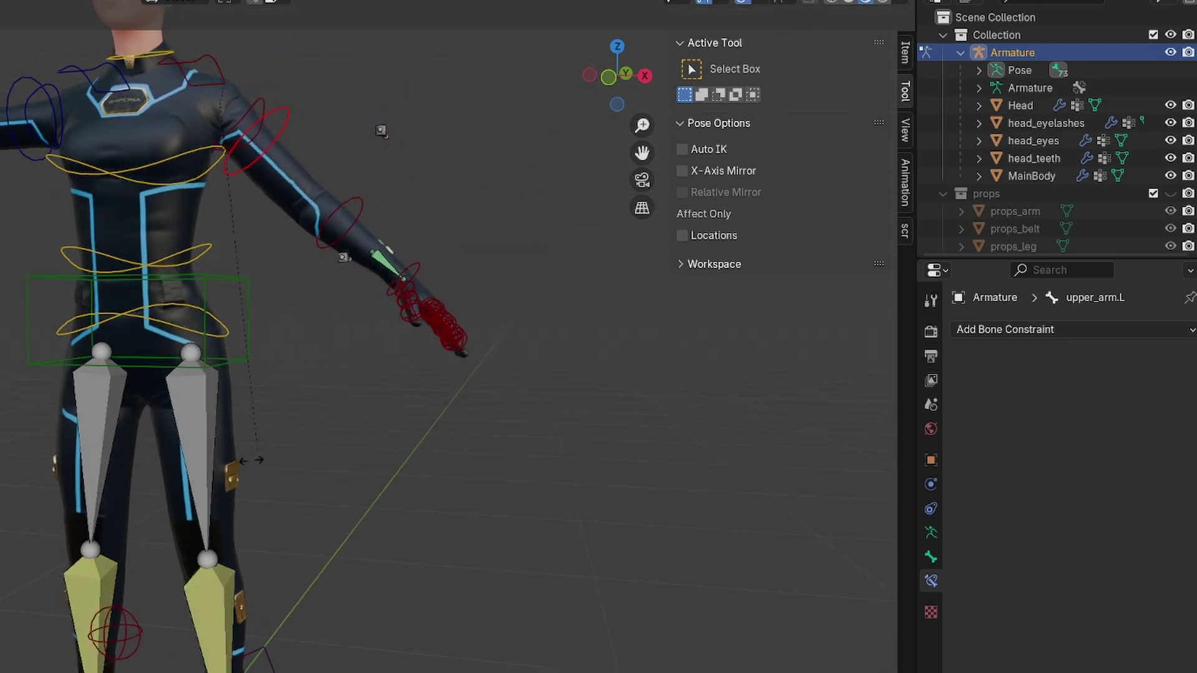
# - Rotate the left lower arm about 73.5° in side view so the forearm bends forward
pyautogui.click(342, 256)
pyautogui.moveTo(362, 248); pyautogui.dragTo(268, 320, button='middle')
pyautogui.press('r')
pyautogui.press('r')
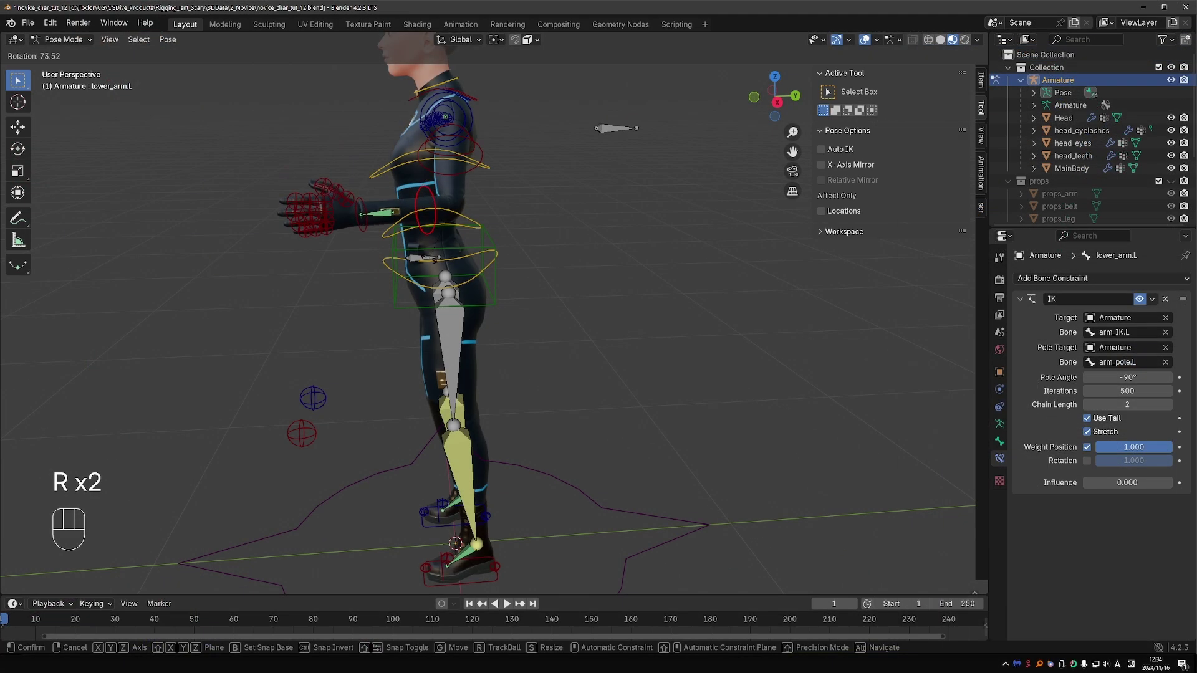
pyautogui.click(510, 249)
# - Set the influence of the left shin's IK constraint to 0
pyautogui.moveTo(510, 250); pyautogui.dragTo(639, 248, button='middle')
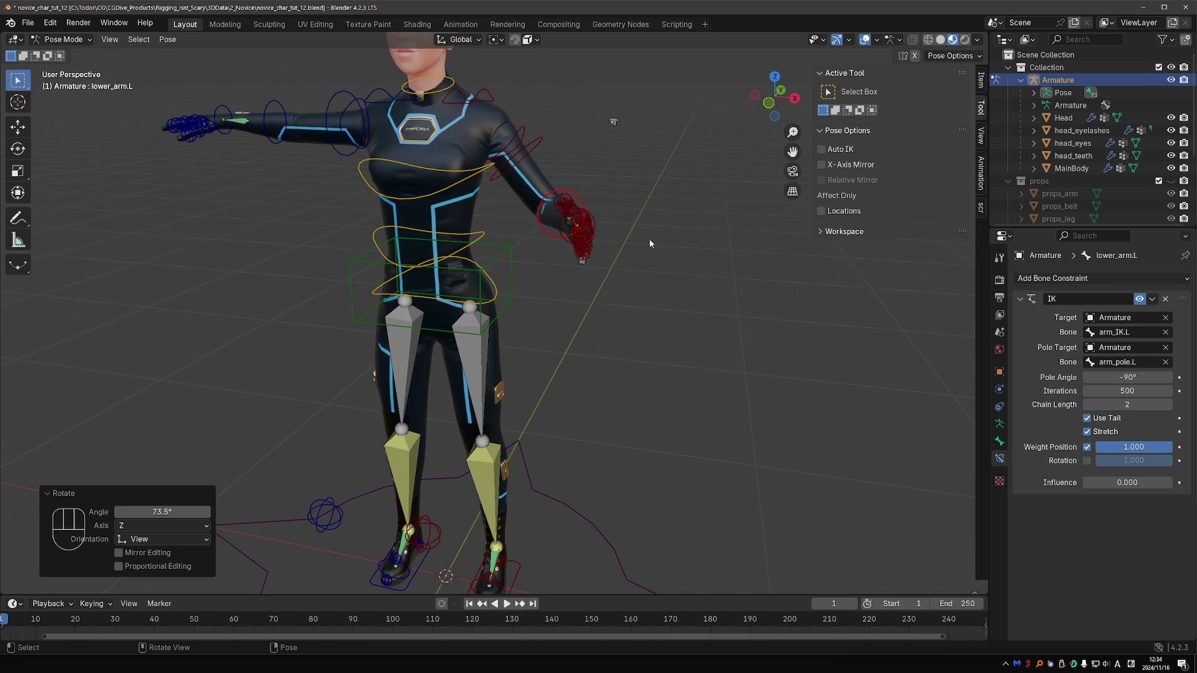
pyautogui.moveTo(649, 238); pyautogui.dragTo(476, 433, button='middle')
pyautogui.keyDown('shift'); pyautogui.moveTo(493, 515); pyautogui.dragTo(503, 495, button='middle'); pyautogui.keyUp('shift')
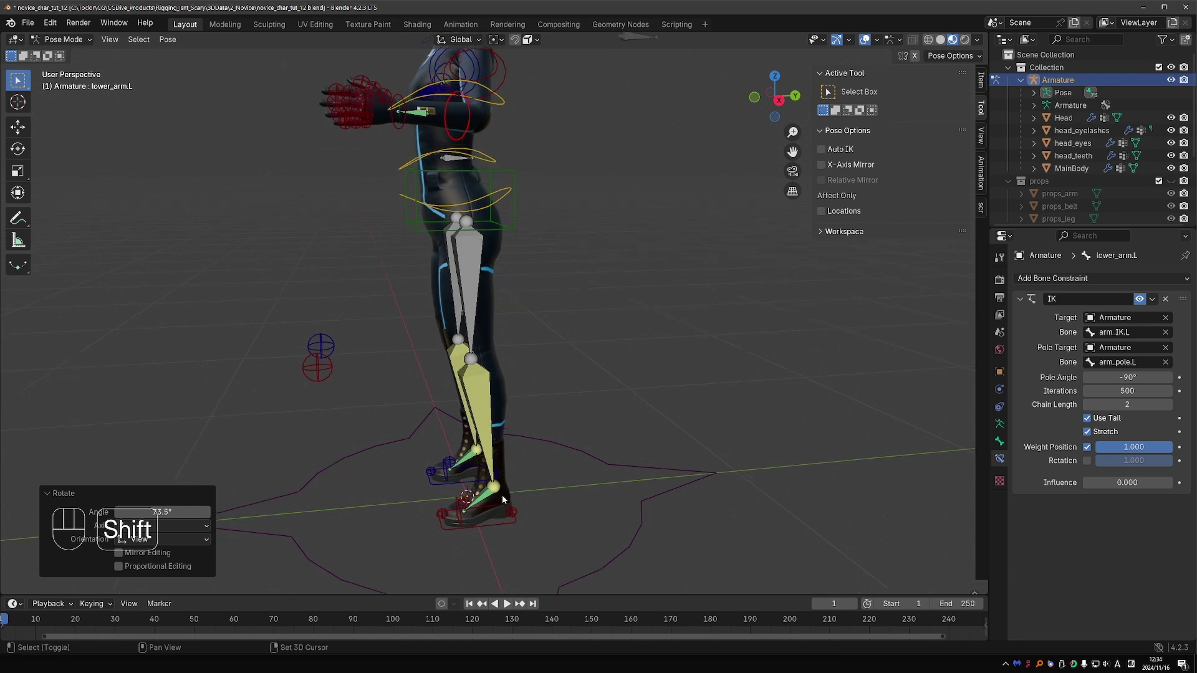
pyautogui.click(481, 422)
pyautogui.moveTo(1120, 483); pyautogui.dragTo(1066, 484)
pyautogui.moveTo(686, 518); pyautogui.dragTo(694, 524, button='middle')
# - Try moving the left foot's IK control
pyautogui.click(492, 530)
pyautogui.press('g')
pyautogui.press('Escape')
# - Rotate the left shin backward in side view to bend the knee
pyautogui.click(479, 434)
pyautogui.press('r')
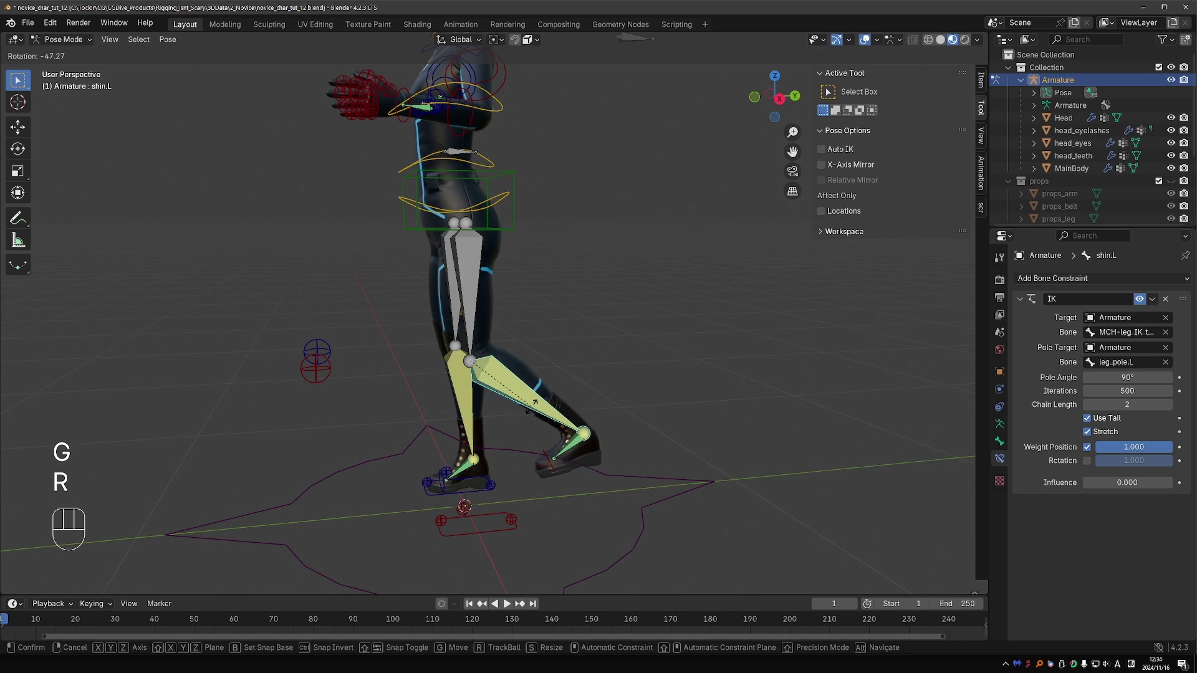
pyautogui.click(551, 394)
# - Rotate the left foot downward and rotate the left toe bone to pose the raised foot with FK
pyautogui.click(585, 432)
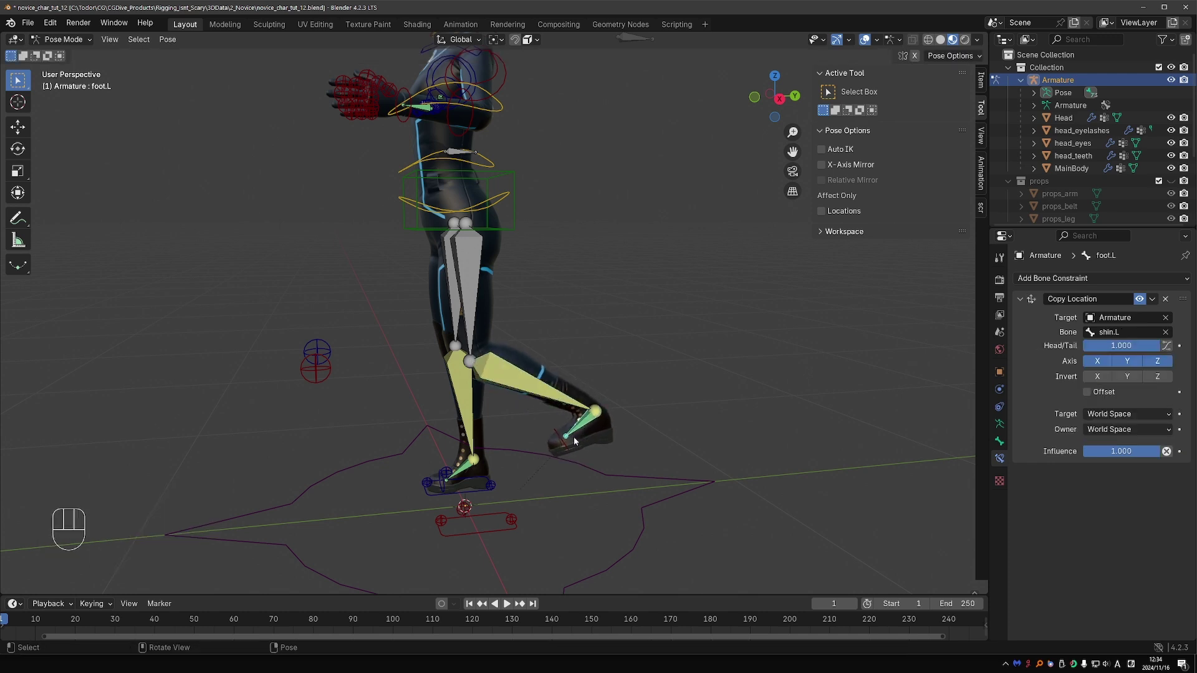
pyautogui.click(559, 402)
pyautogui.press('r')
pyautogui.press('r')
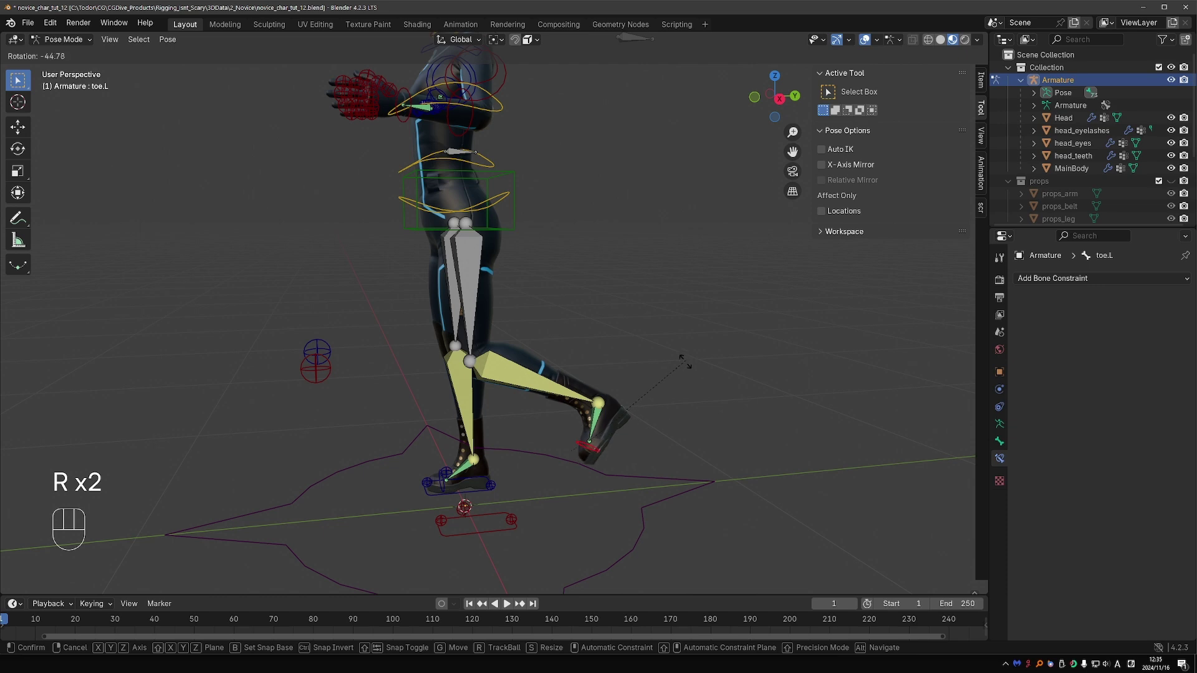
pyautogui.press('r')
pyautogui.click(677, 439)
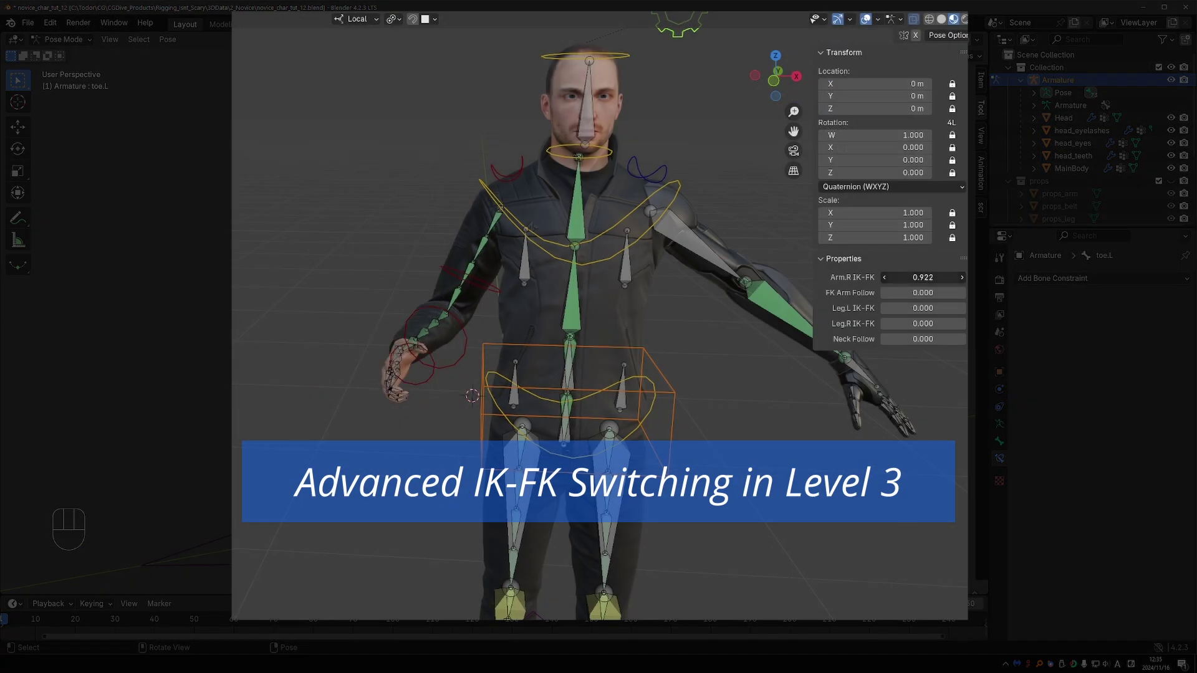
pyautogui.moveTo(923, 277); pyautogui.dragTo(960, 277)
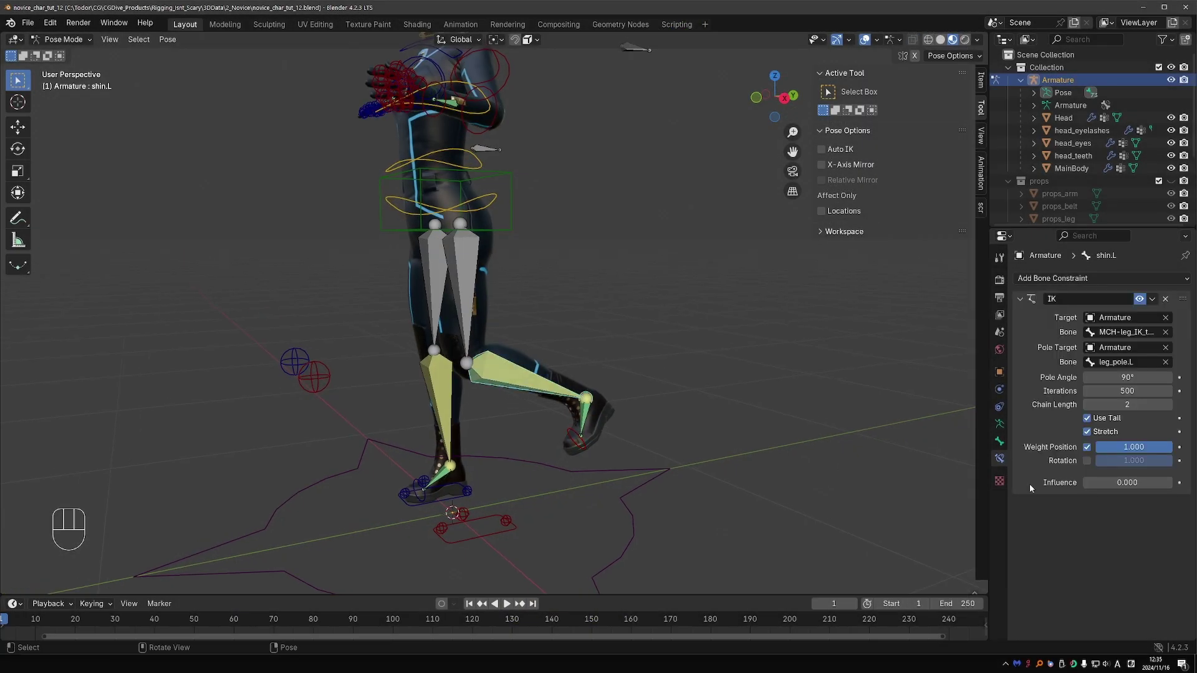
# - Set the influence of the left shin's IK constraint to 1 and clear the bone's rotation
pyautogui.moveTo(1088, 483); pyautogui.dragTo(1172, 482)
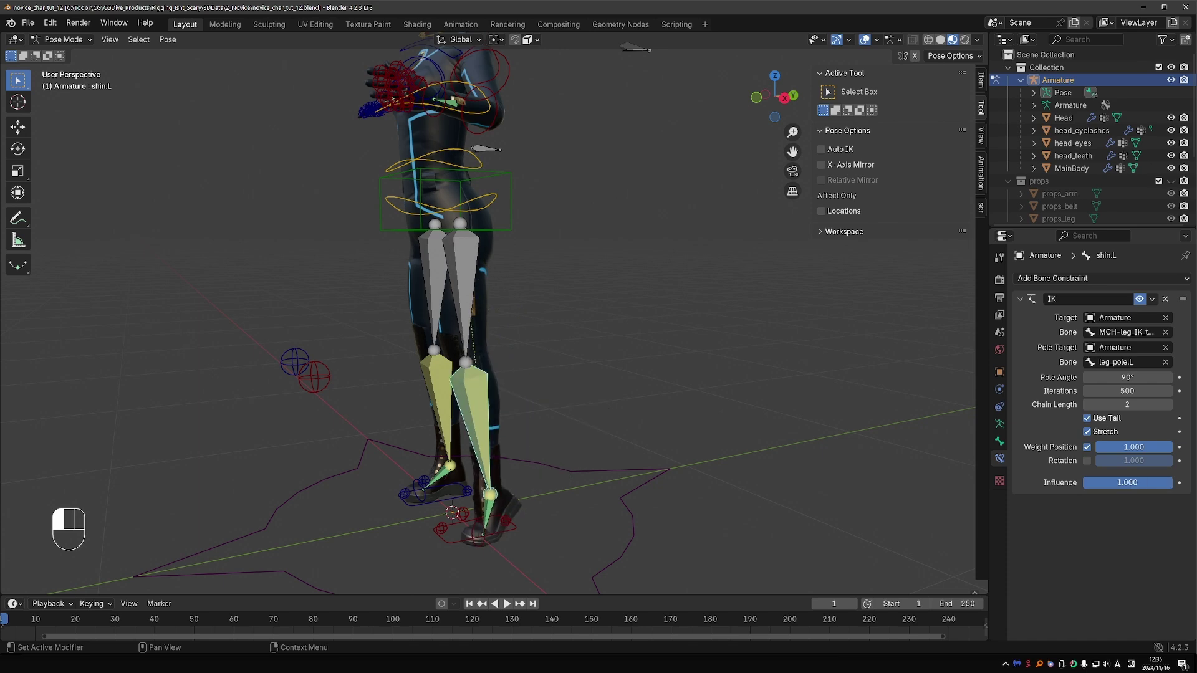
pyautogui.hotkey('alt', 'r')
# - Delete the left arm's IK control and pole target bones in Edit Mode
pyautogui.moveTo(511, 430); pyautogui.dragTo(590, 398, button='middle')
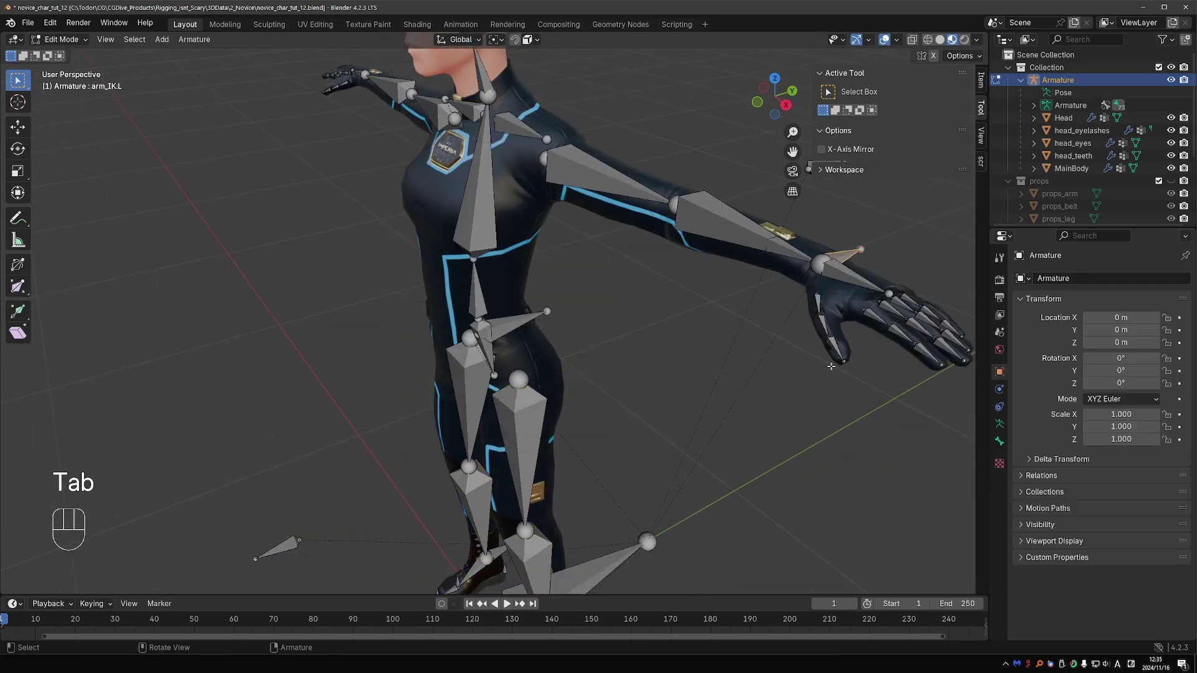
pyautogui.keyDown('shift'); pyautogui.moveTo(831, 367); pyautogui.dragTo(789, 296, button='middle'); pyautogui.keyUp('shift')
pyautogui.keyDown('shift'); pyautogui.click(786, 292); pyautogui.keyUp('shift')
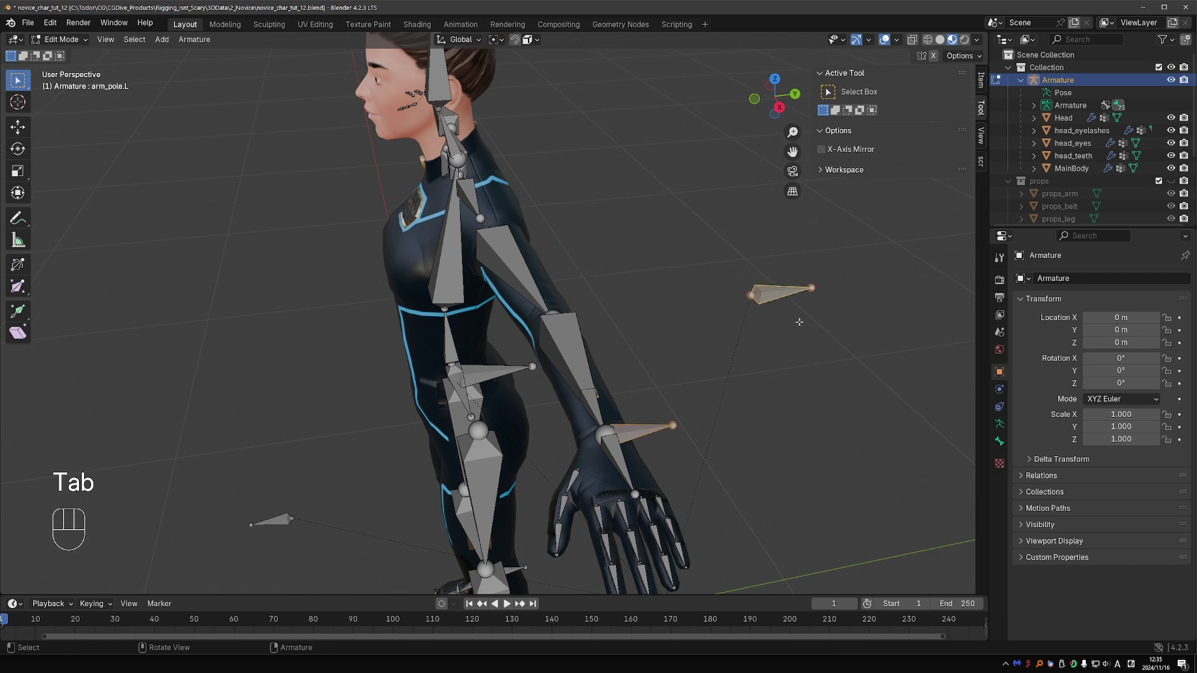
pyautogui.press('x')
pyautogui.click(799, 323)
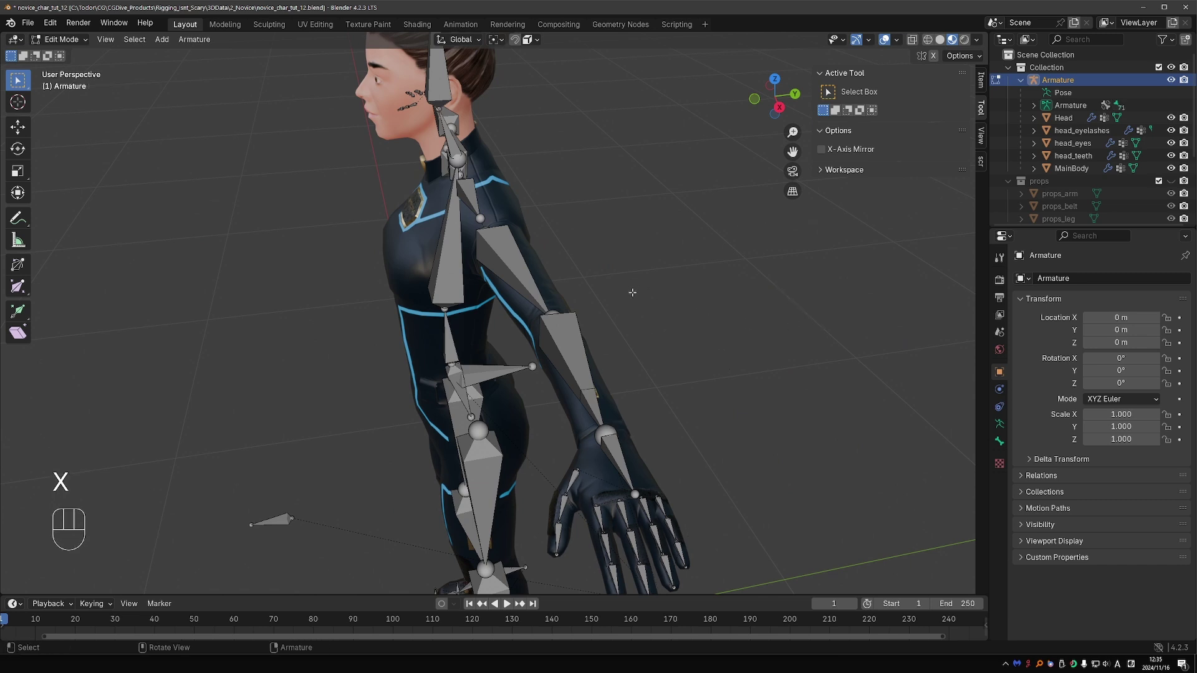
# - Remove the IK constraint from the left lower arm bone in Pose Mode
pyautogui.press('Tab')
pyautogui.click(458, 426)
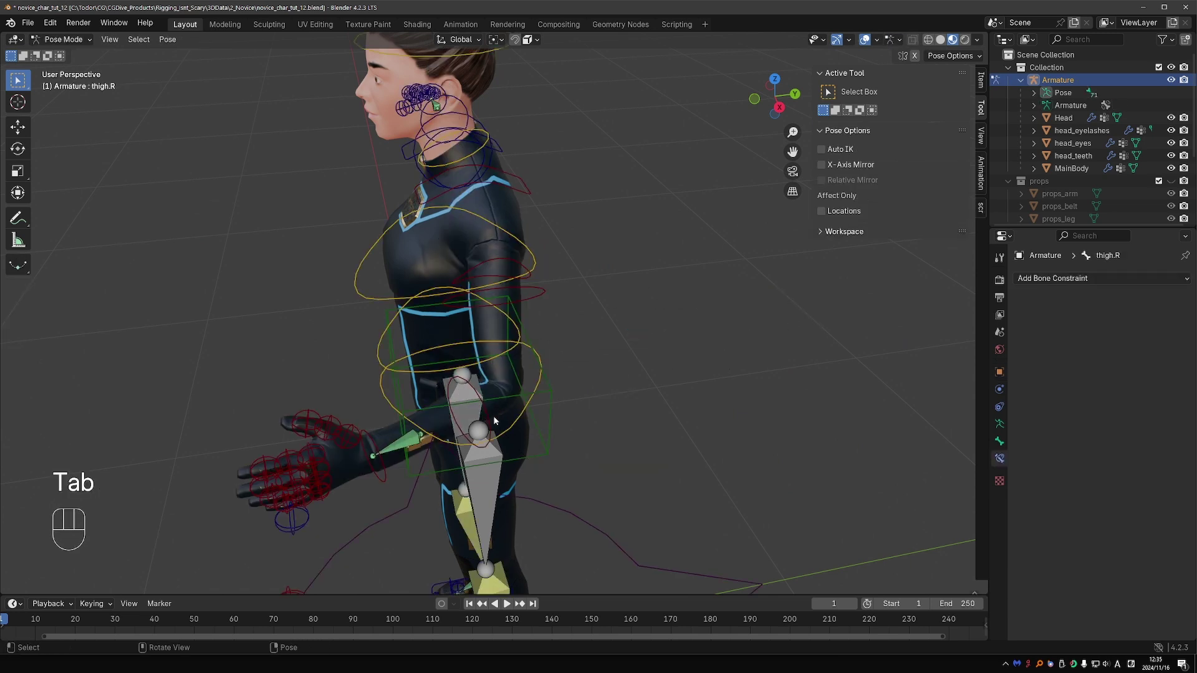
pyautogui.click(1165, 299)
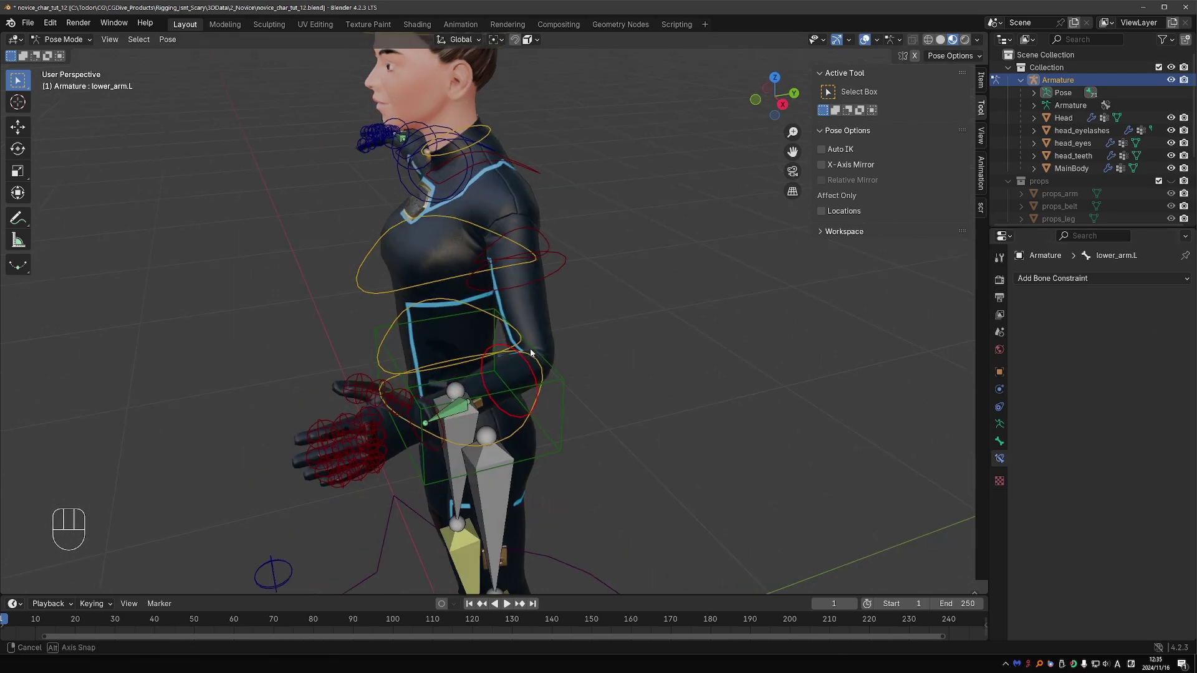
# - Clear the rotation and location of all bones to return the character to its rest pose
pyautogui.press('a')
pyautogui.hotkey('alt', 'r')
pyautogui.hotkey('alt', 'g')
pyautogui.moveTo(559, 356); pyautogui.dragTo(637, 391, button='middle')
pyautogui.scroll(-3, 623, 403)
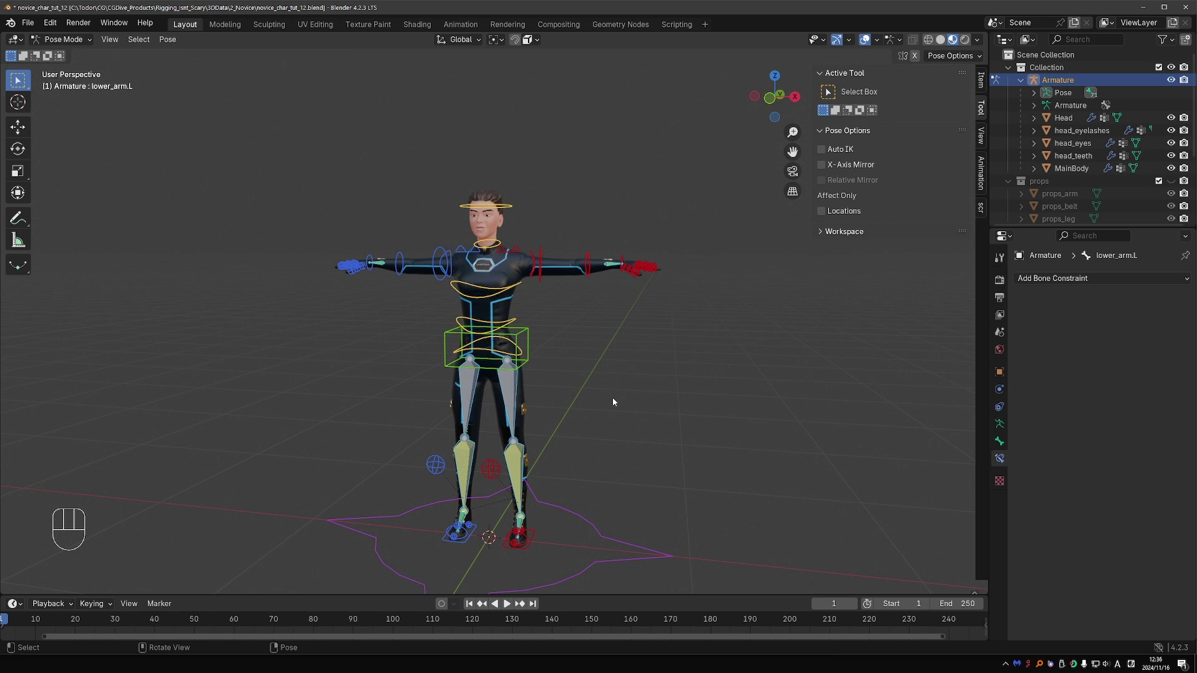
# - Set the rotation mode of the left lower arm bone to XYZ Euler
pyautogui.moveTo(613, 402); pyautogui.dragTo(617, 459, button='middle')
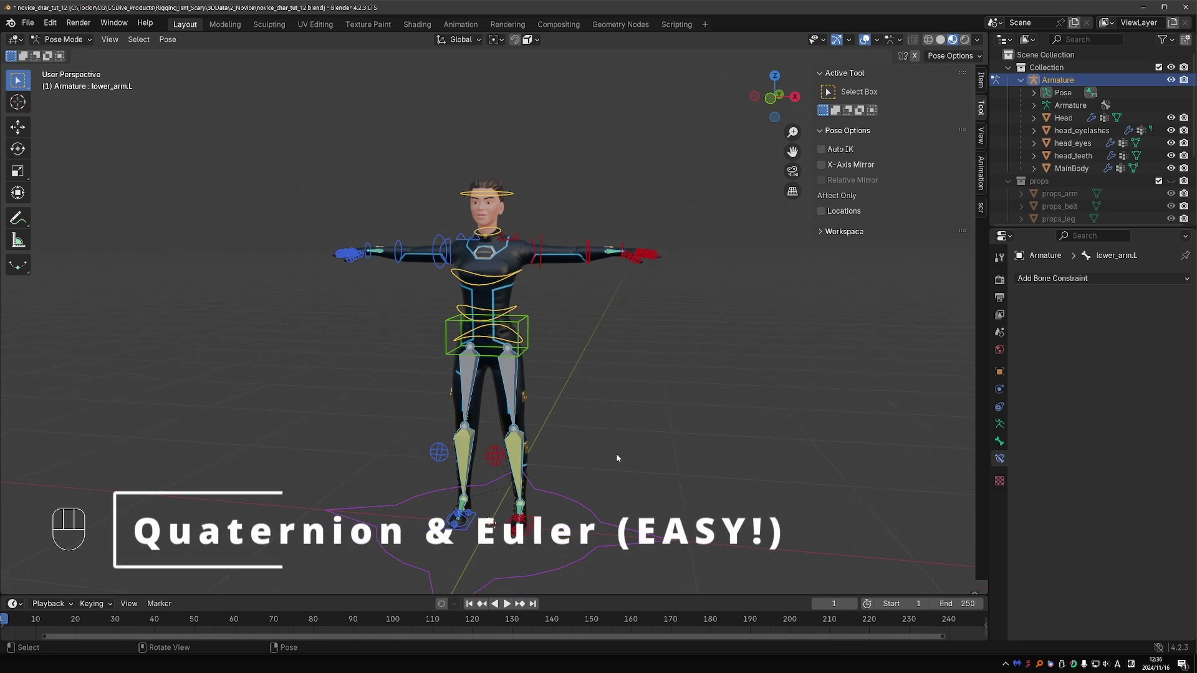
pyautogui.moveTo(618, 440); pyautogui.dragTo(616, 349, button='middle')
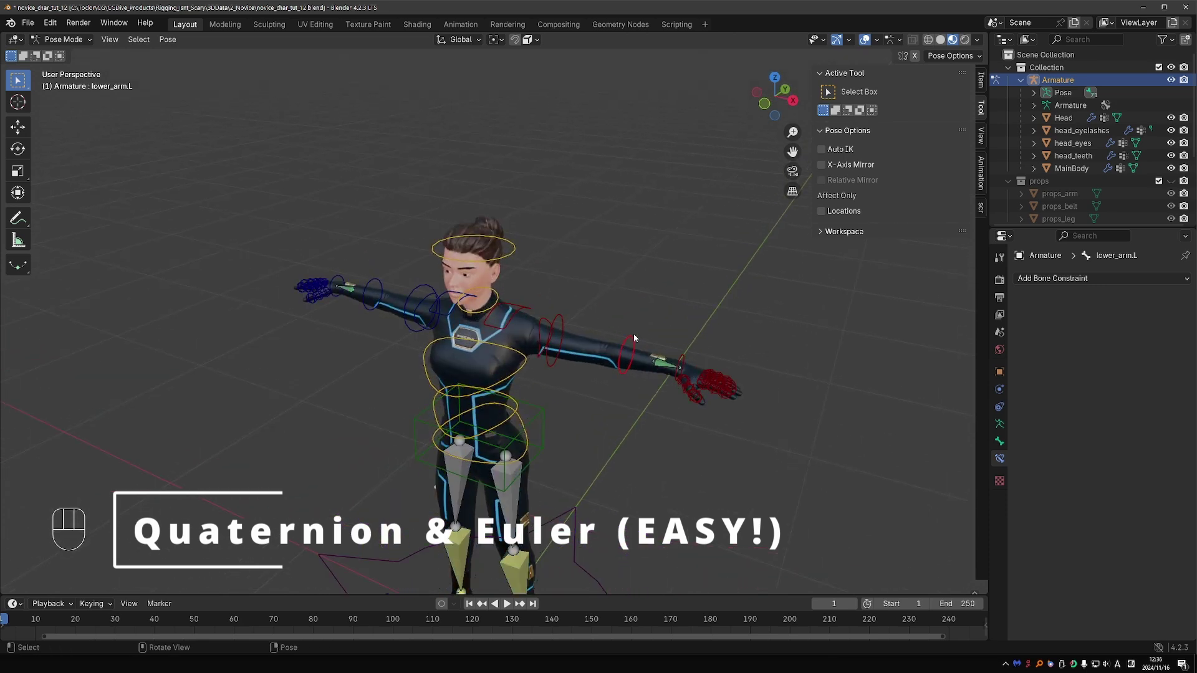
pyautogui.click(981, 79)
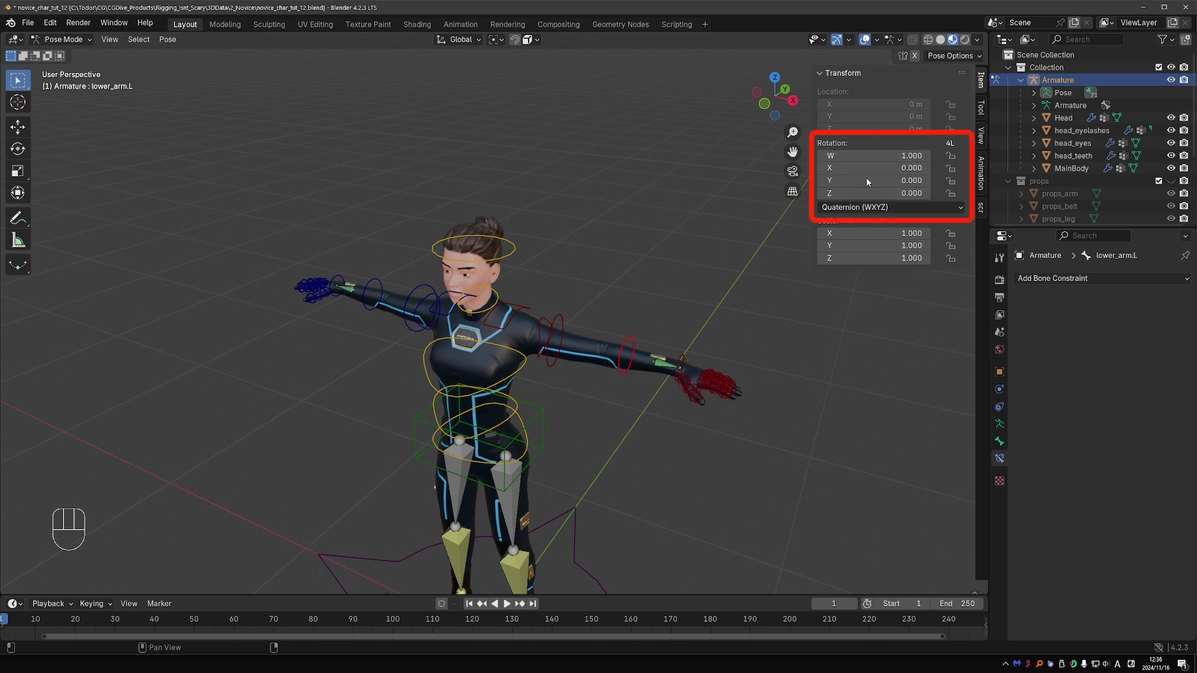
pyautogui.click(851, 211)
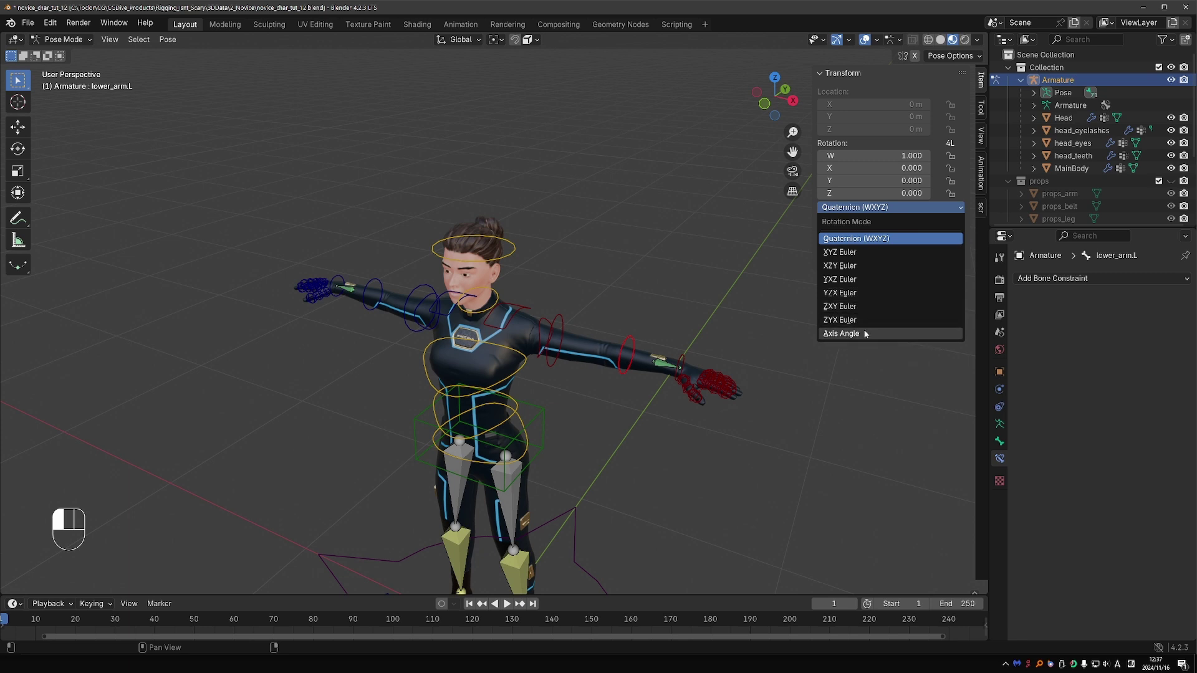
pyautogui.click(857, 255)
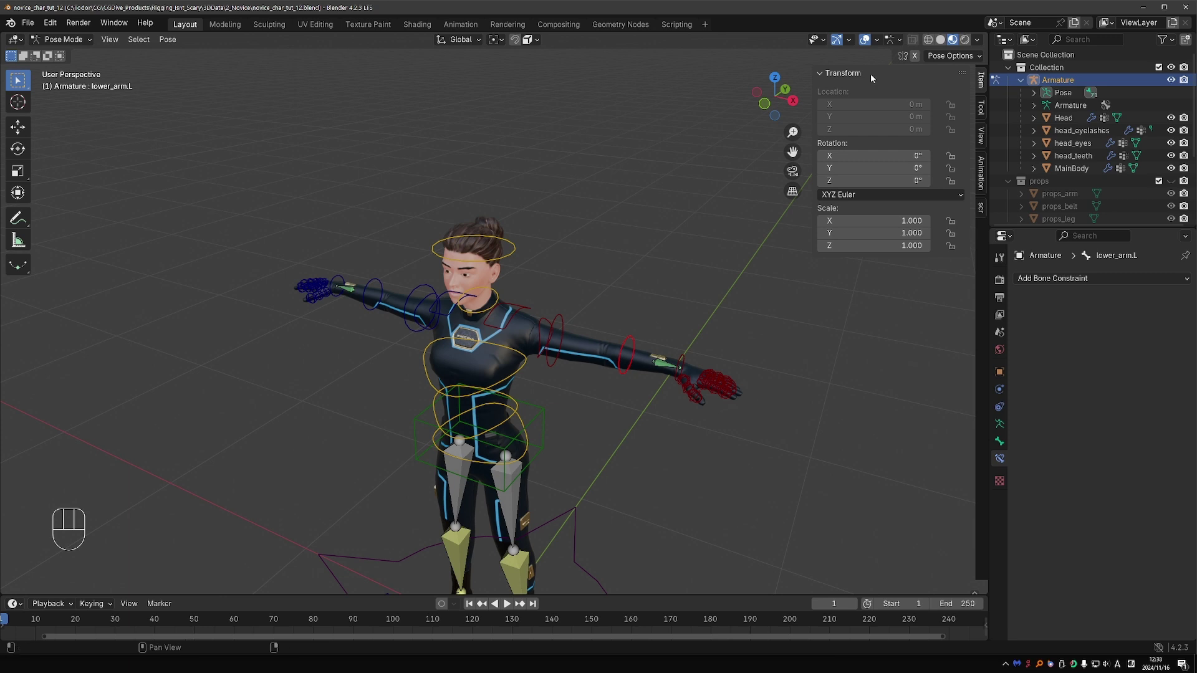
# - Lock the Y and Z rotation of the left lower arm bone
pyautogui.moveTo(873, 156); pyautogui.dragTo(834, 180)
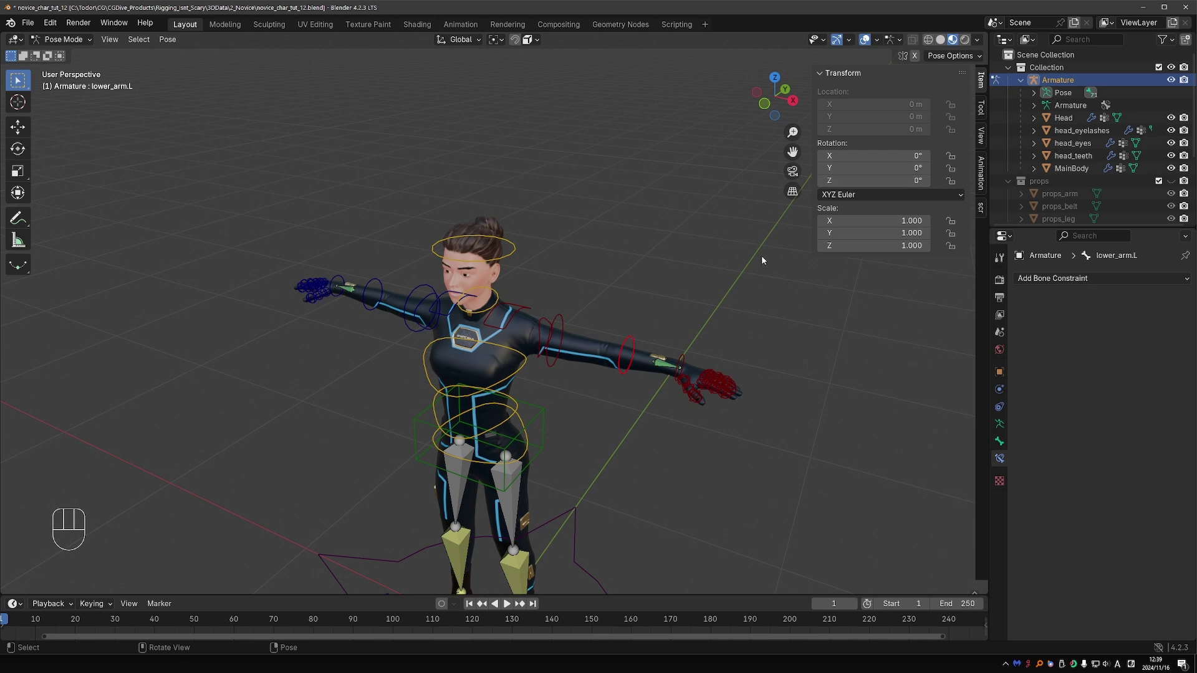
pyautogui.click(951, 169)
pyautogui.click(951, 181)
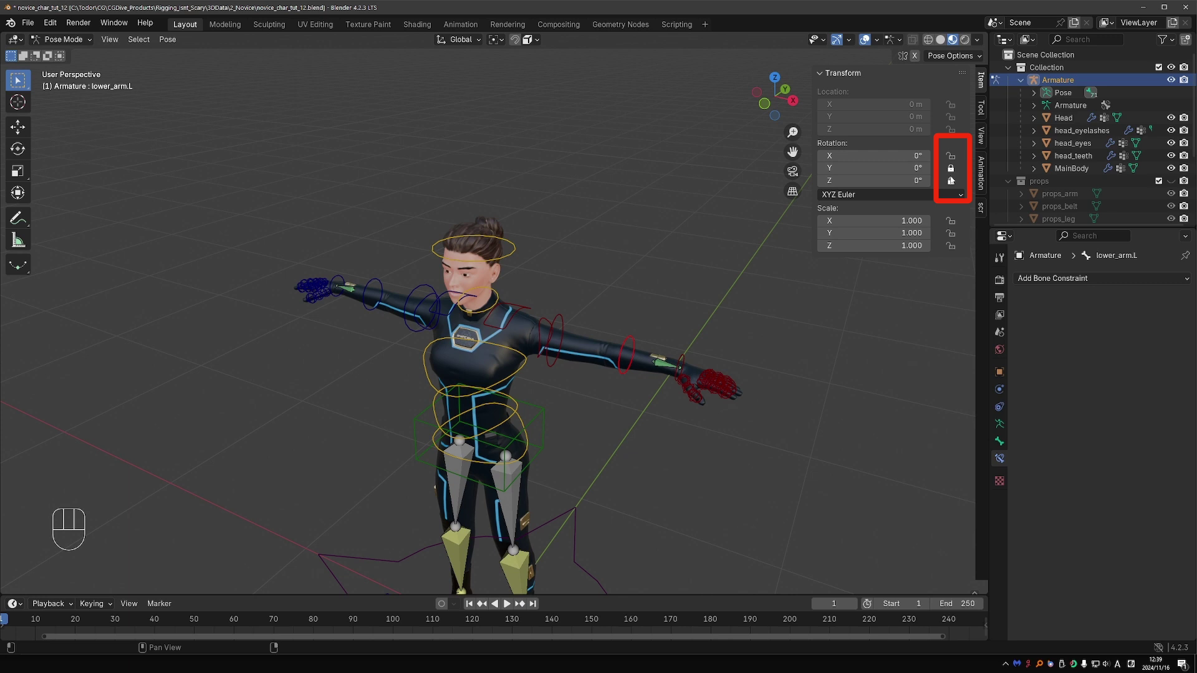
# - Try rotating the left lower arm with the locks in place, cancel the rotation and save the file
pyautogui.press('r')
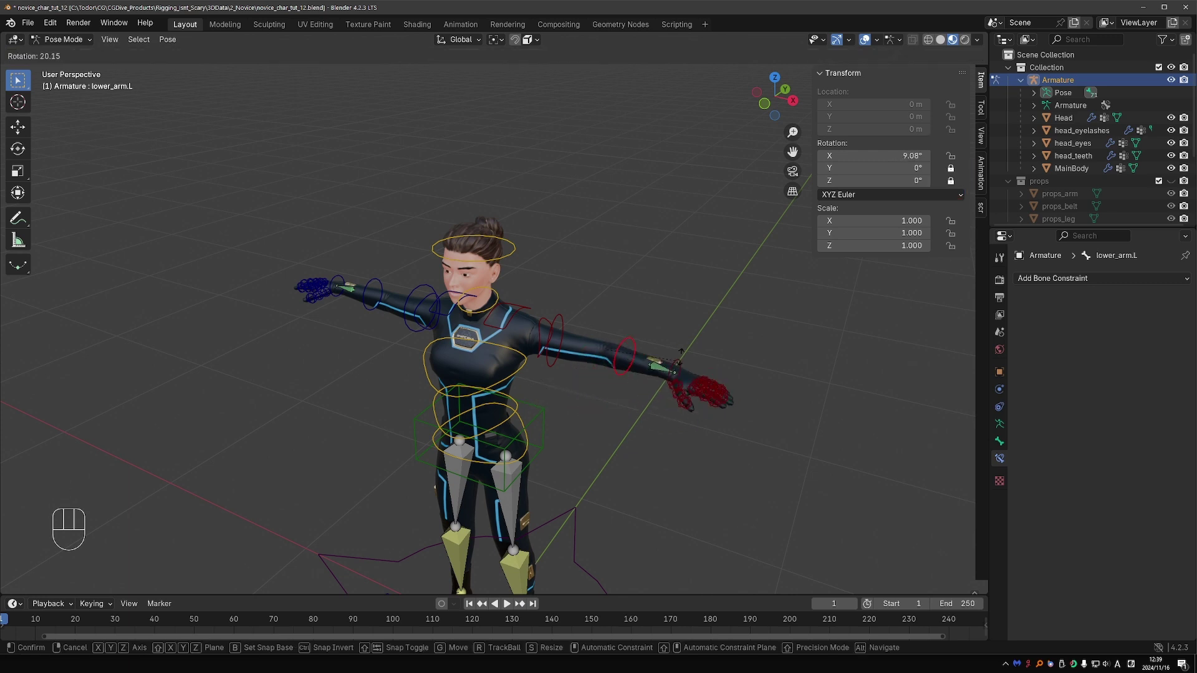
pyautogui.rightClick(766, 329)
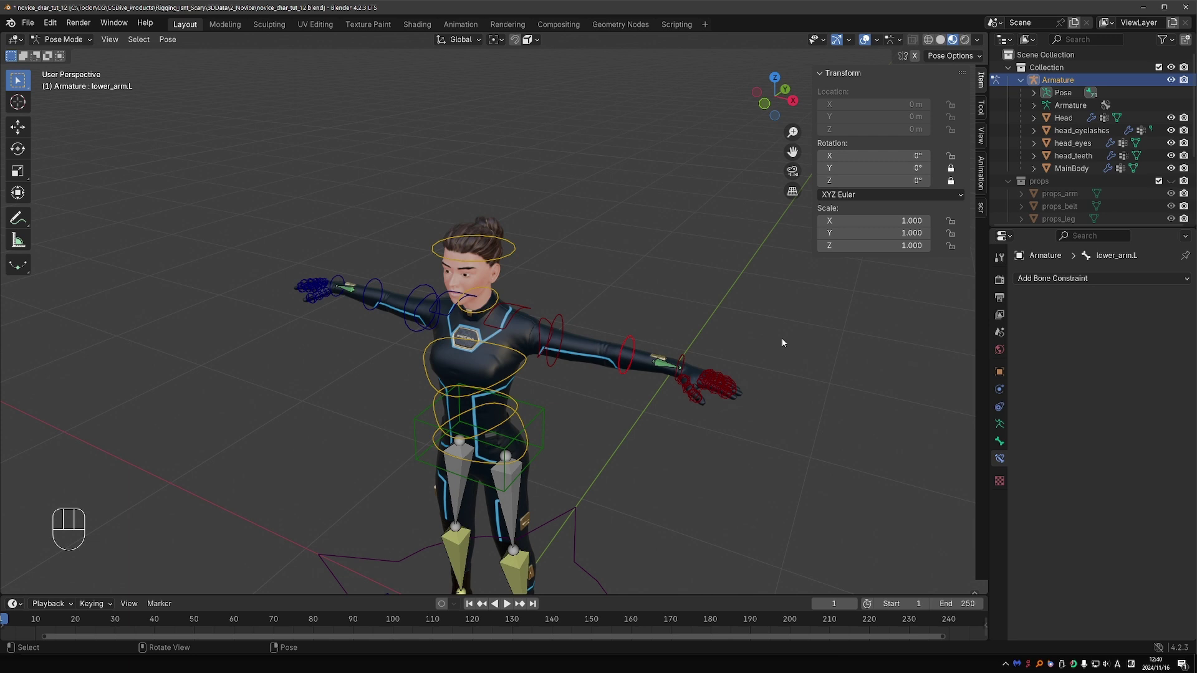
pyautogui.hotkey('ctrl', 's')
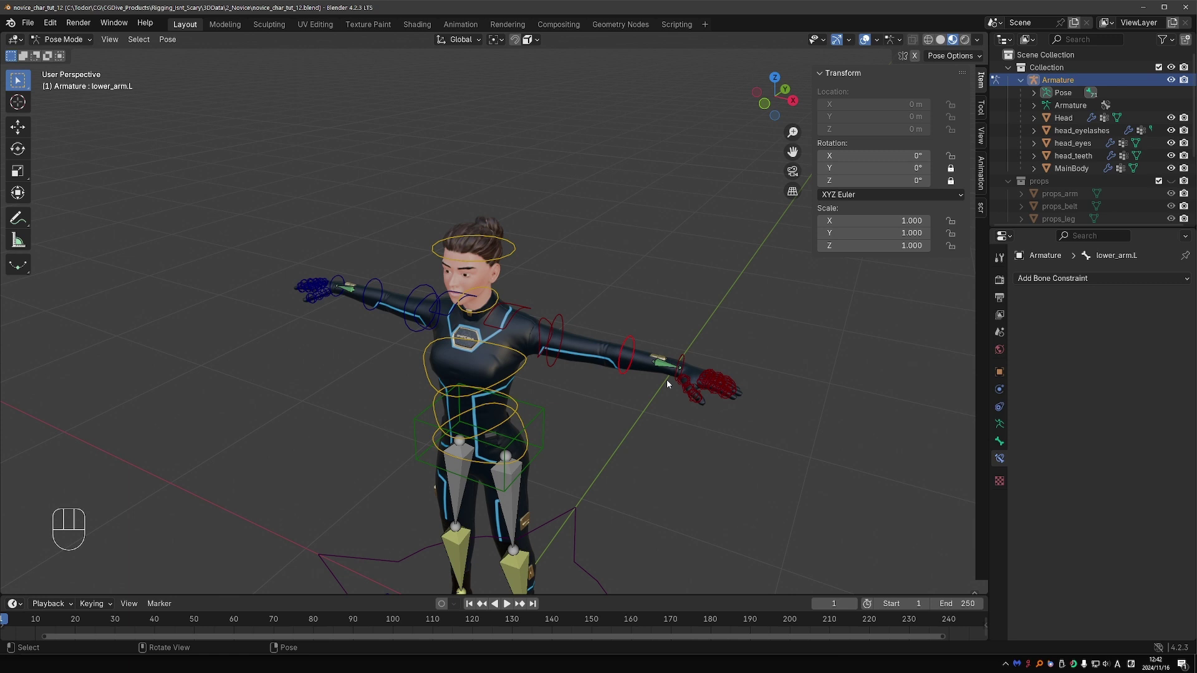
# - Copy the left lower arm's XYZ Euler rotation mode to all bones except the two upper arms
pyautogui.click(563, 320)
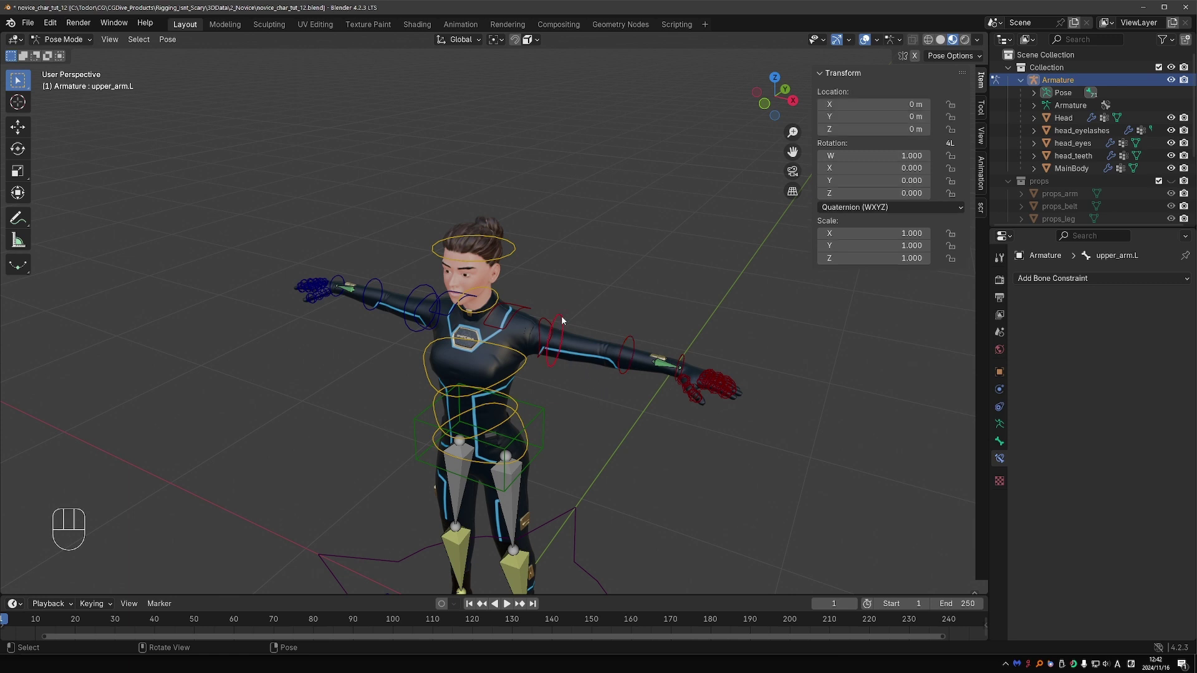
pyautogui.moveTo(582, 385); pyautogui.dragTo(592, 323, button='middle')
pyautogui.press('a')
pyautogui.keyDown('ctrl'); pyautogui.moveTo(563, 232); pyautogui.dragTo(588, 250); pyautogui.keyUp('ctrl')
pyautogui.keyDown('ctrl'); pyautogui.moveTo(400, 228); pyautogui.dragTo(436, 259); pyautogui.keyUp('ctrl')
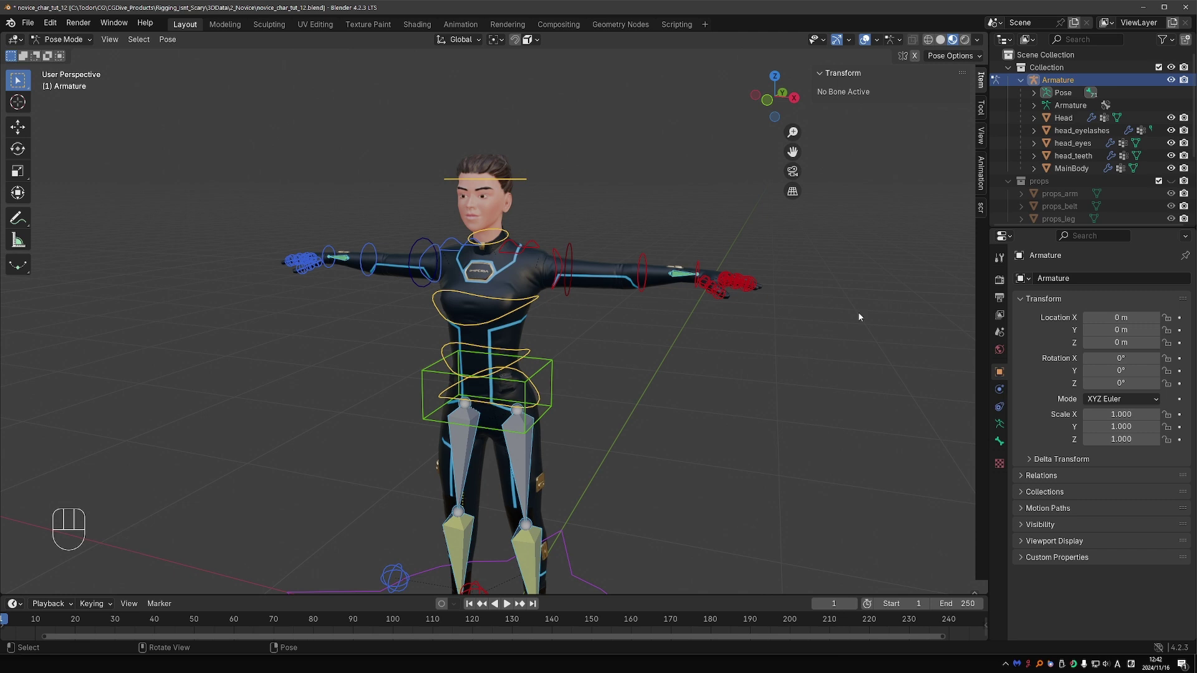
pyautogui.keyDown('shift'); pyautogui.click(644, 262); pyautogui.keyUp('shift')
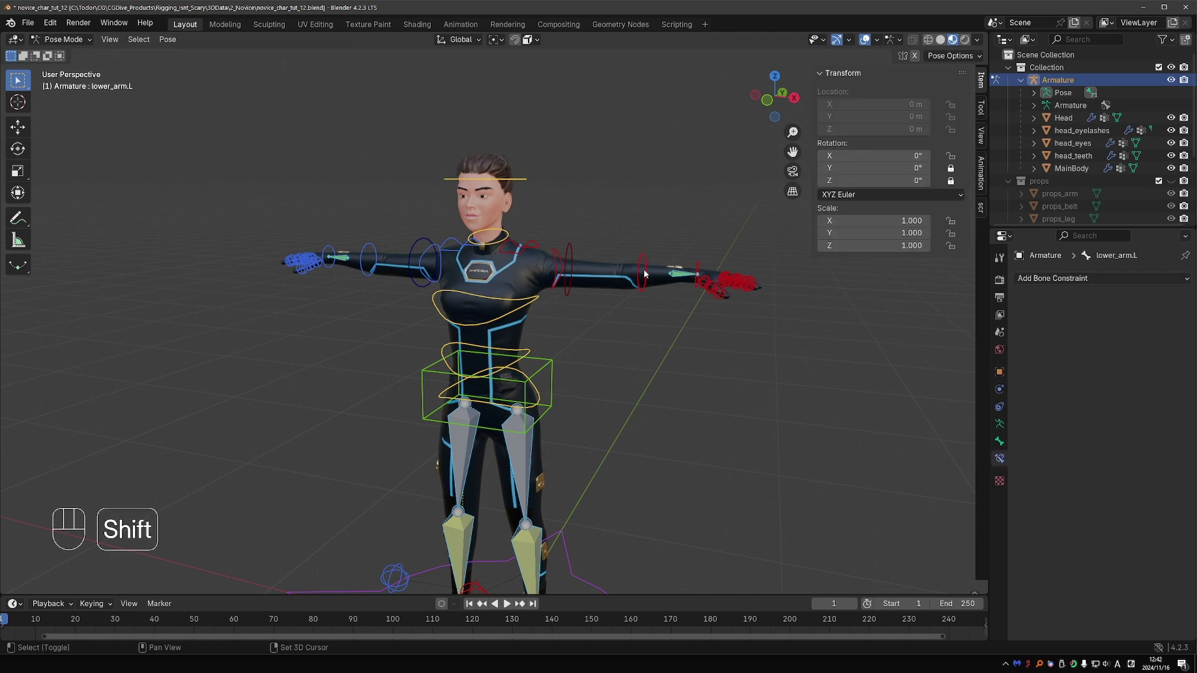
pyautogui.click(842, 195)
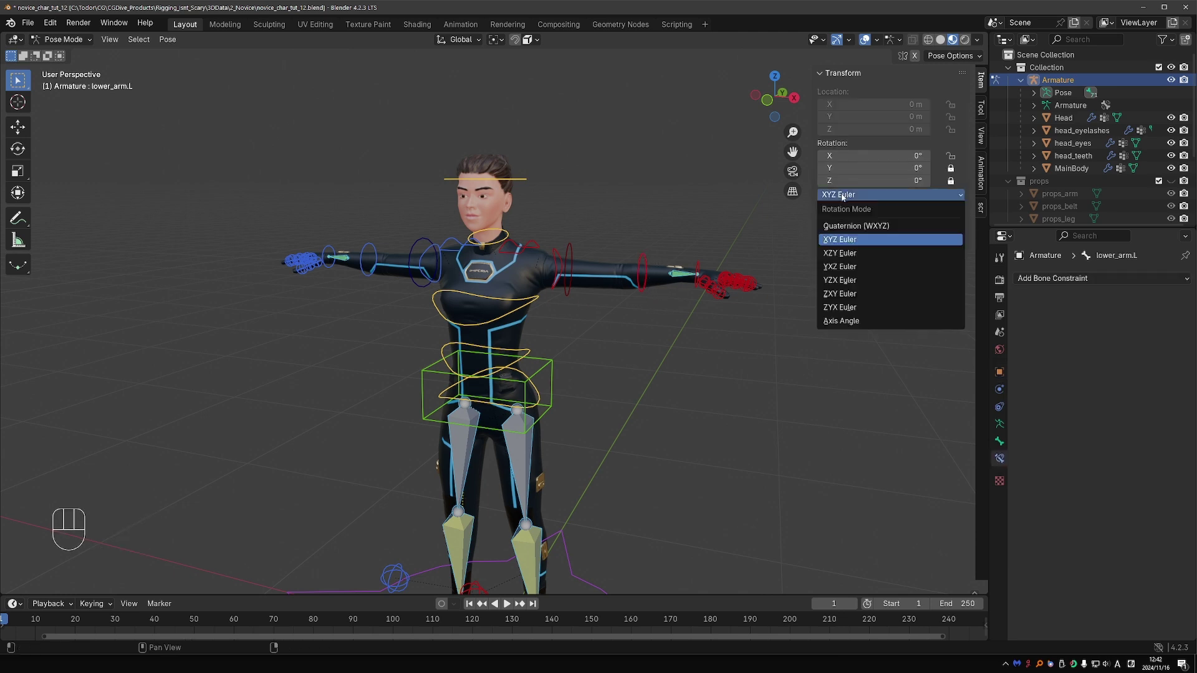
pyautogui.click(848, 239)
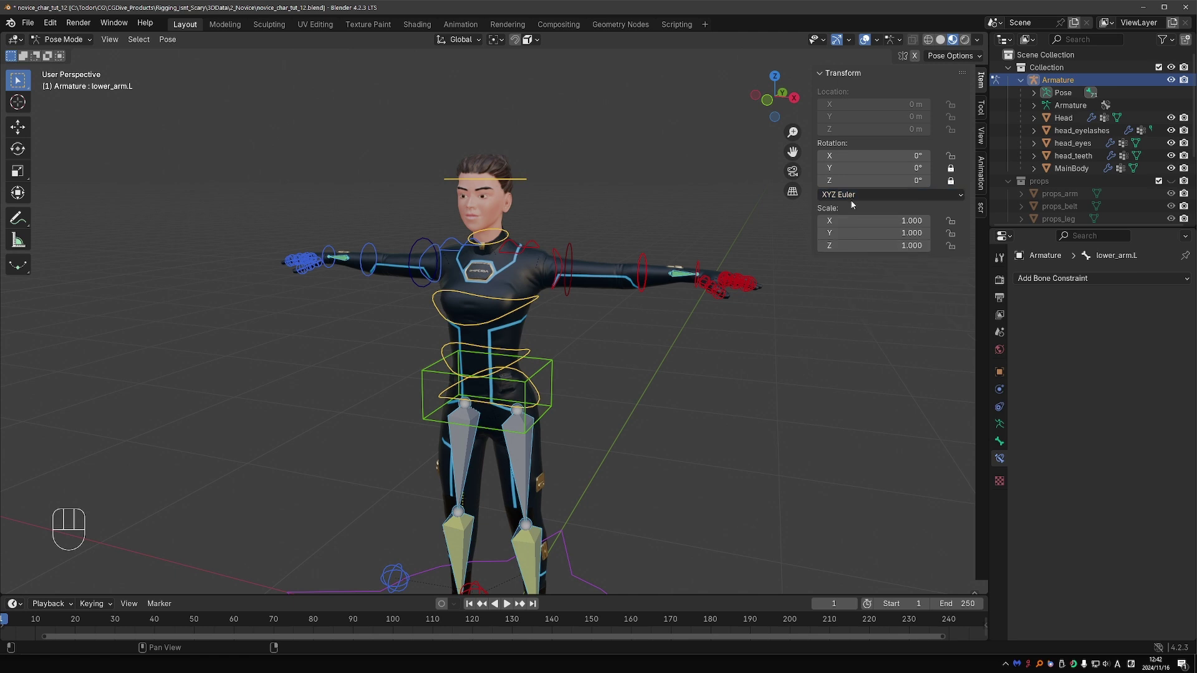
pyautogui.rightClick(852, 200)
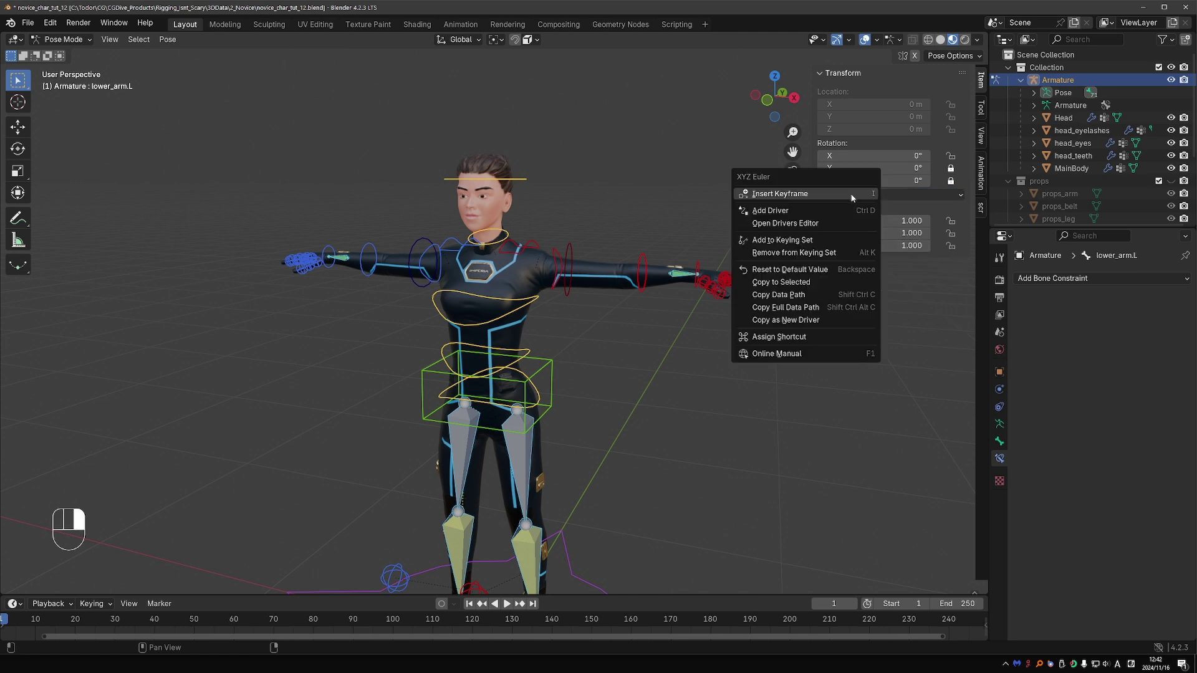
pyautogui.click(825, 282)
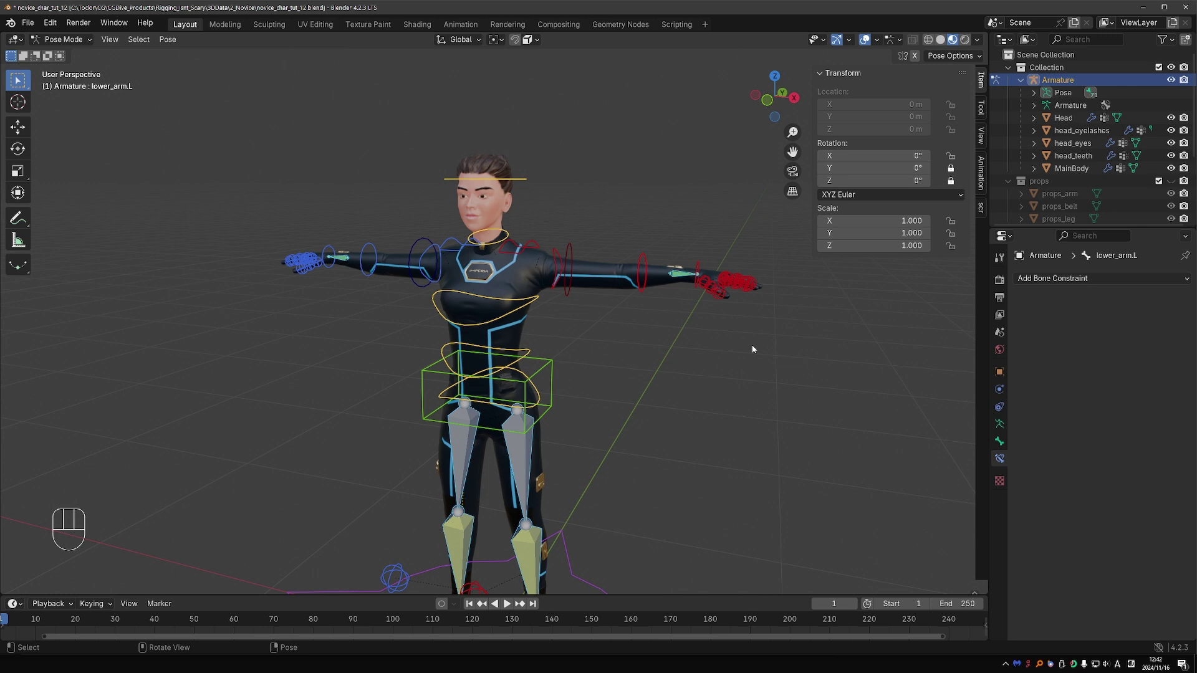
pyautogui.click(842, 195)
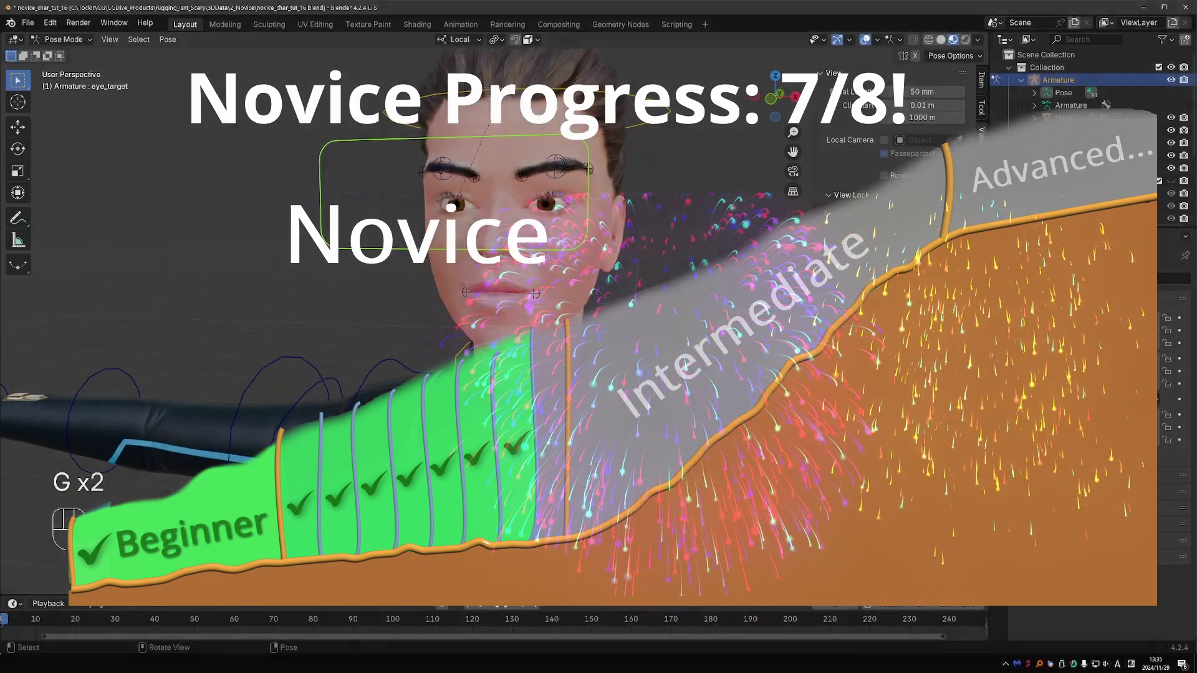
# - Try moving the eye target control in front of the character's face
pyautogui.press('g')
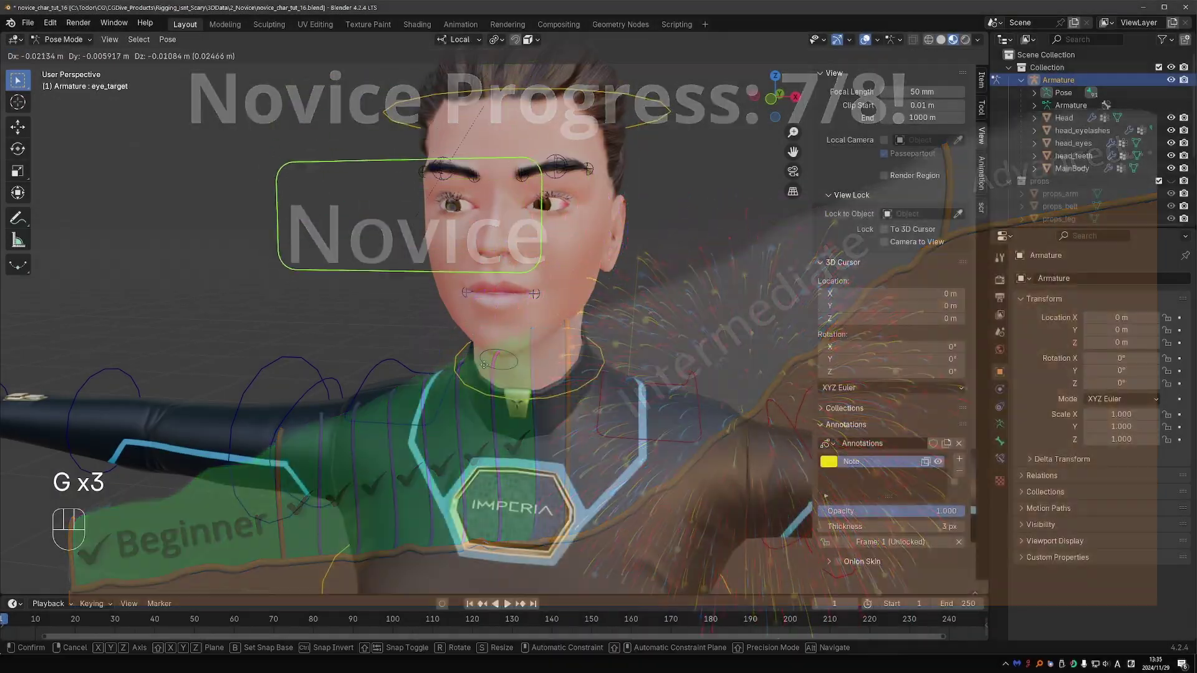